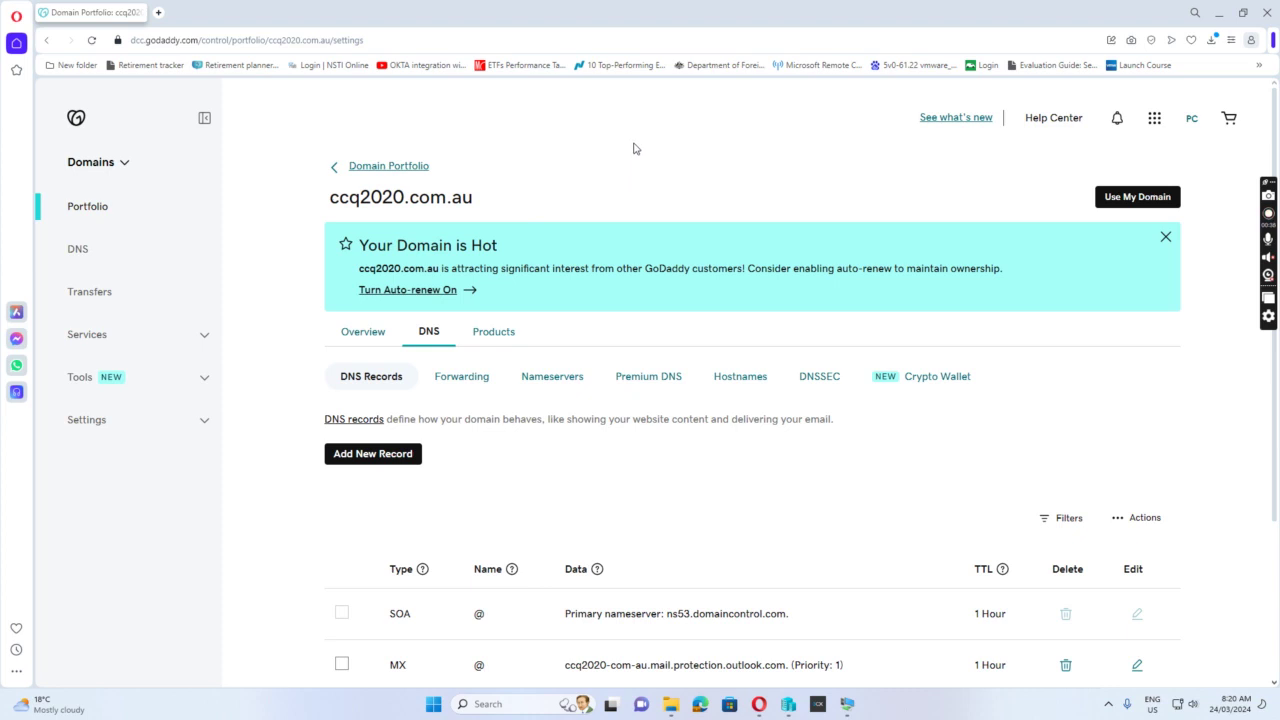
# Switch to the W2016DC-azure virtual machine, dismiss the certificate request error and close the Create CSR form
pyautogui.click(1221, 12)
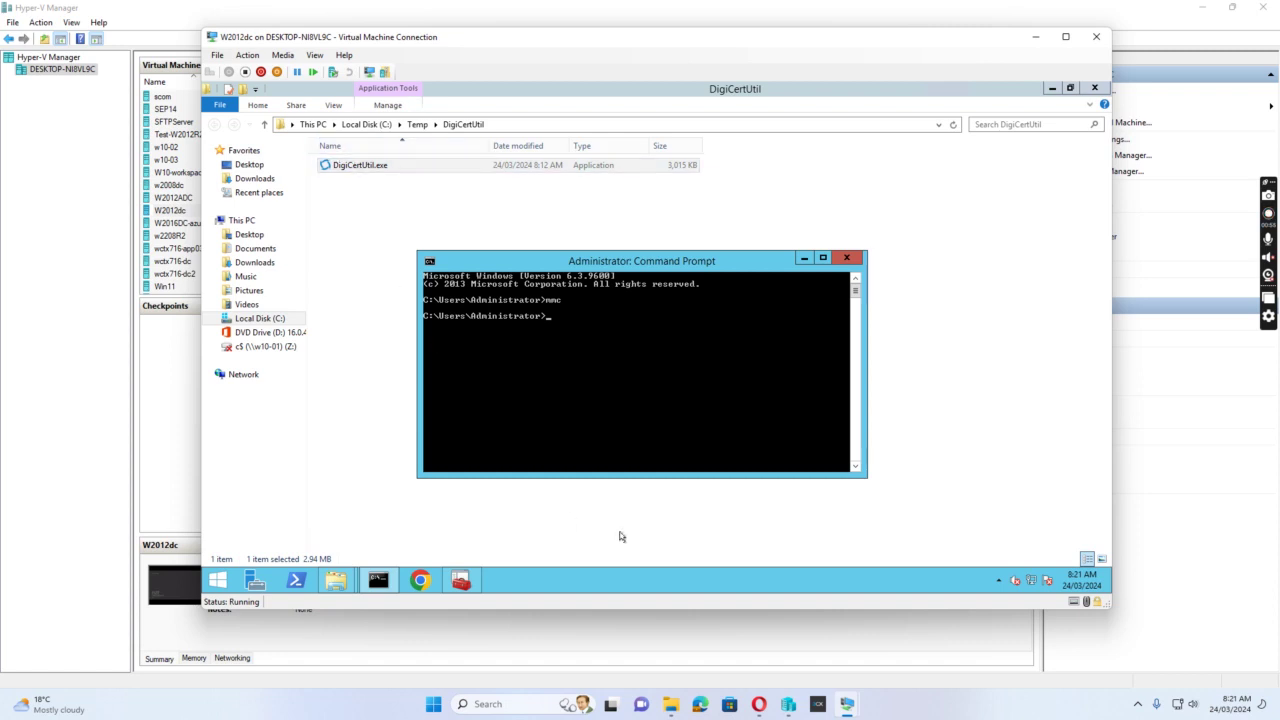
pyautogui.moveTo(803, 706)
pyautogui.moveTo(847, 704)
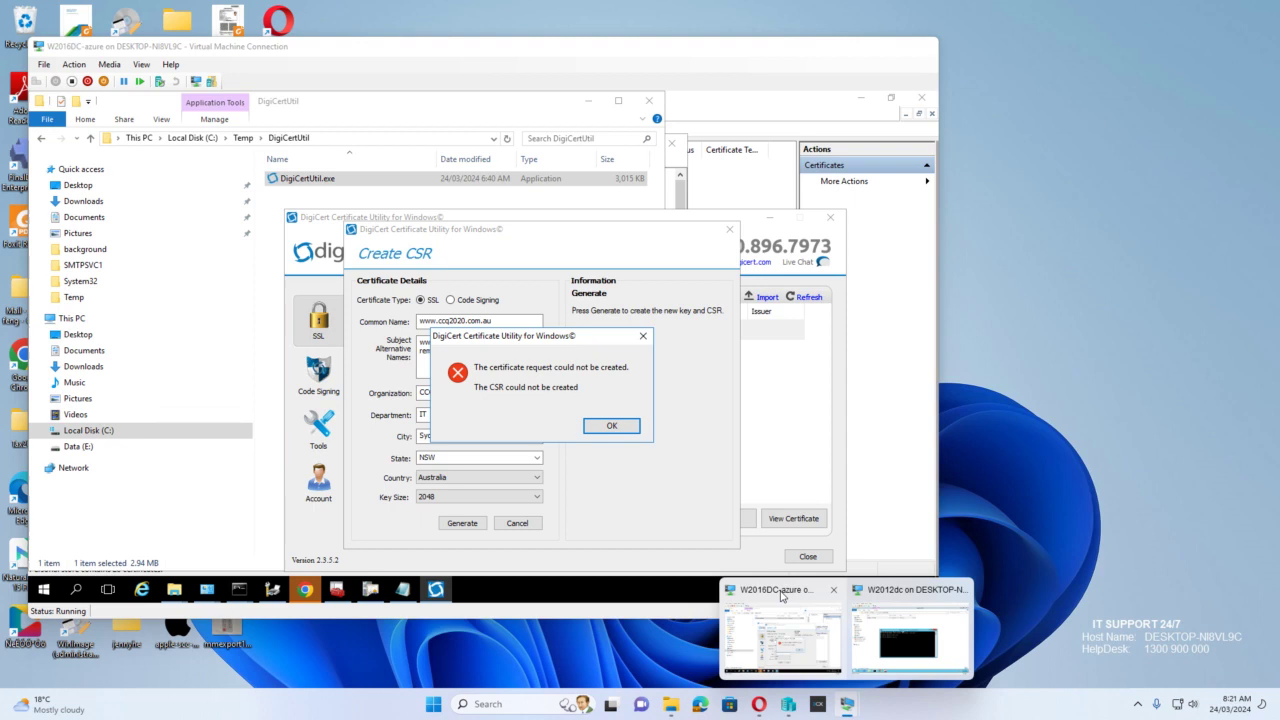
pyautogui.click(783, 596)
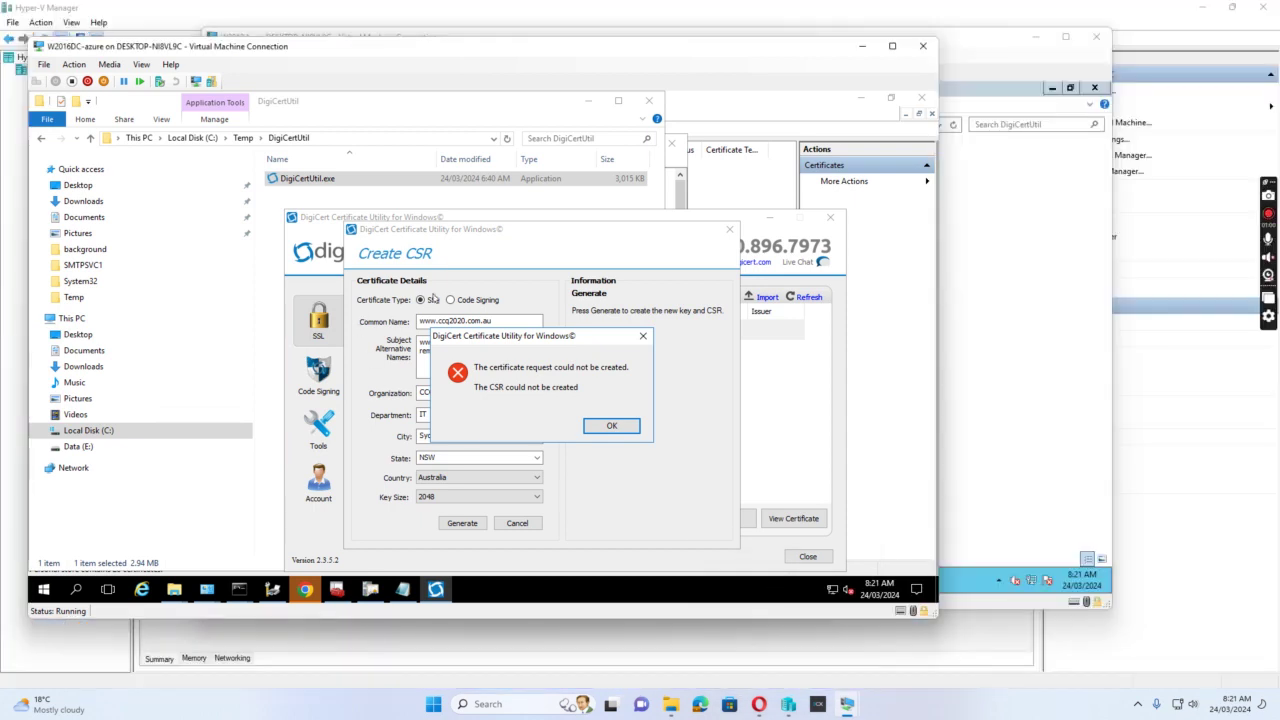
pyautogui.click(612, 427)
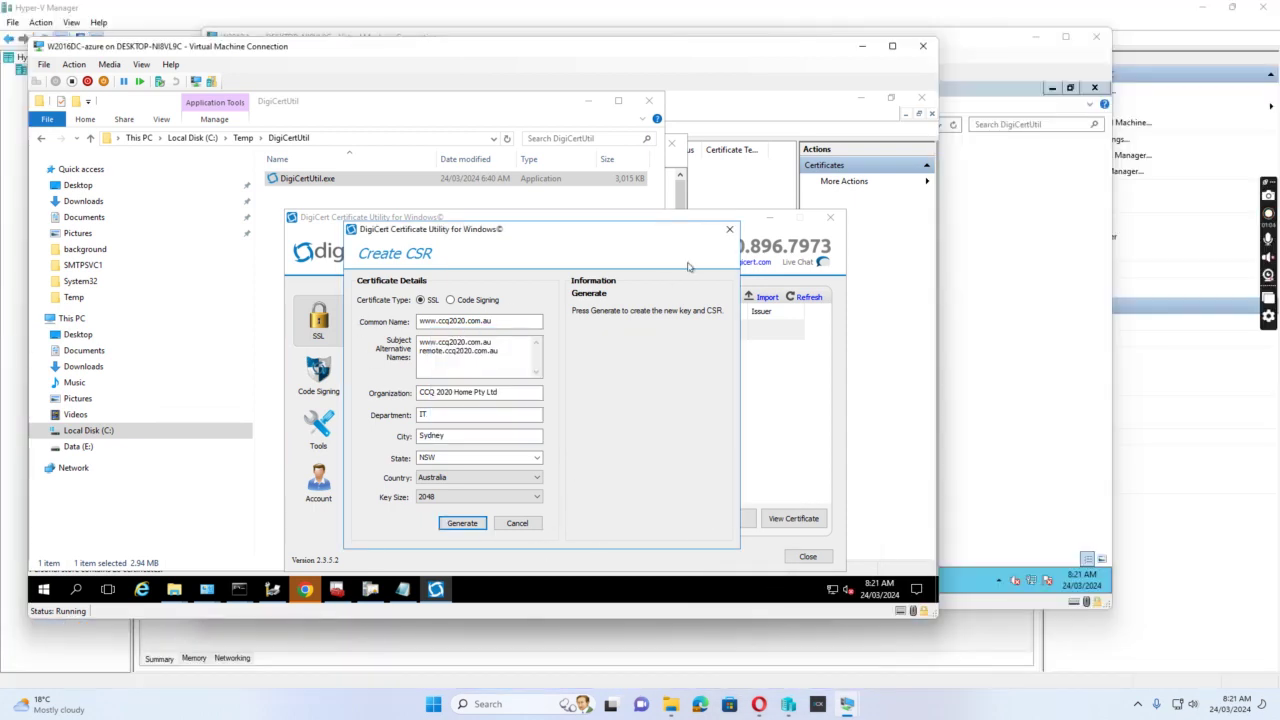
pyautogui.click(729, 229)
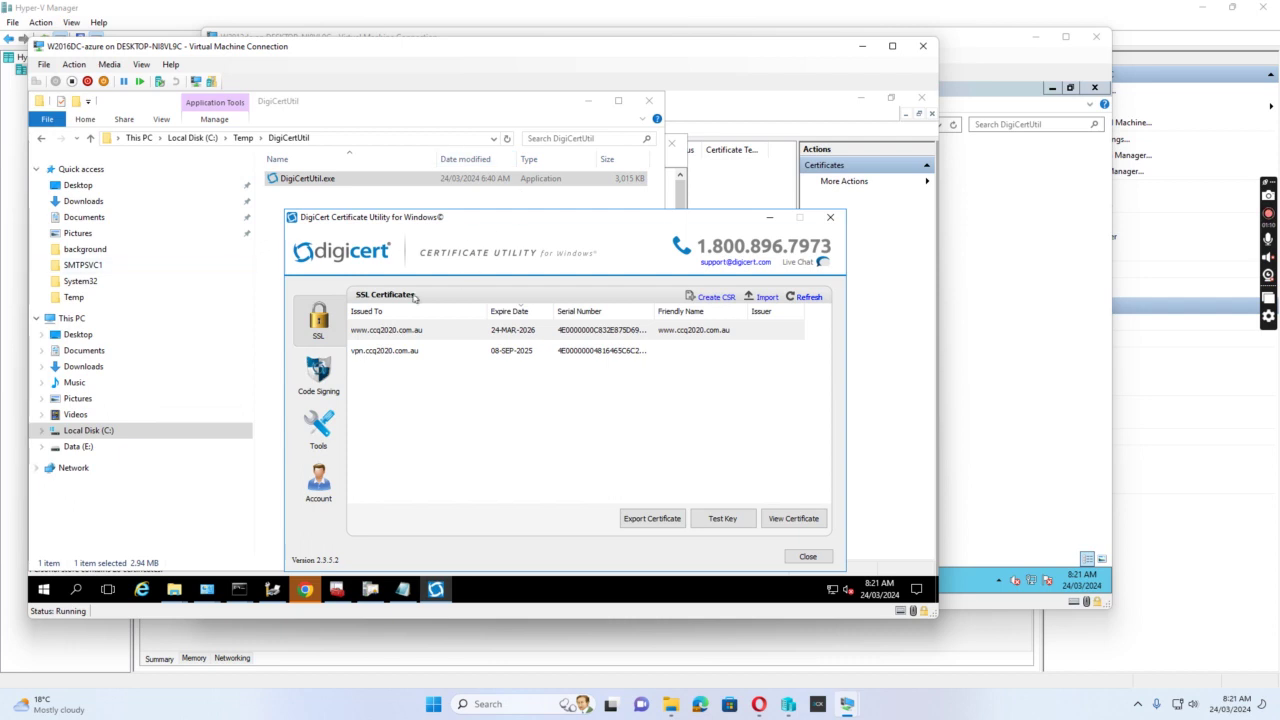
pyautogui.click(389, 334)
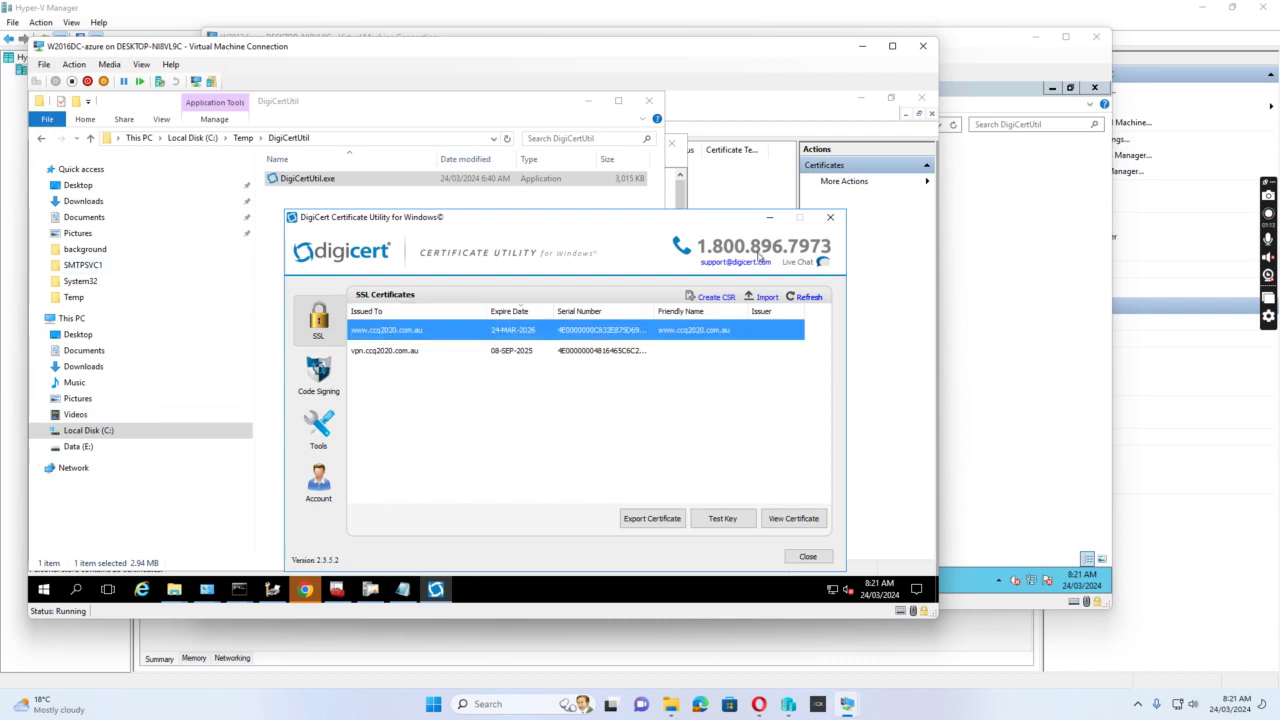
pyautogui.click(714, 299)
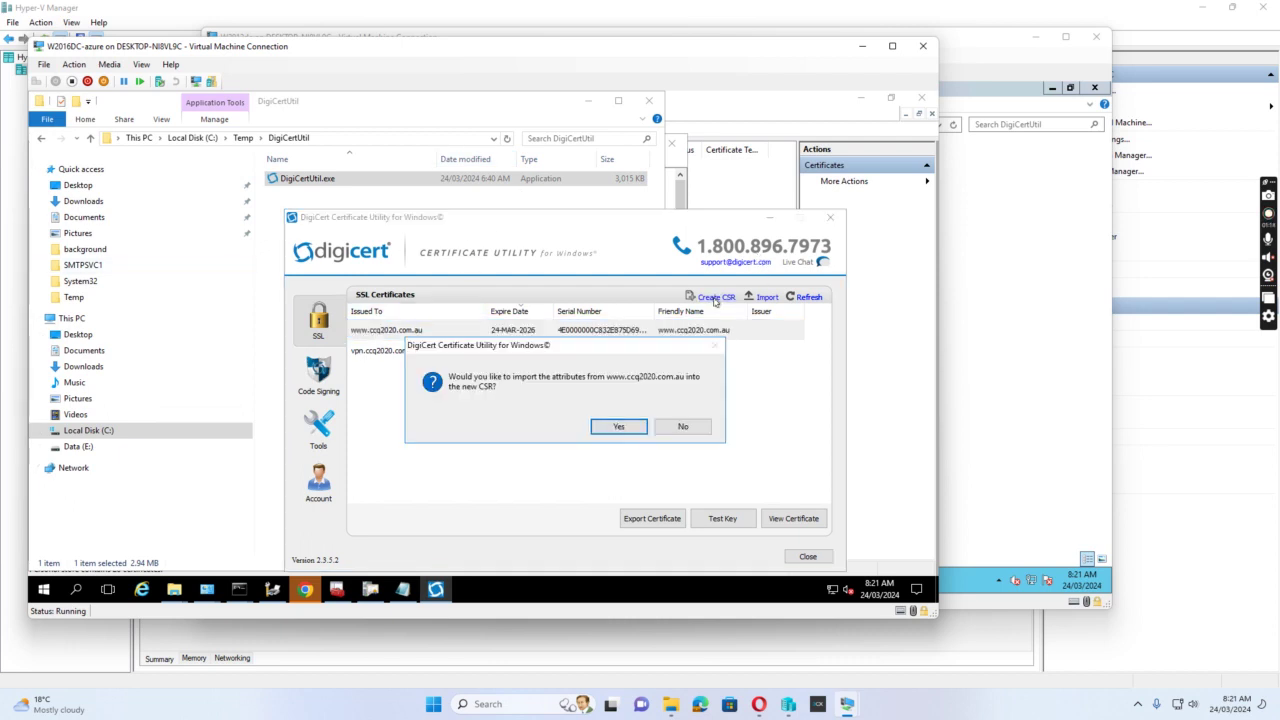
pyautogui.click(619, 427)
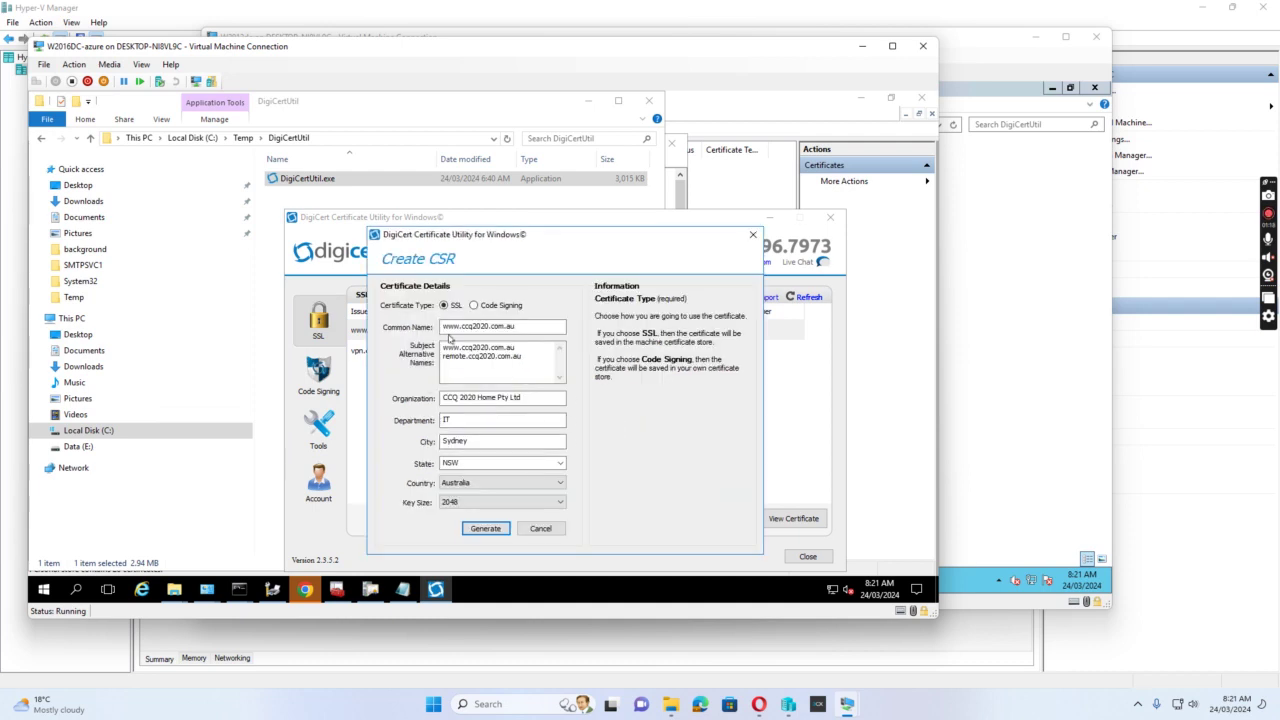
pyautogui.click(477, 530)
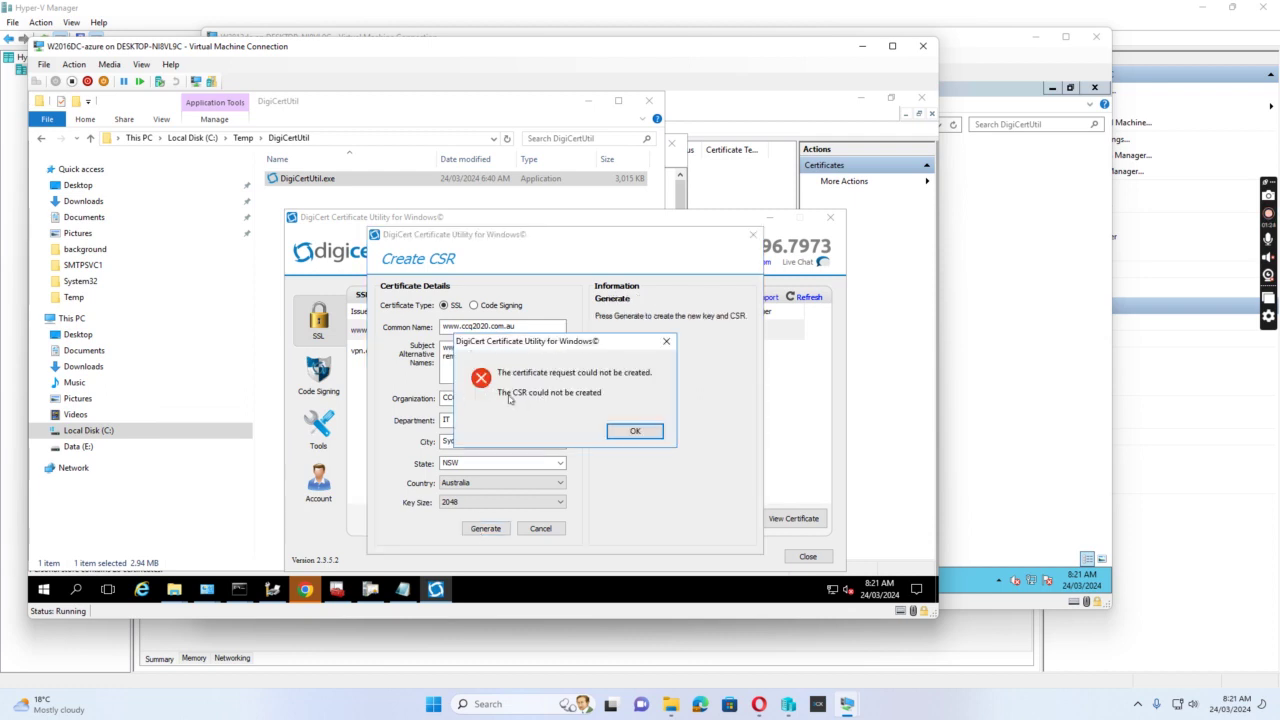
pyautogui.click(635, 432)
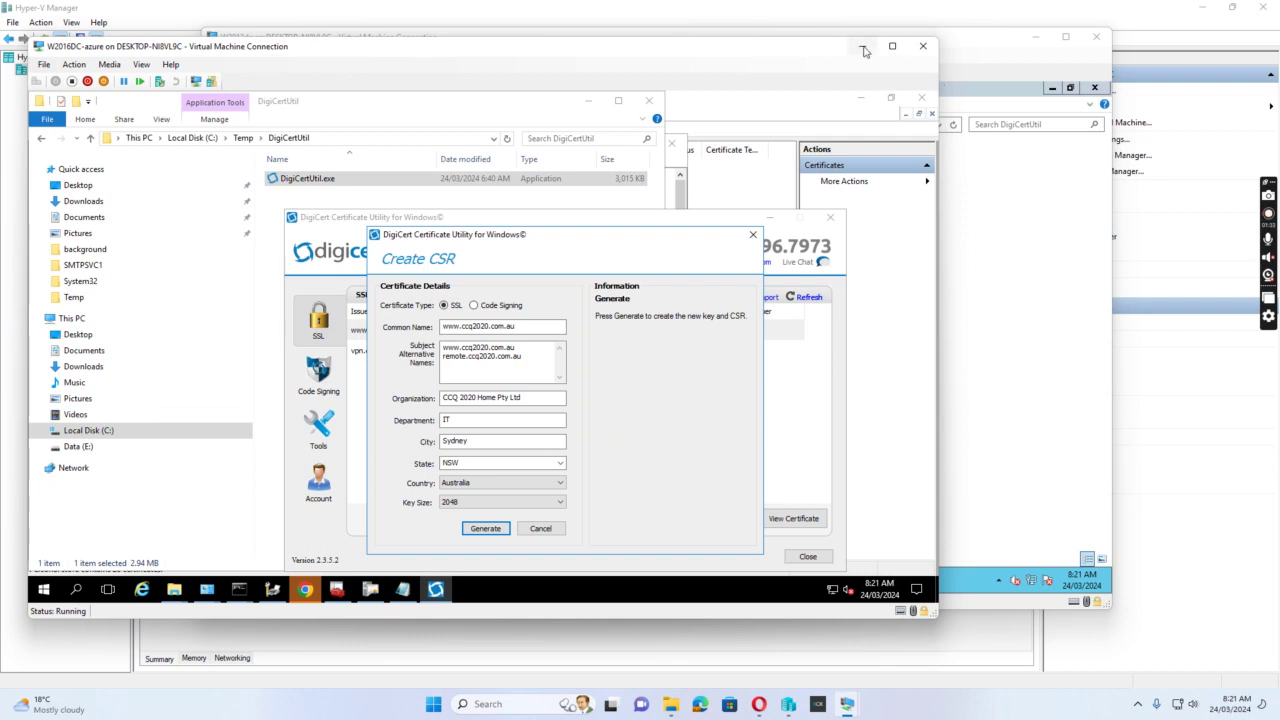
pyautogui.click(753, 235)
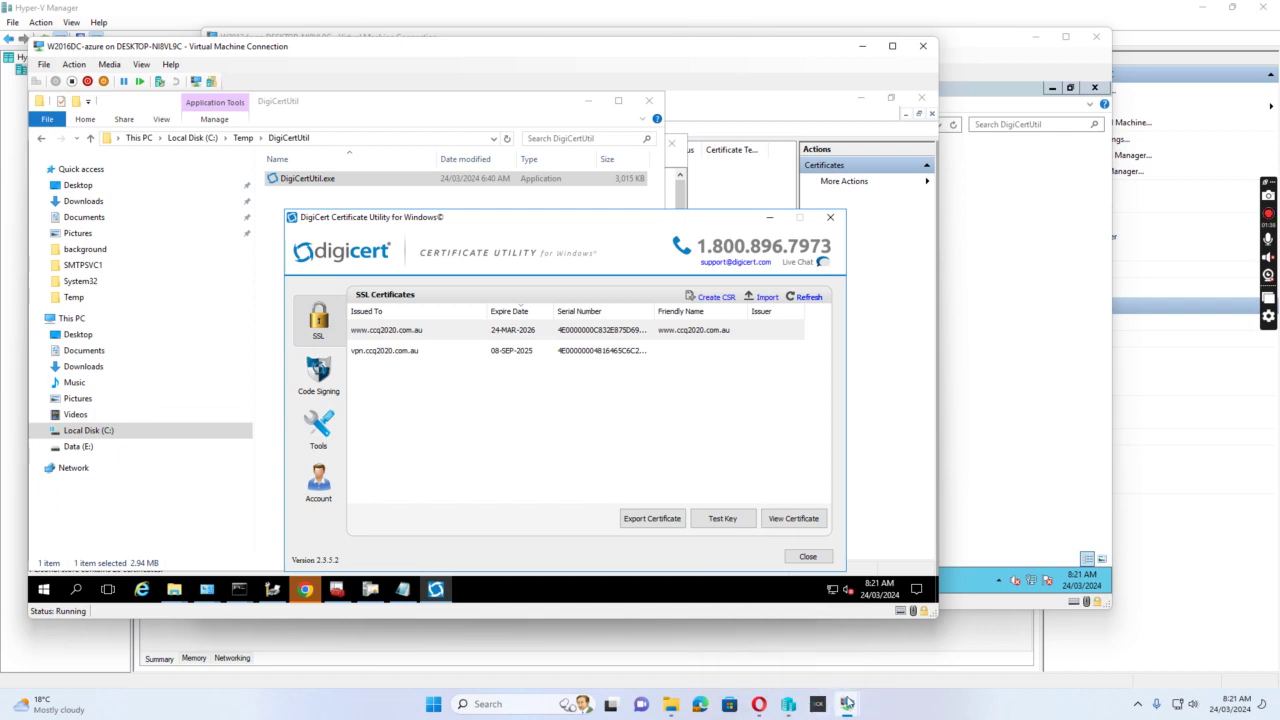
# Switch to the W2012dc virtual machine, run DigiCertUtil.exe and accept its license agreement
pyautogui.moveTo(847, 704)
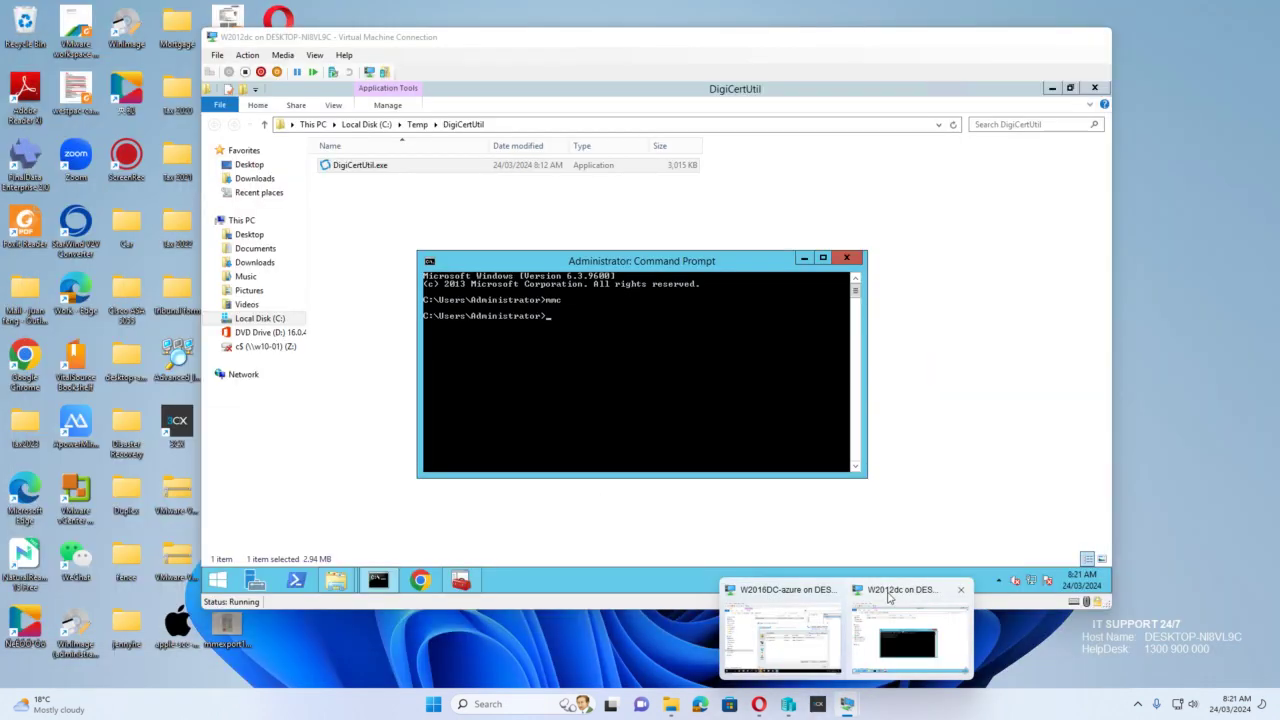
pyautogui.click(905, 625)
pyautogui.click(358, 166)
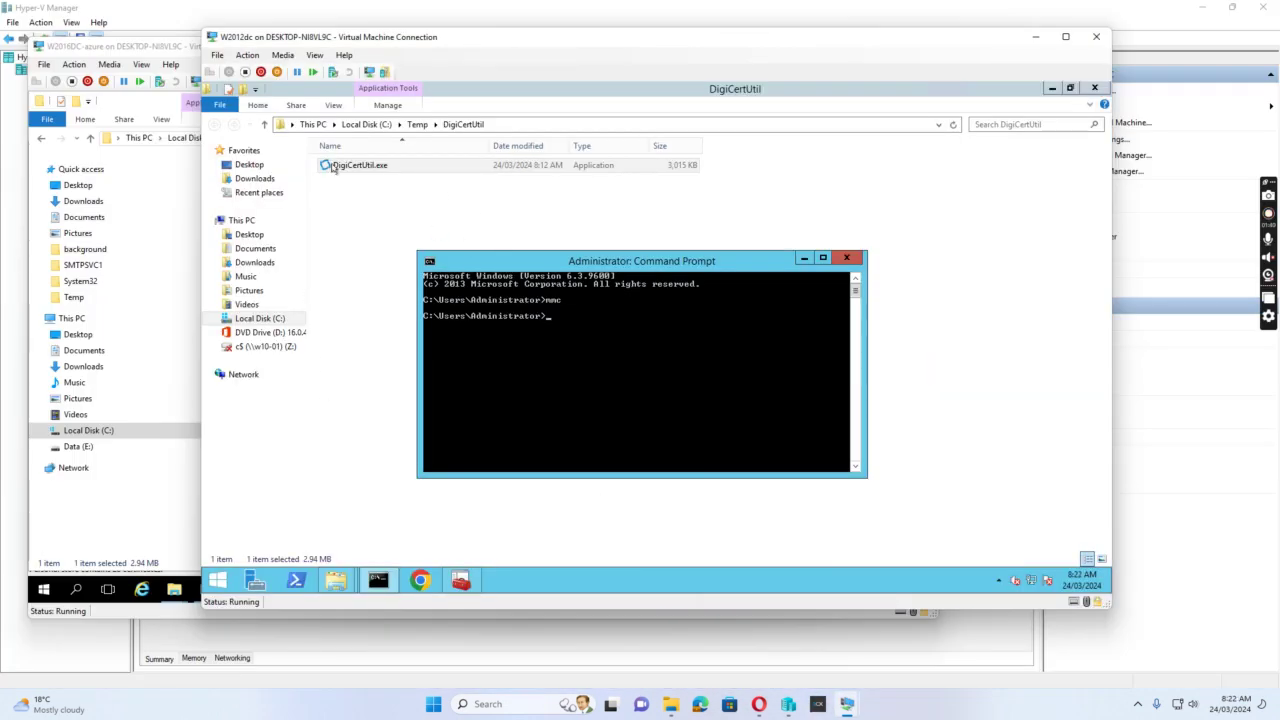
pyautogui.doubleClick(361, 167)
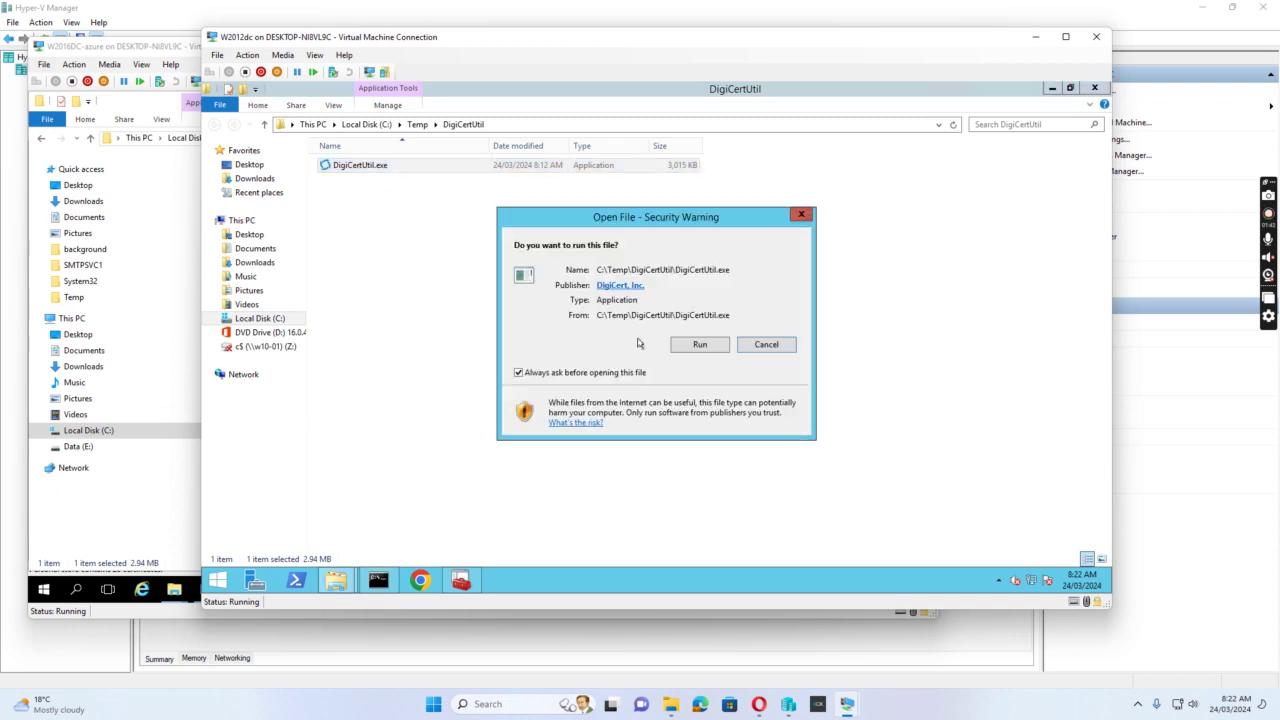
pyautogui.click(696, 344)
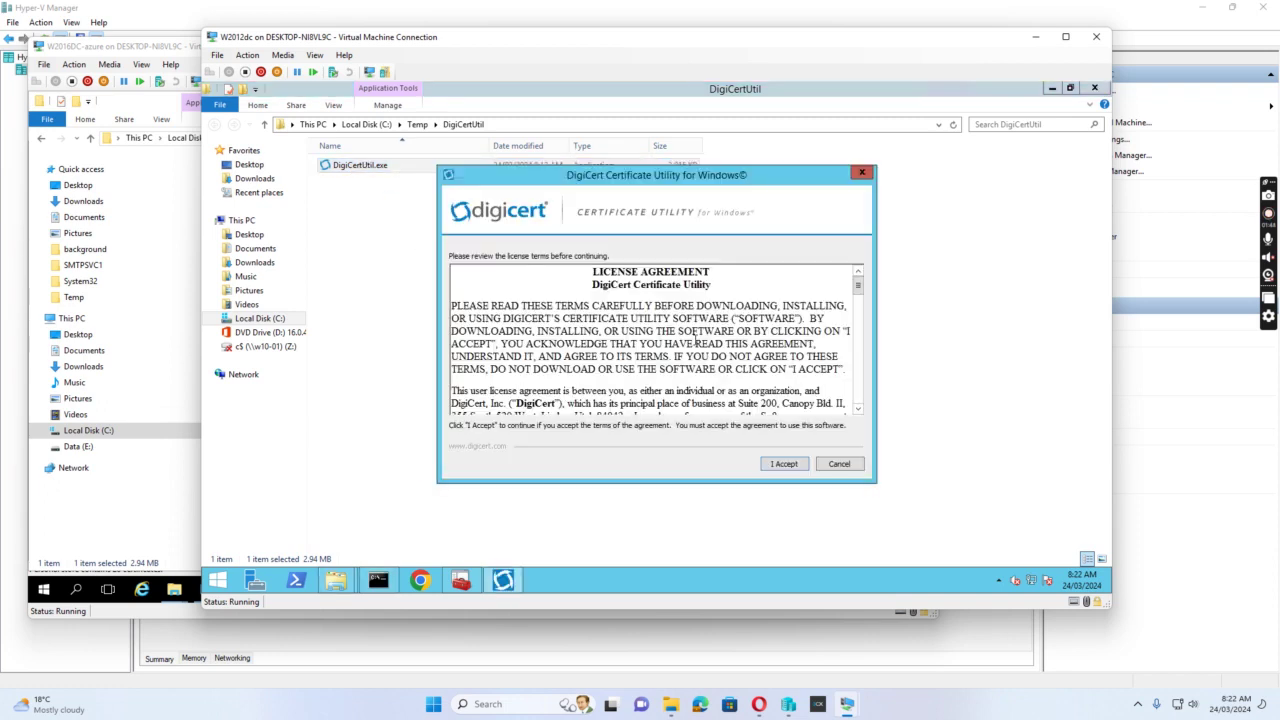
pyautogui.click(784, 464)
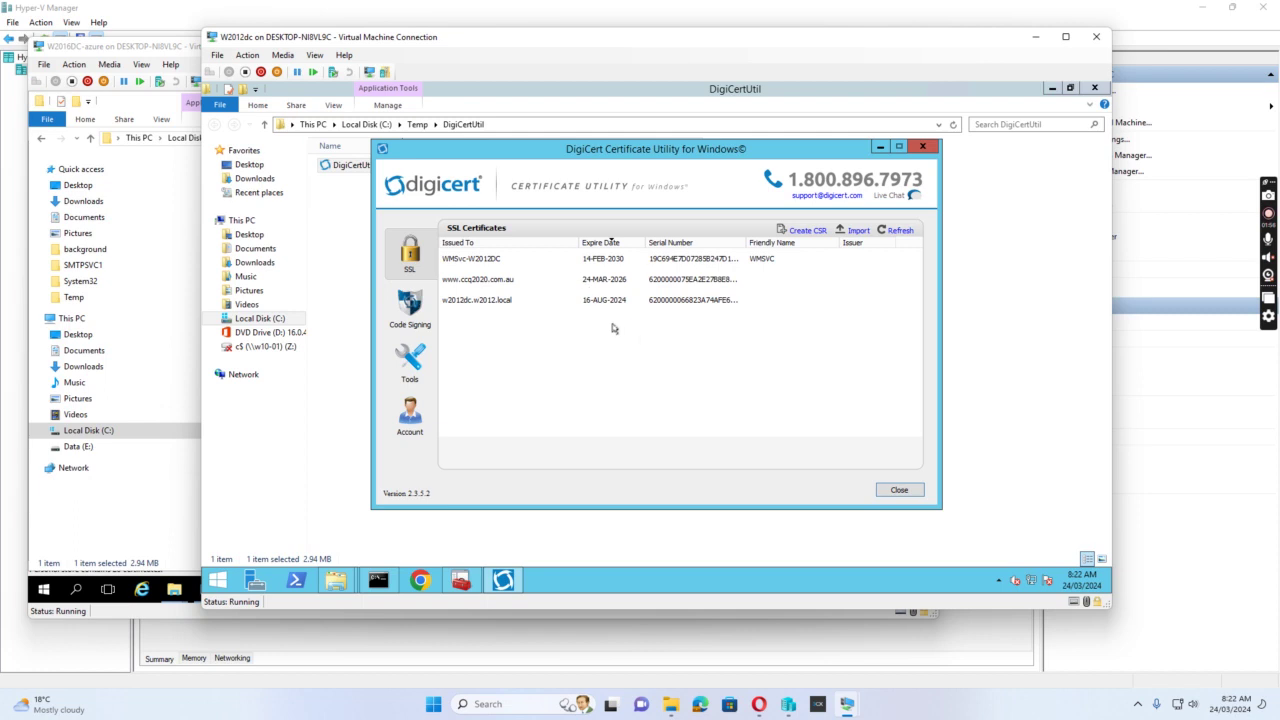
pyautogui.click(474, 283)
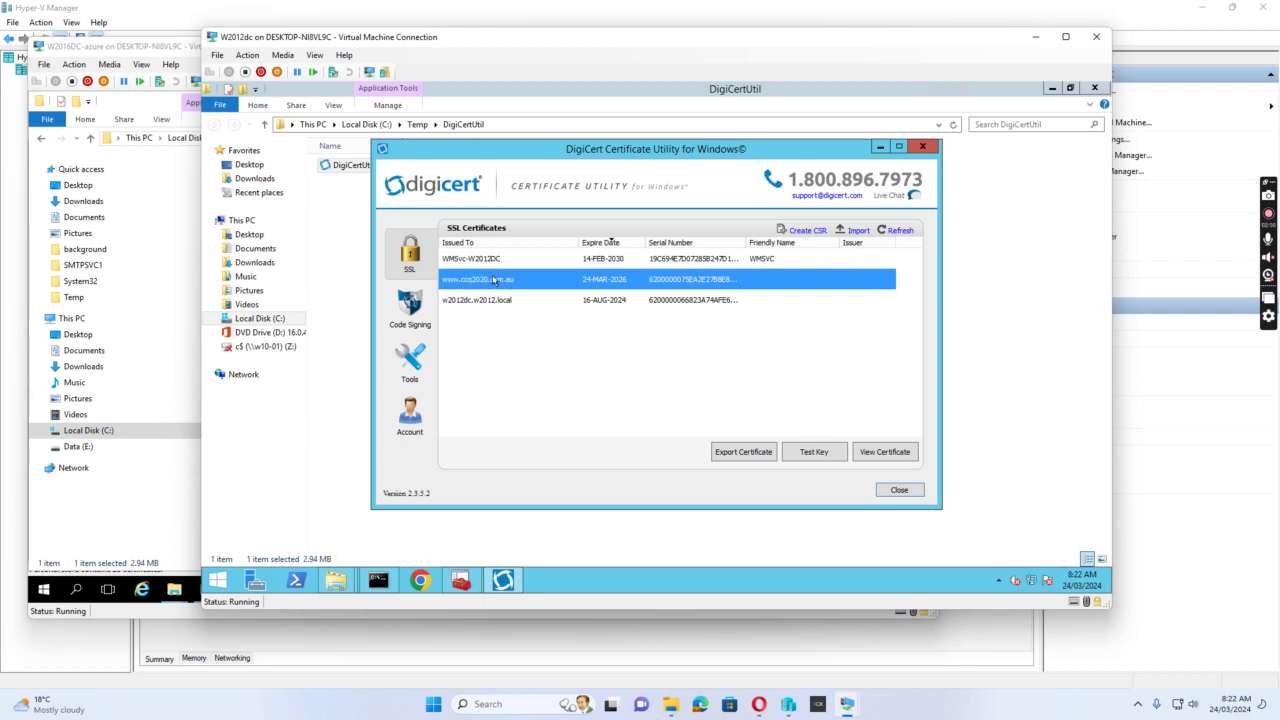
pyautogui.click(805, 232)
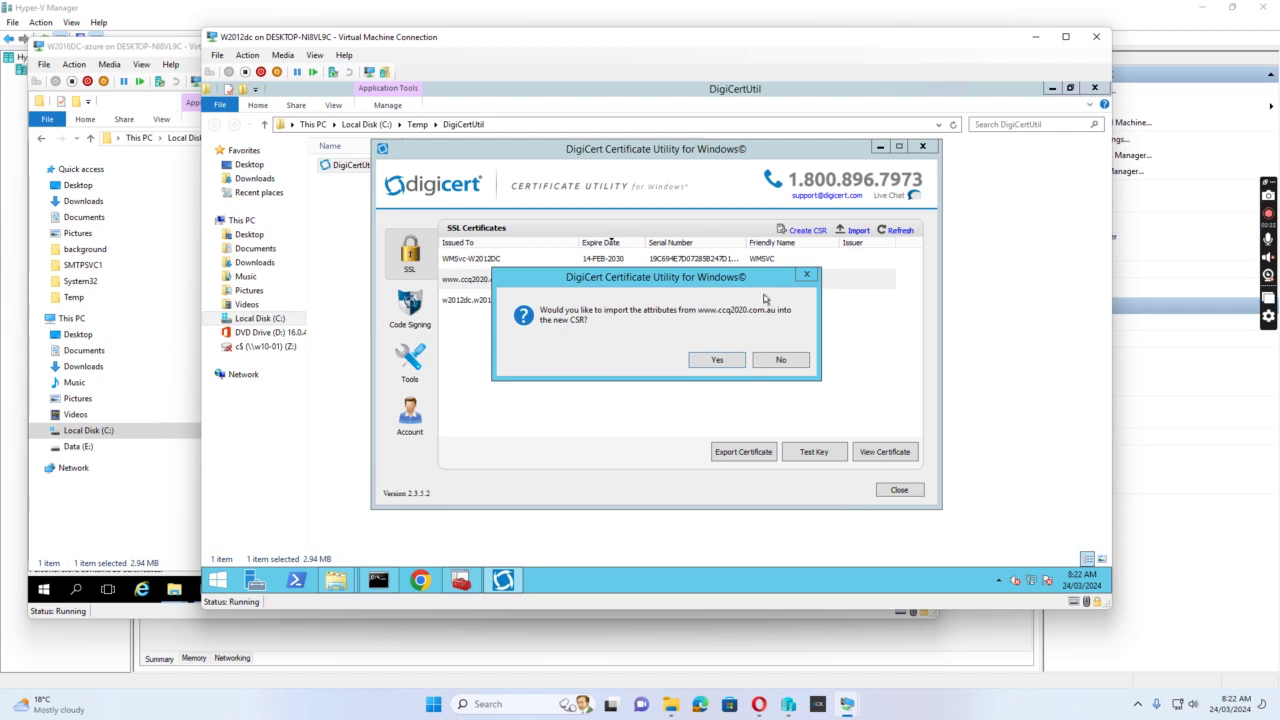
pyautogui.click(717, 361)
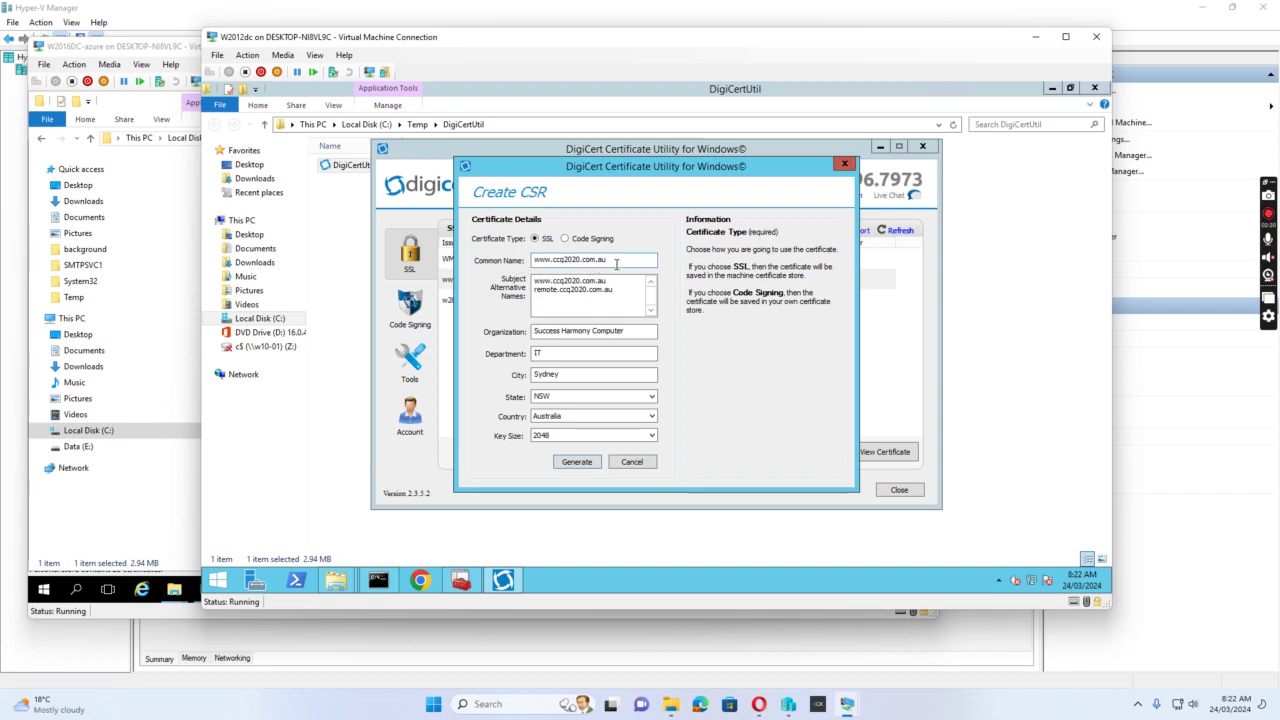
pyautogui.moveTo(616, 262); pyautogui.dragTo(528, 262)
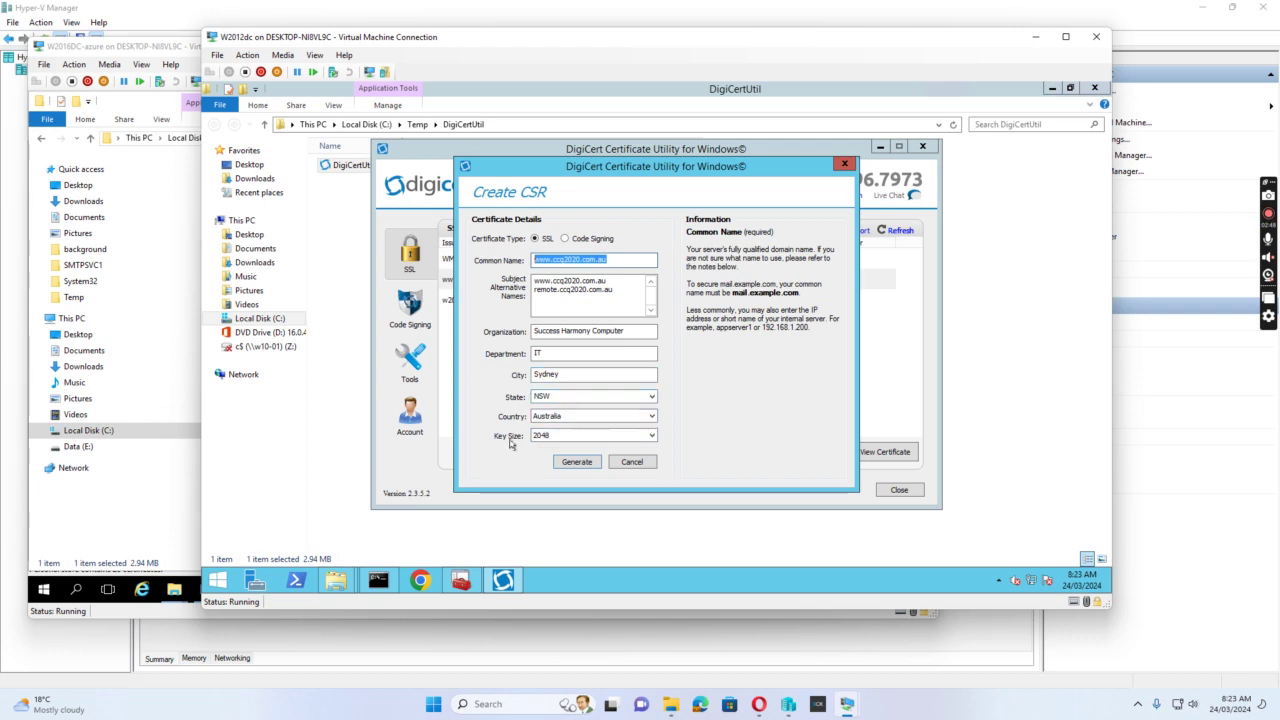
pyautogui.click(578, 463)
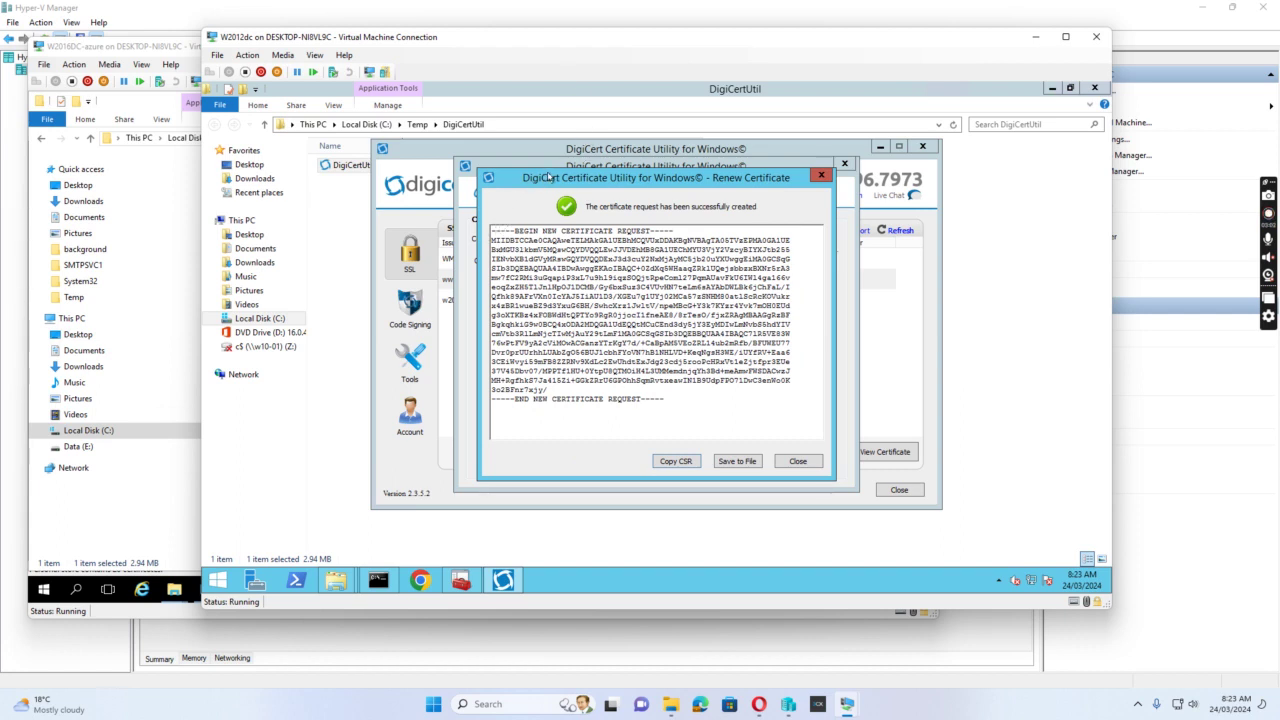
# Save the CSR as www_ccq2020_com_au.txt in the Documents folder, close the request and minimize the DigiCert utility
pyautogui.click(740, 461)
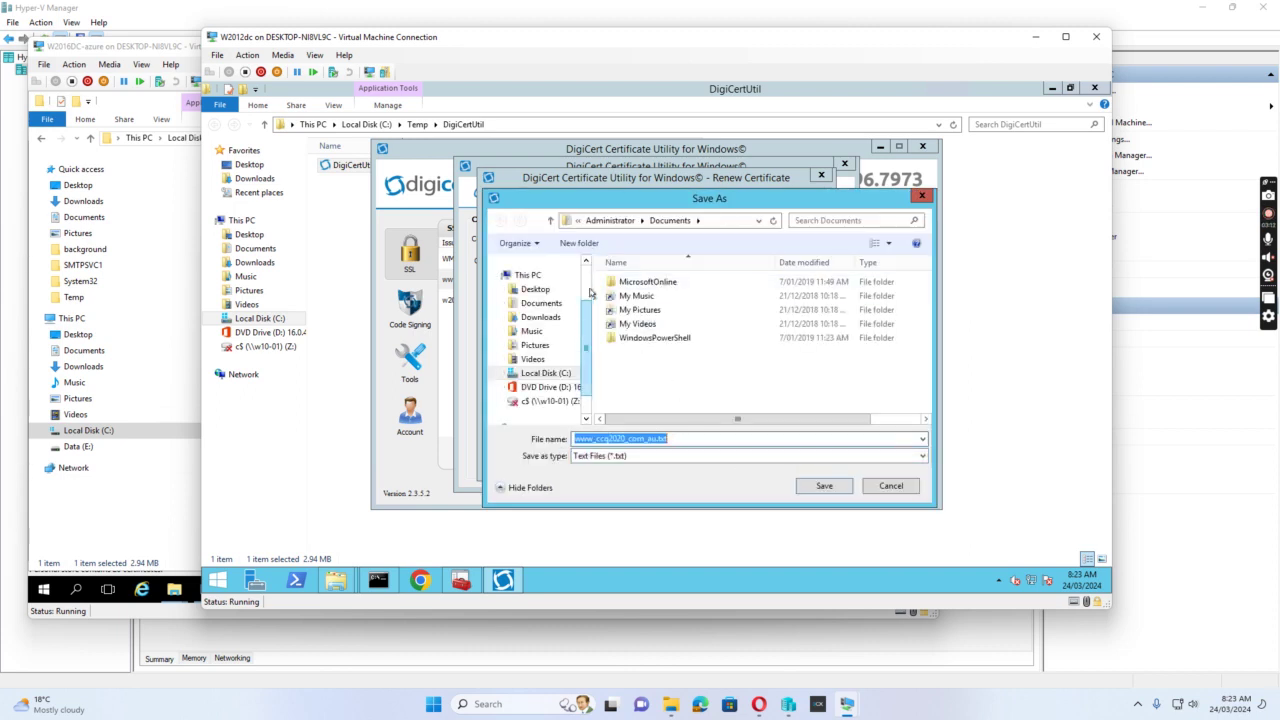
pyautogui.click(826, 488)
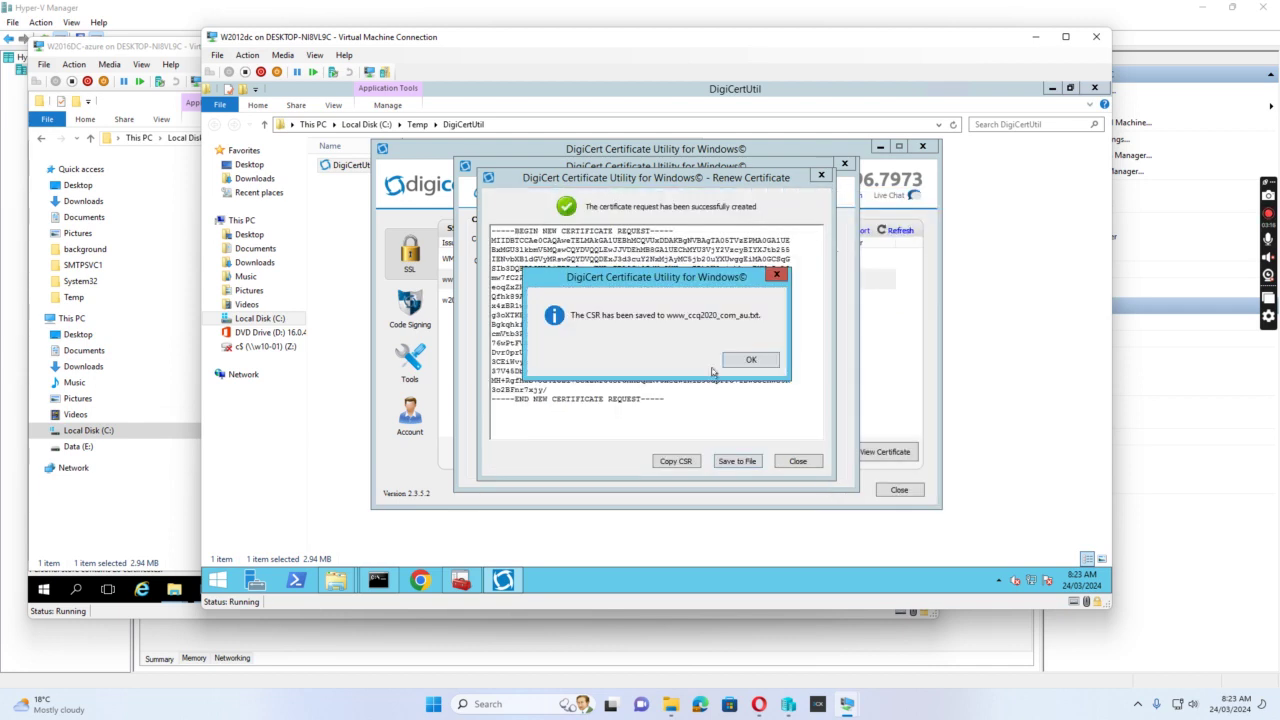
pyautogui.click(749, 362)
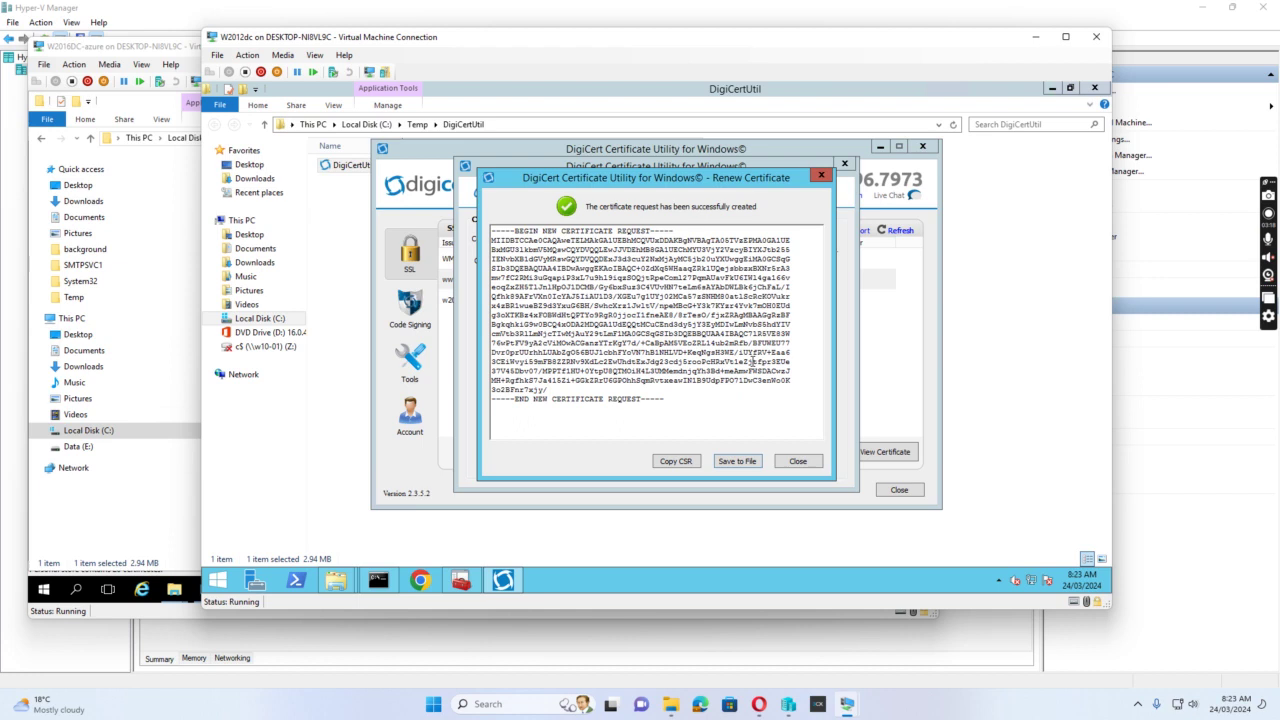
pyautogui.click(798, 464)
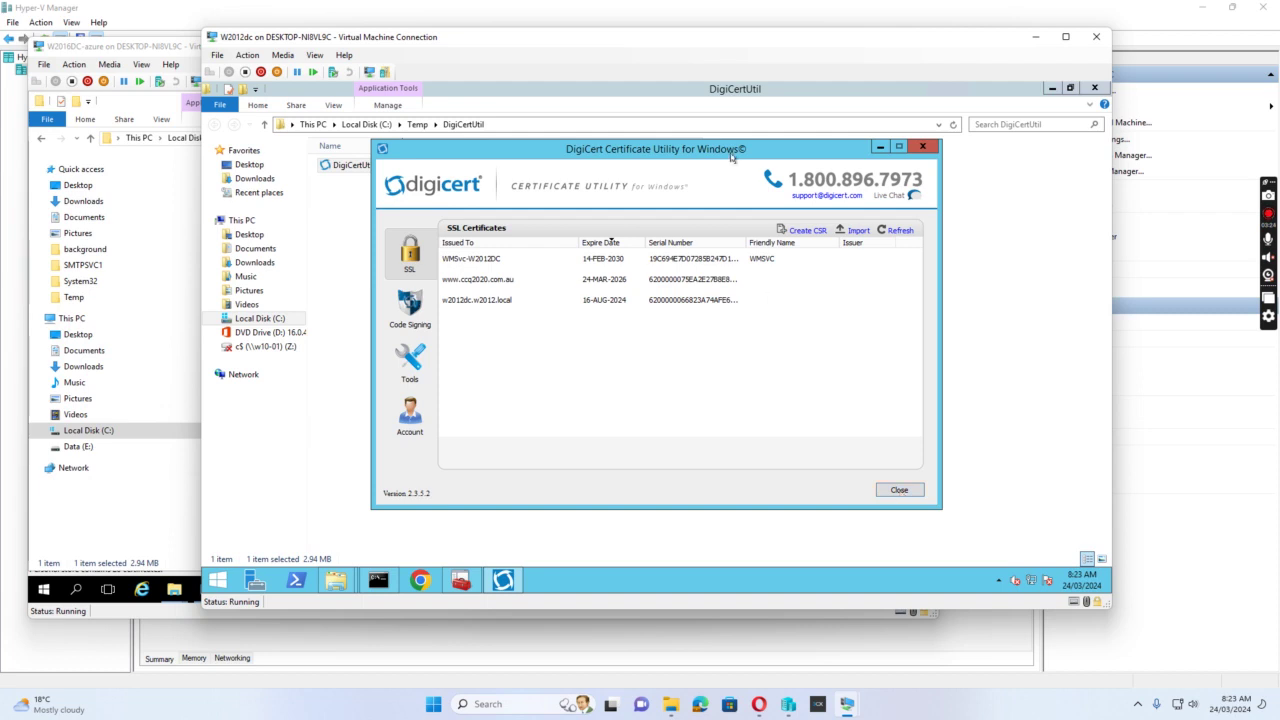
pyautogui.click(876, 148)
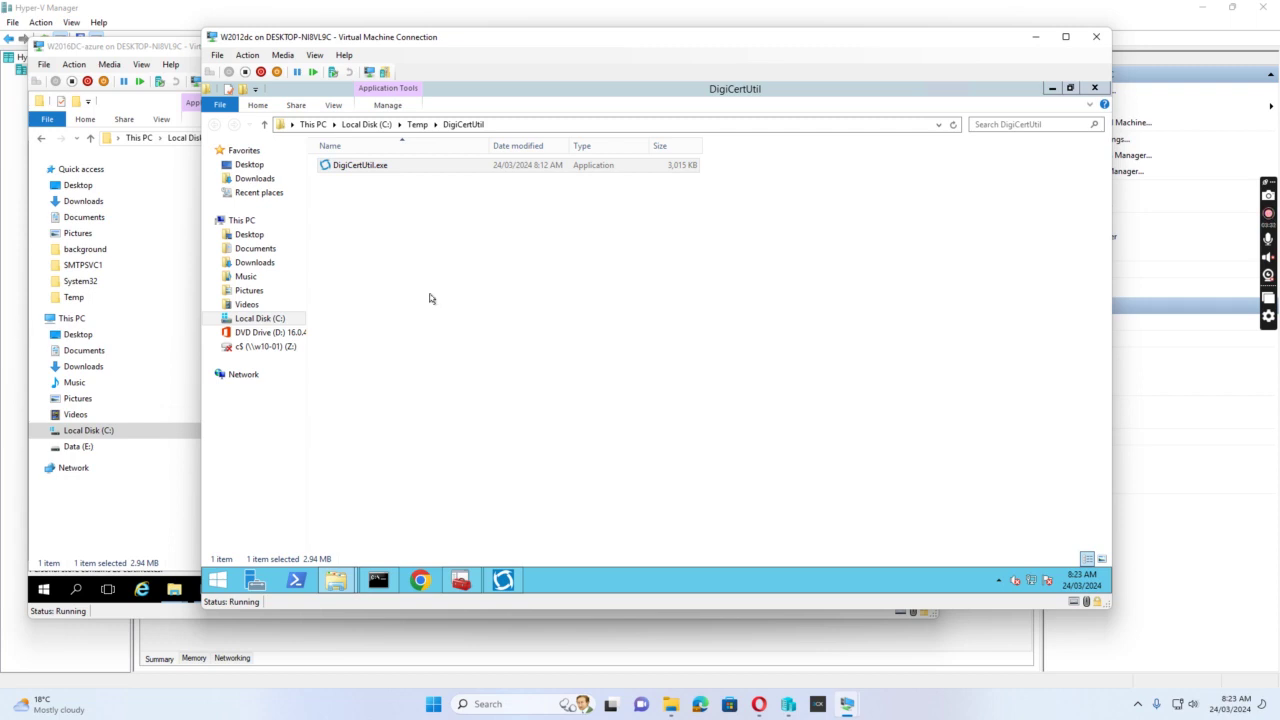
pyautogui.click(420, 579)
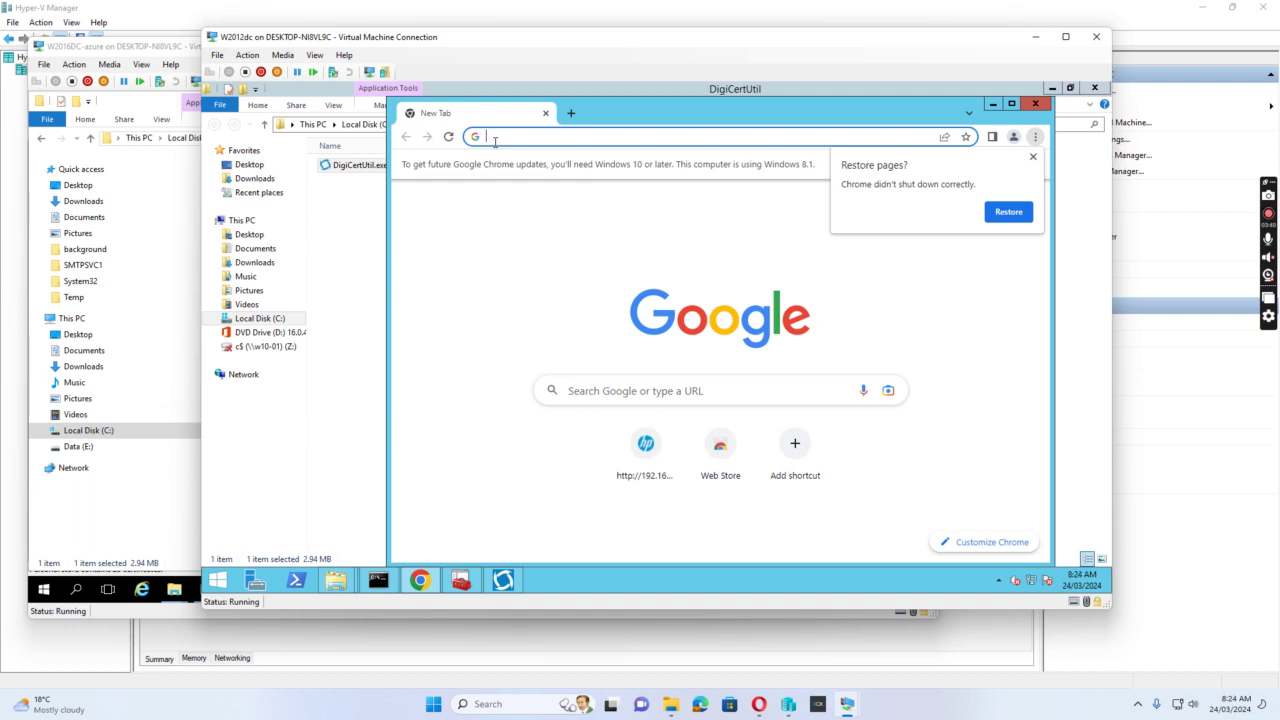
pyautogui.write('www.')
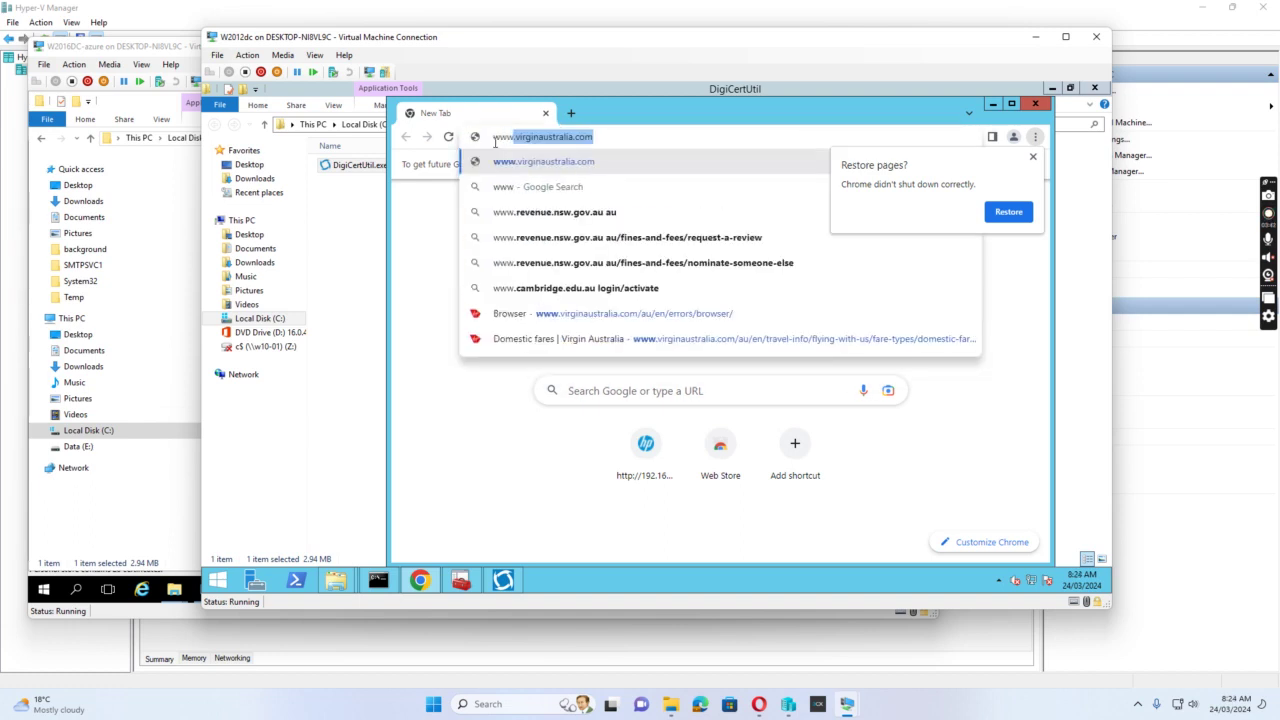
pyautogui.write('google.com')
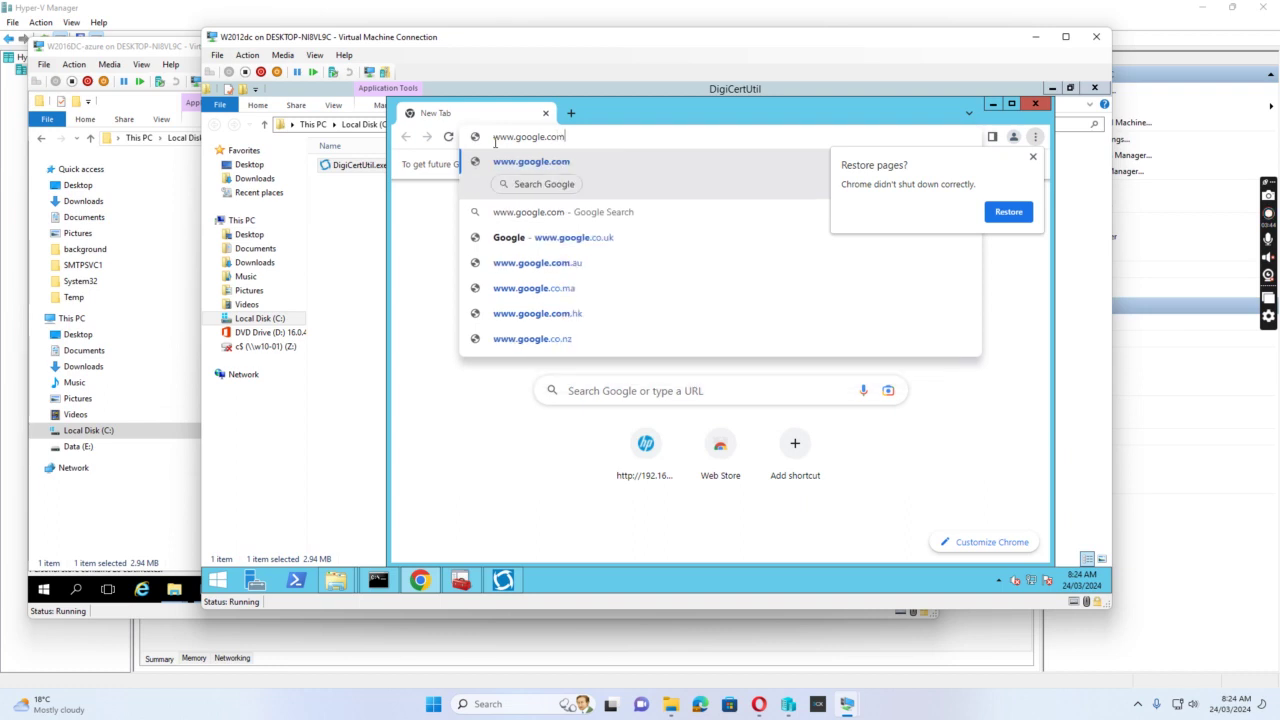
pyautogui.press('Return')
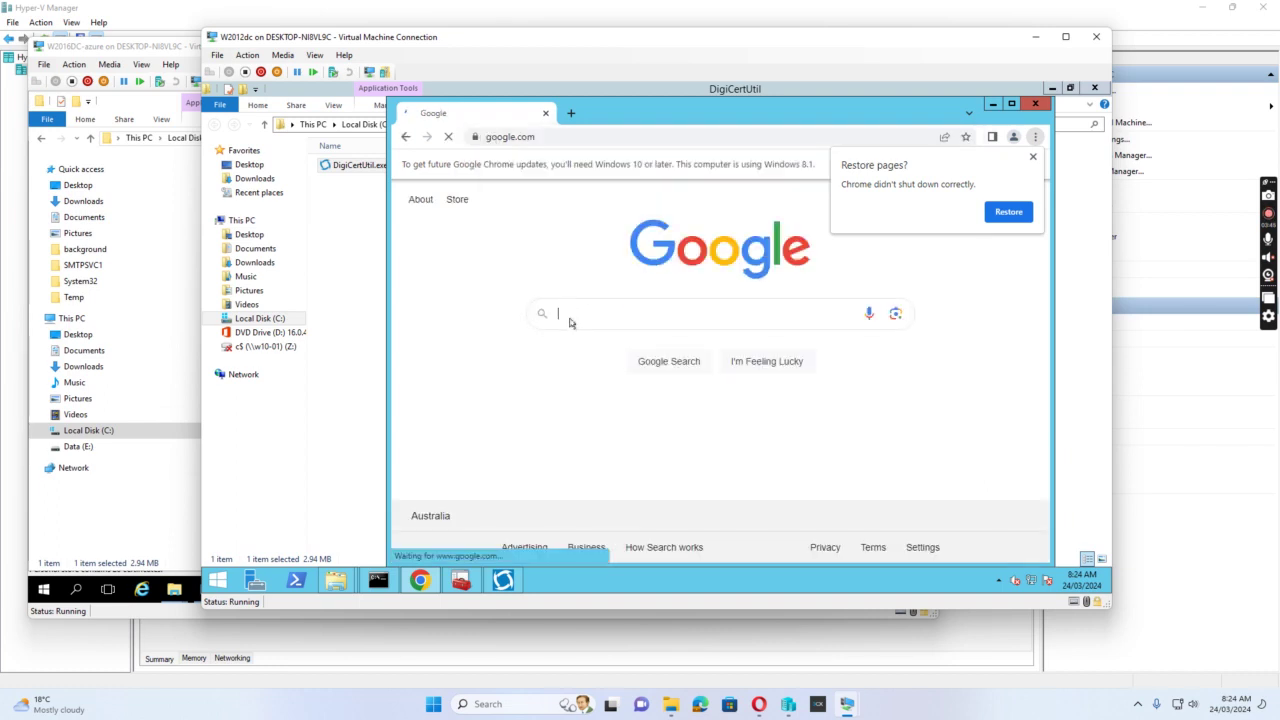
# Search Google for "csr certificate analyzer"
pyautogui.click(576, 314)
pyautogui.write('csr')
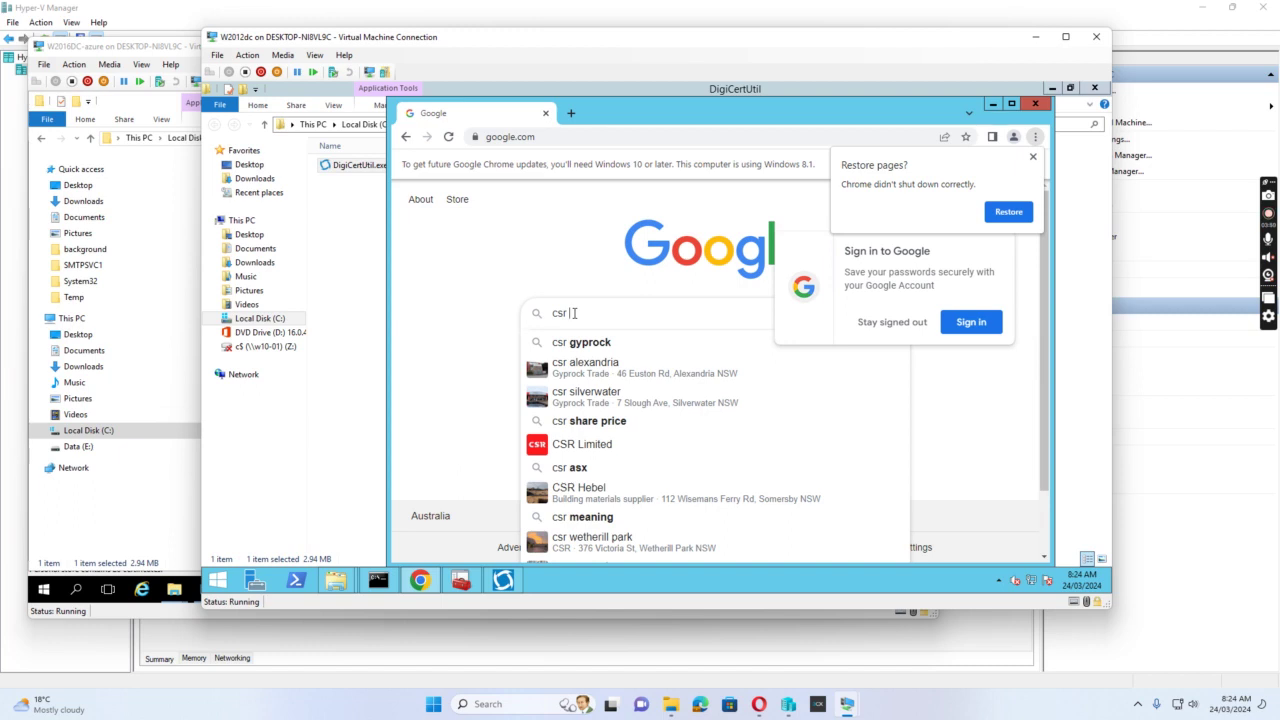
pyautogui.write(' cer')
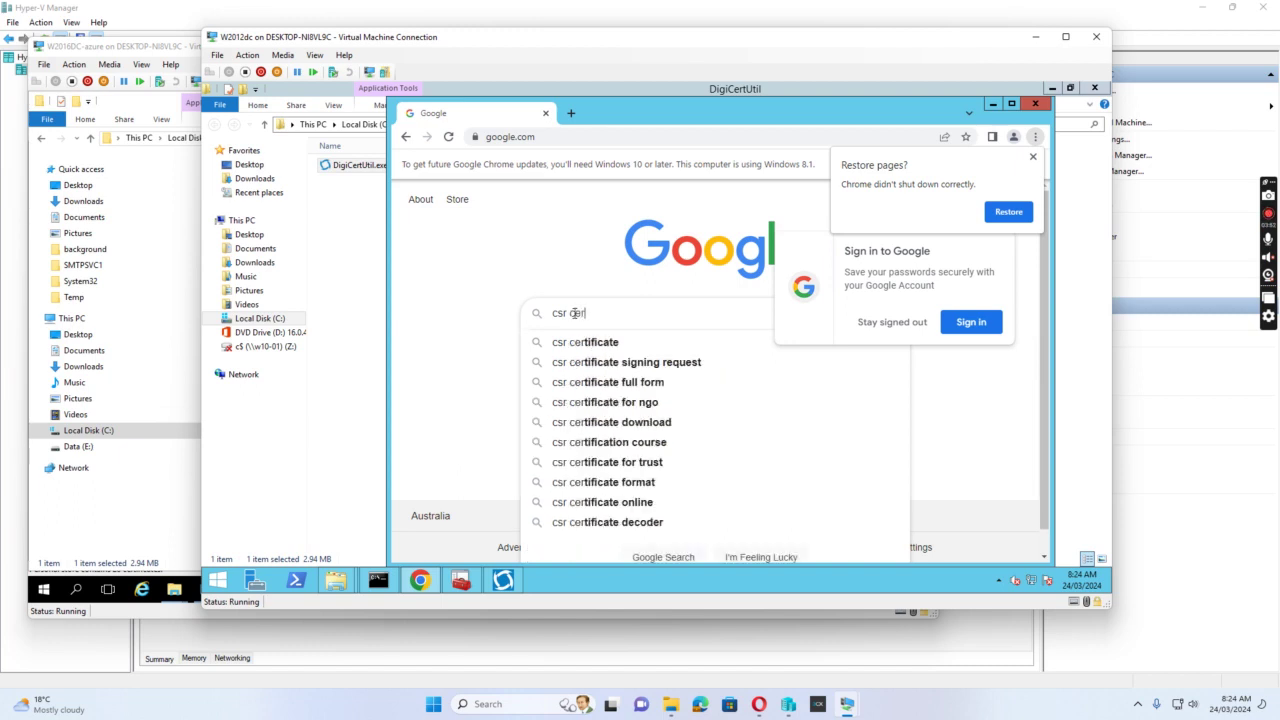
pyautogui.write('tificc')
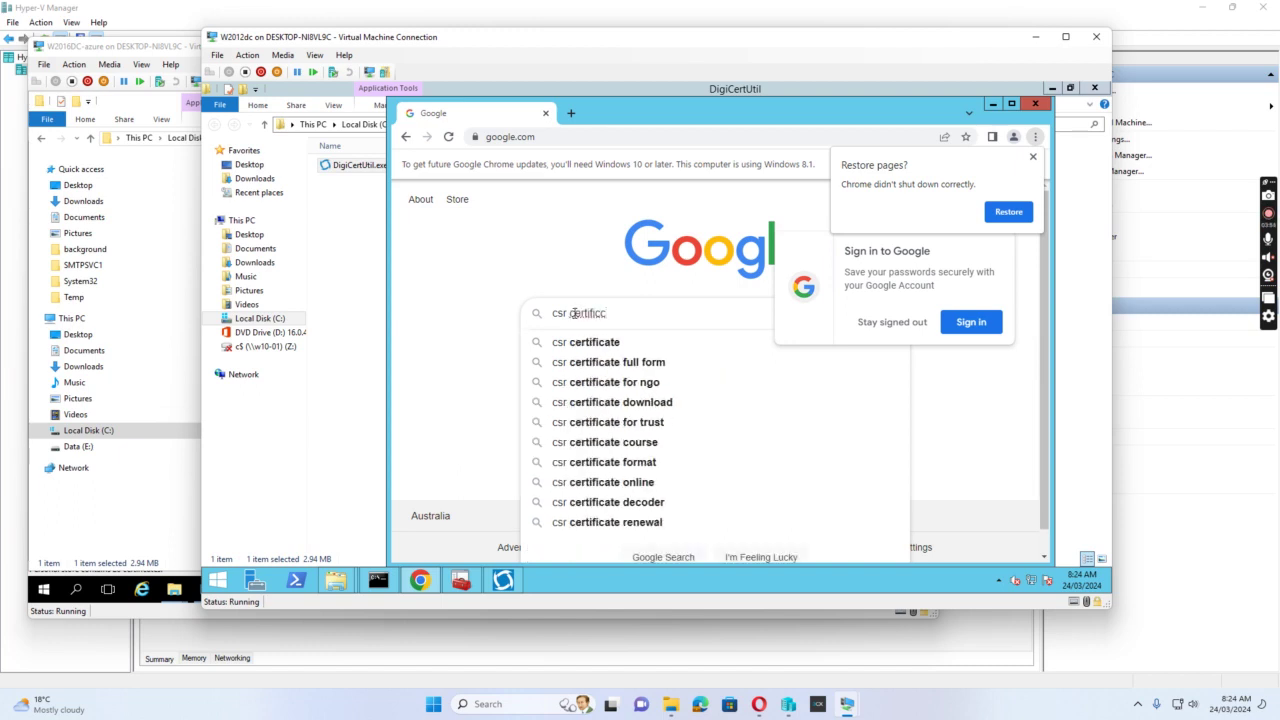
pyautogui.press('BackSpace')
pyautogui.write('ate ')
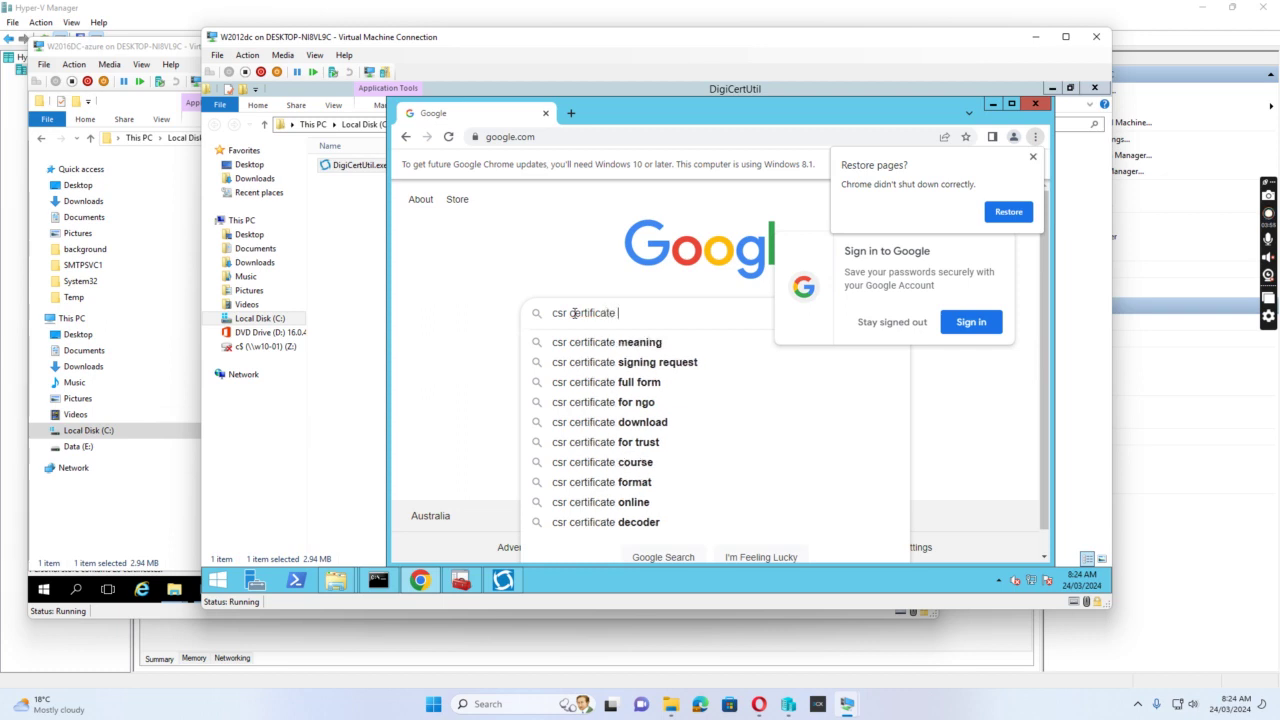
pyautogui.write('ana')
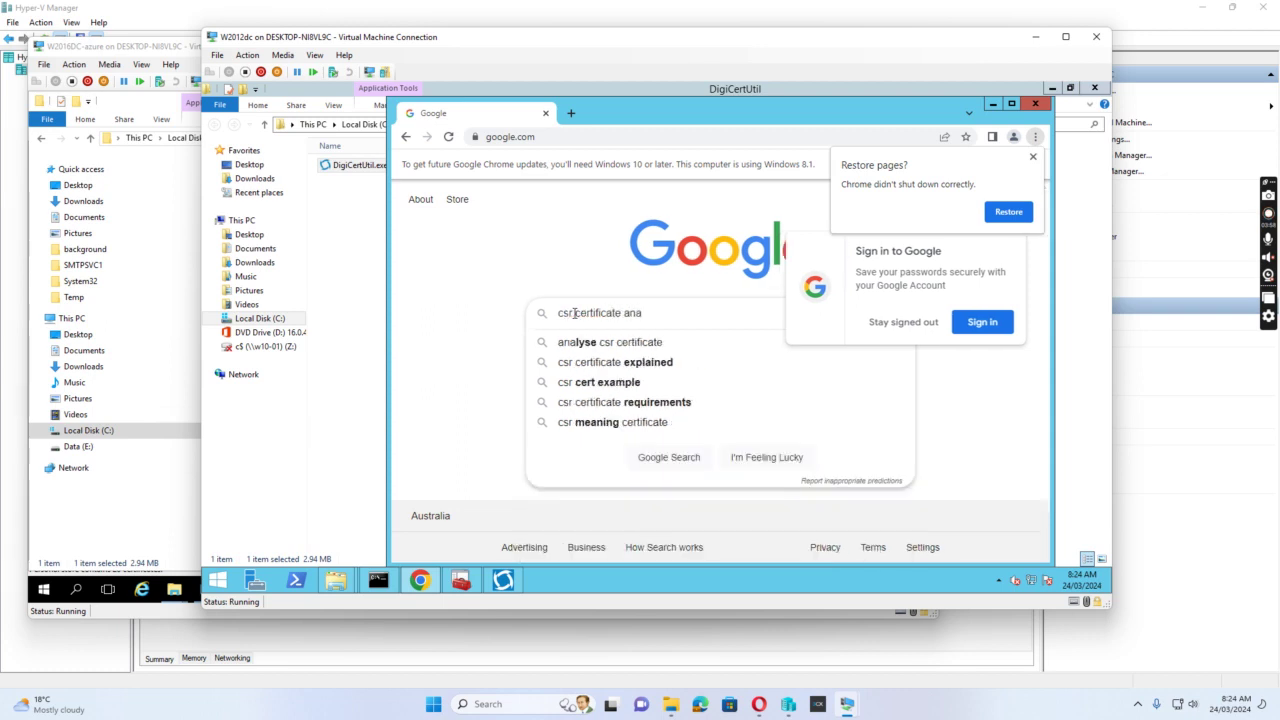
pyautogui.write('ly')
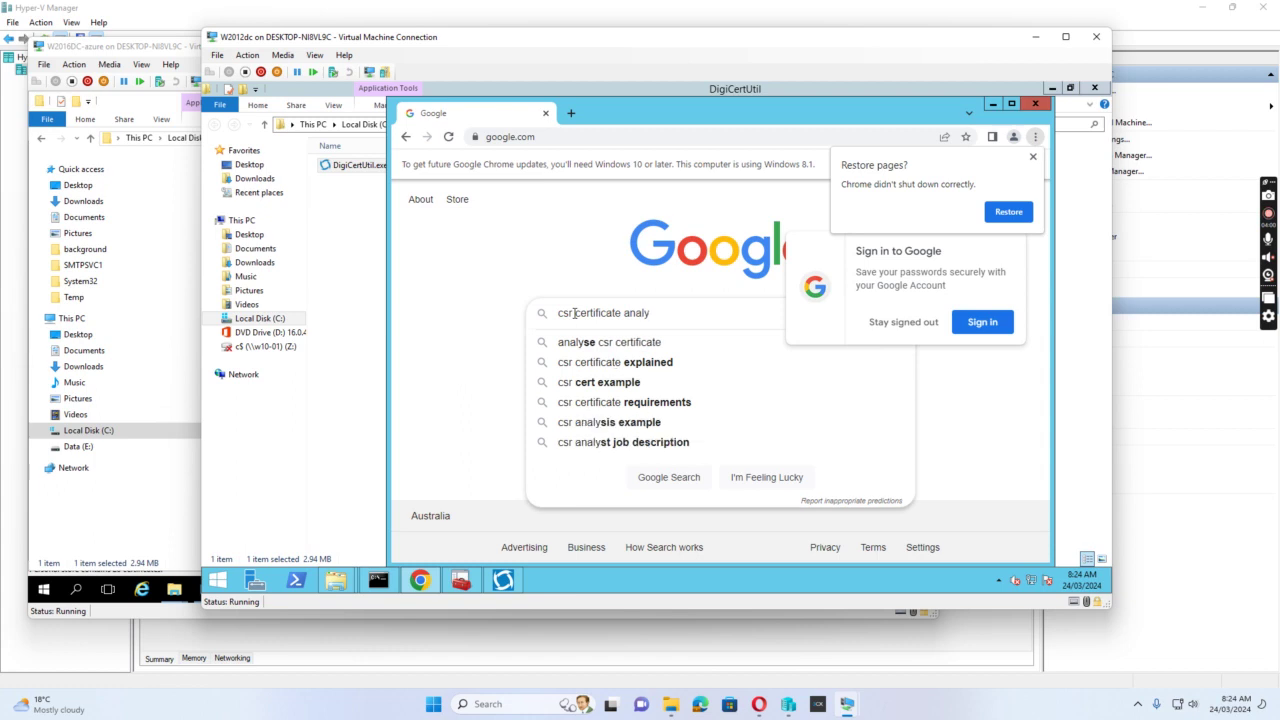
pyautogui.write('ze')
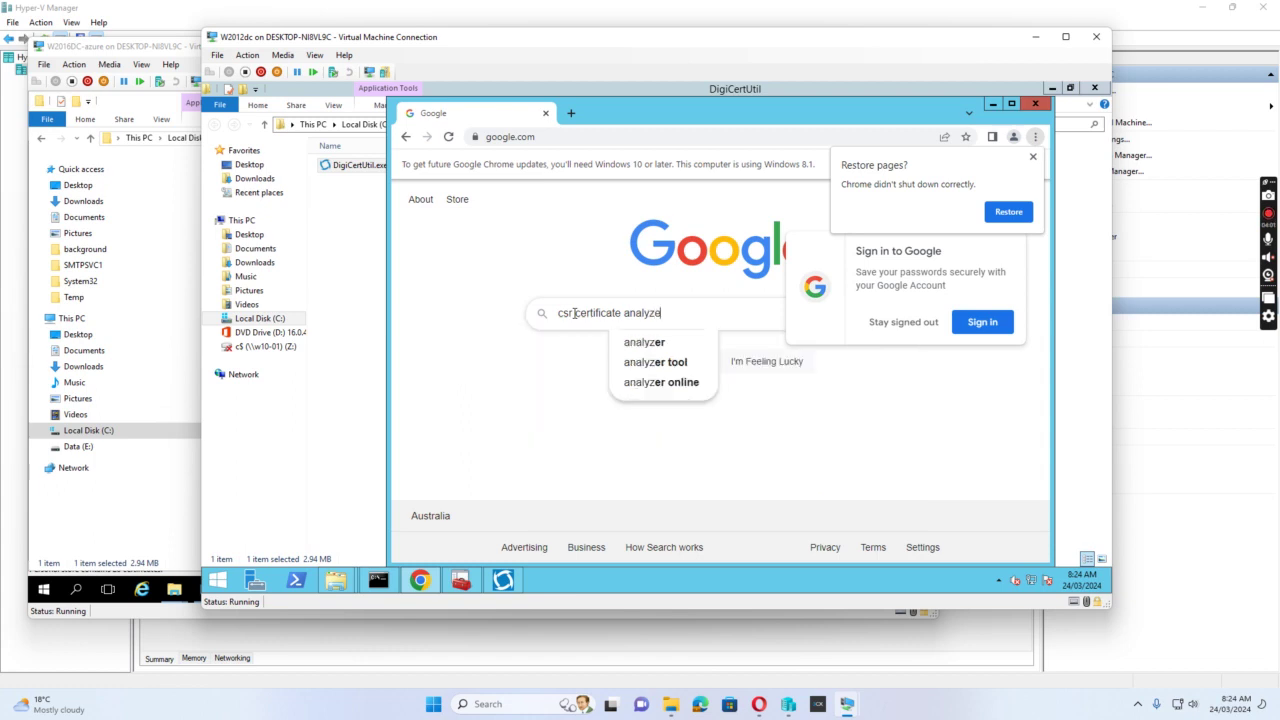
pyautogui.click(640, 343)
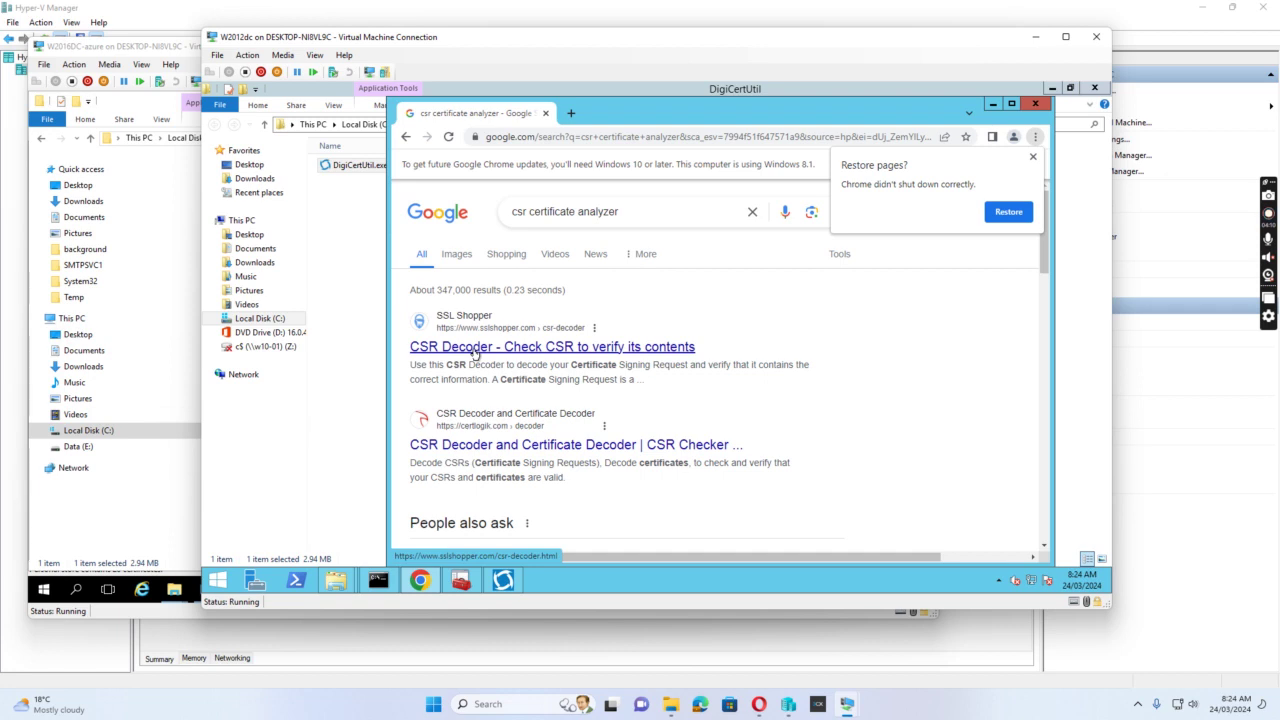
# Open the SSL Shopper CSR Decoder result in a new tab and maximize the W2012dc virtual machine and browser windows
pyautogui.rightClick(475, 352)
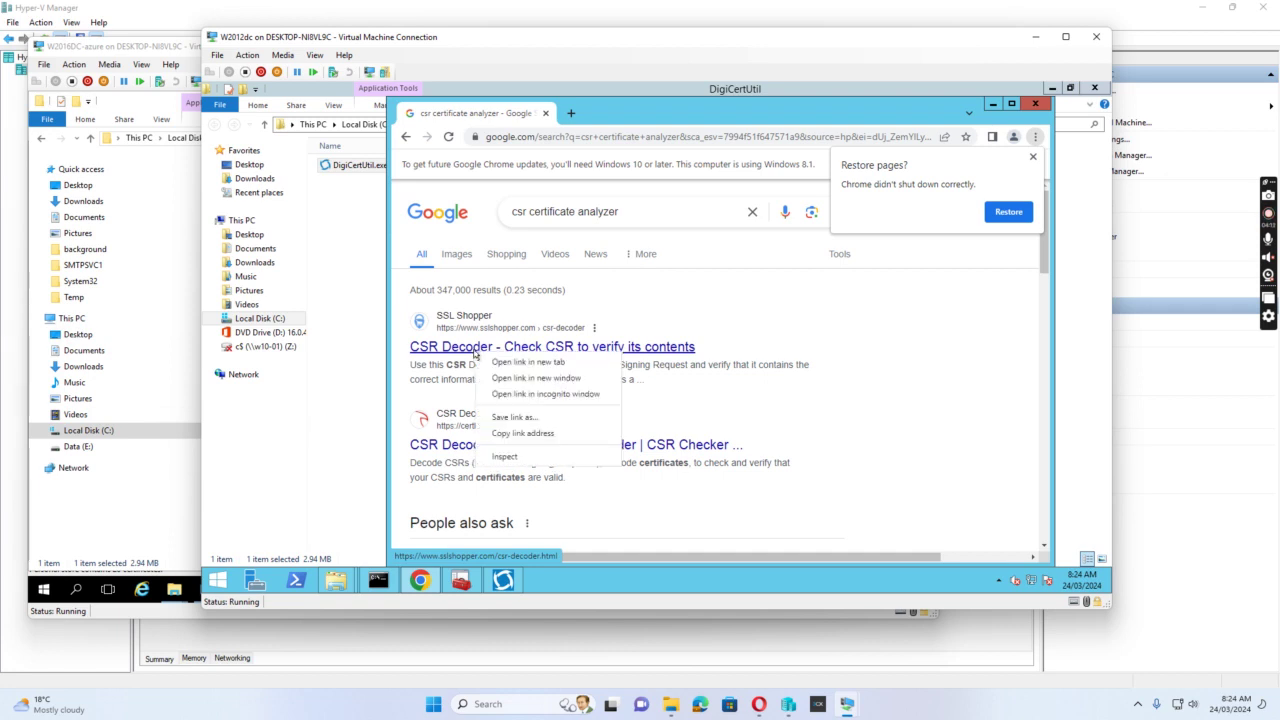
pyautogui.click(528, 361)
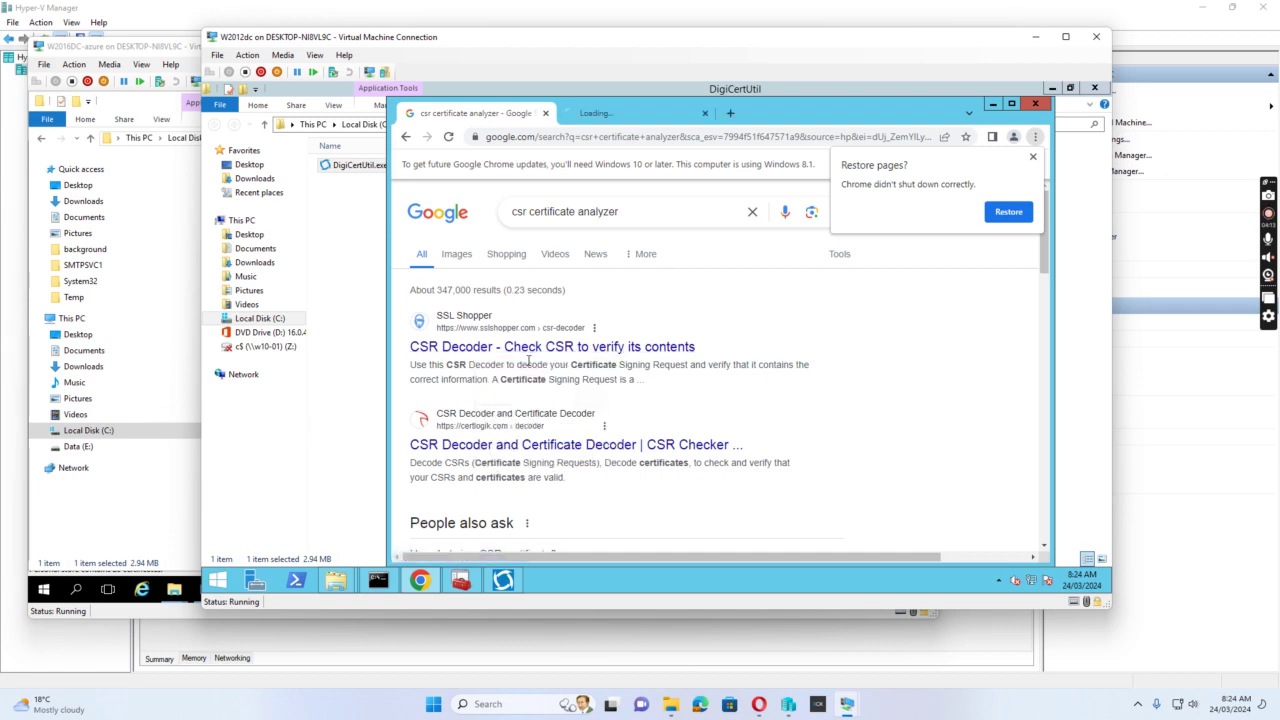
pyautogui.click(610, 113)
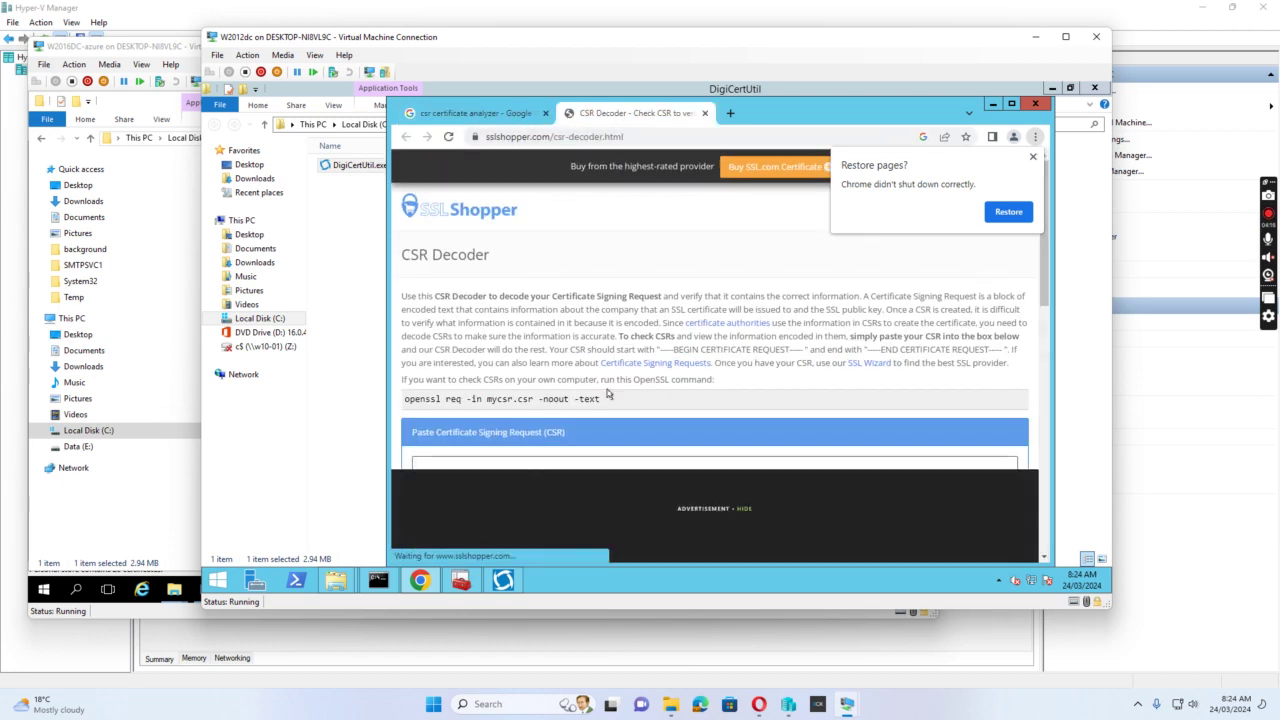
pyautogui.scroll(-2, 711, 256)
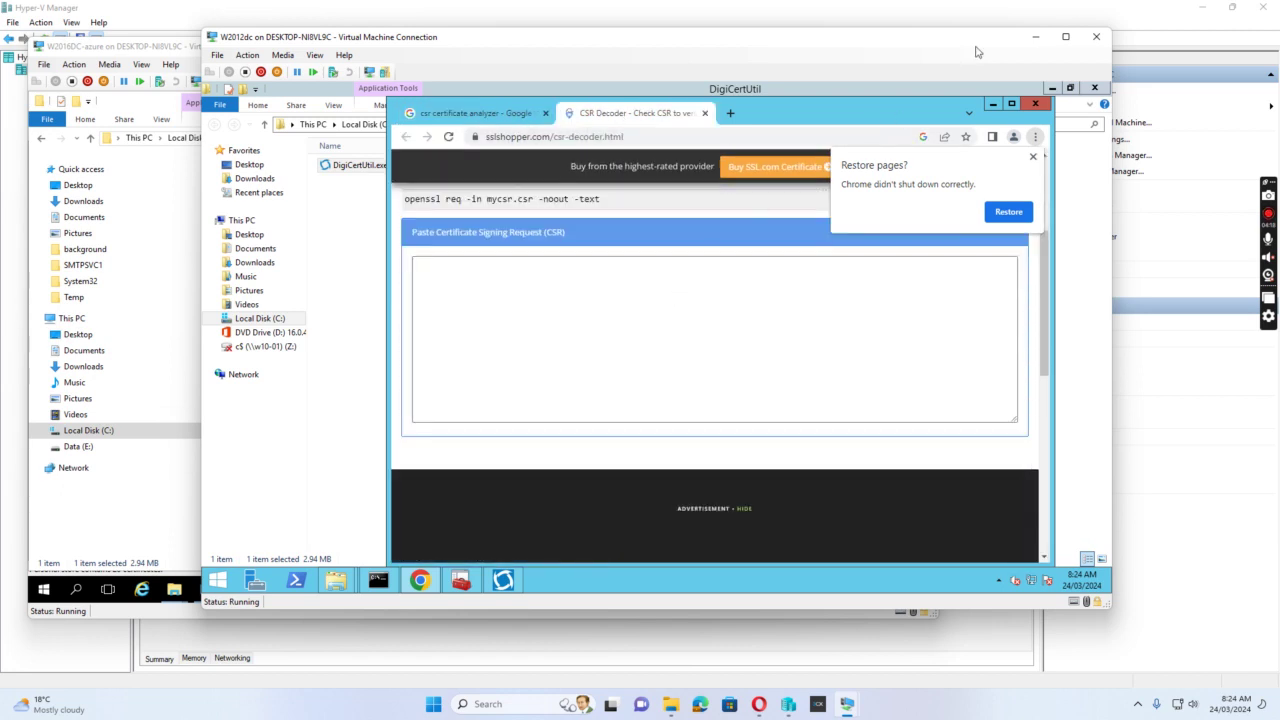
pyautogui.click(1066, 37)
pyautogui.scroll(-5, 670, 254)
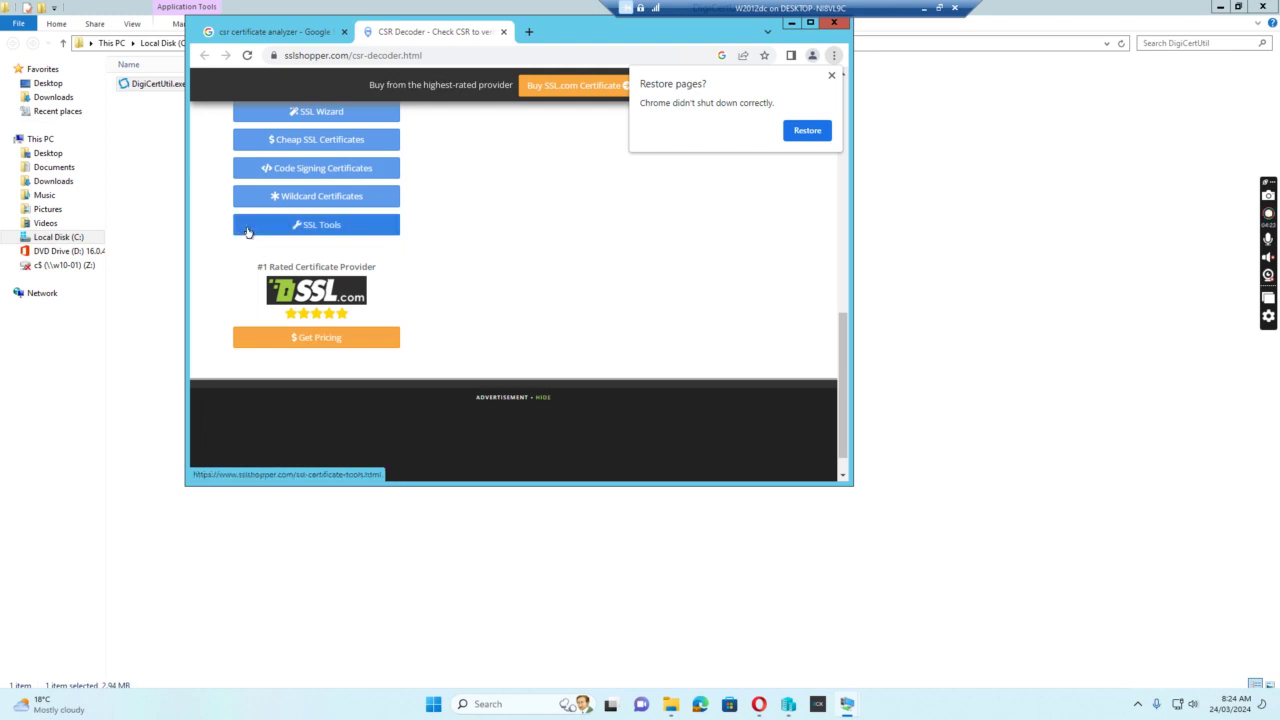
pyautogui.scroll(2, 251, 228)
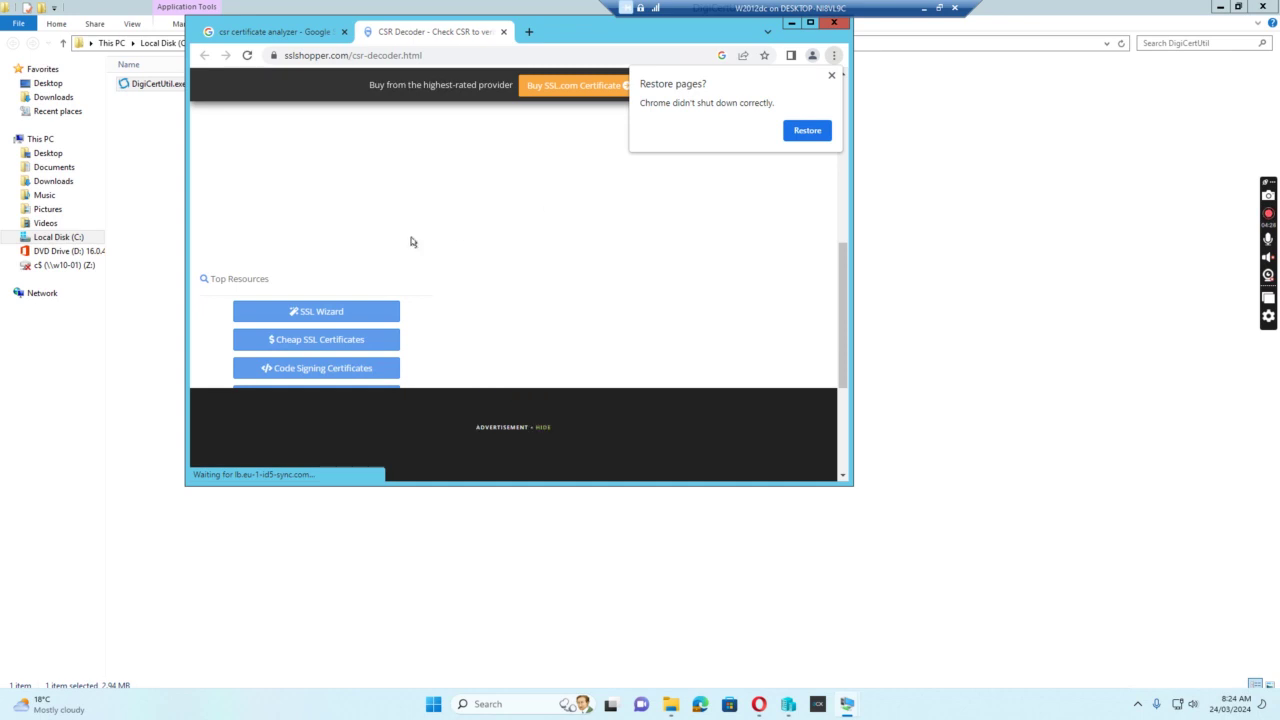
pyautogui.scroll(5, 449, 237)
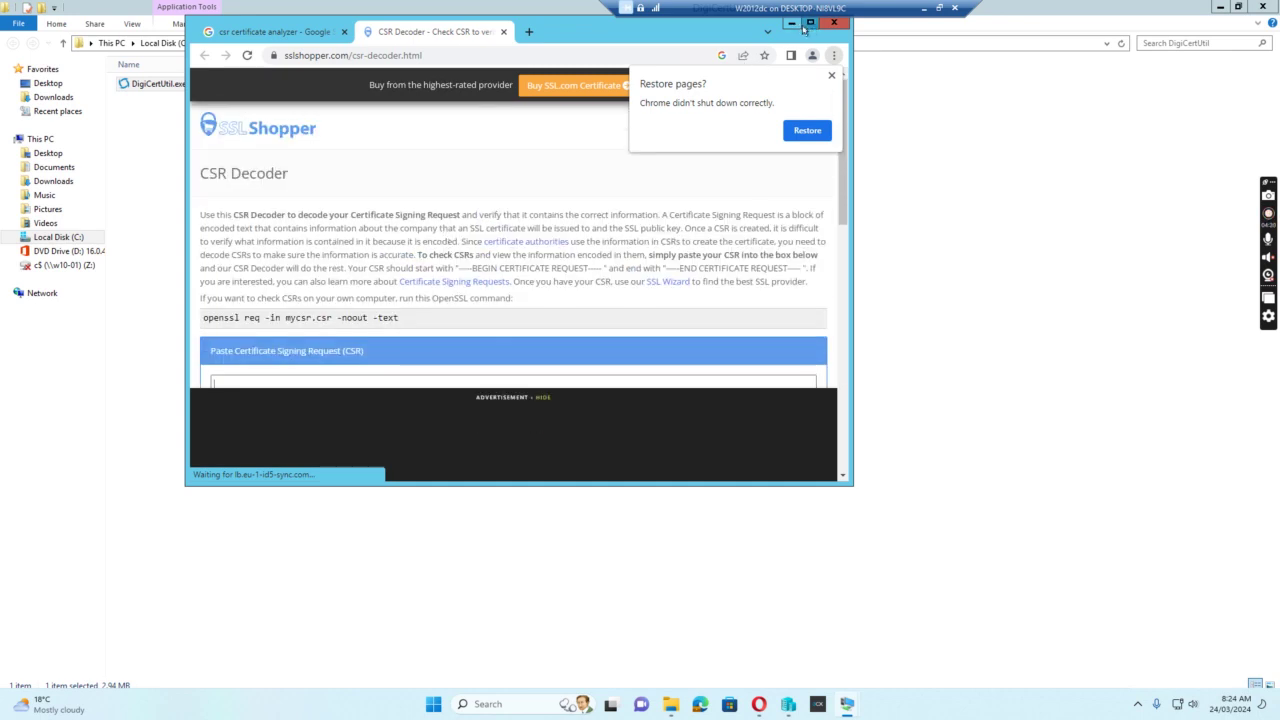
pyautogui.click(811, 24)
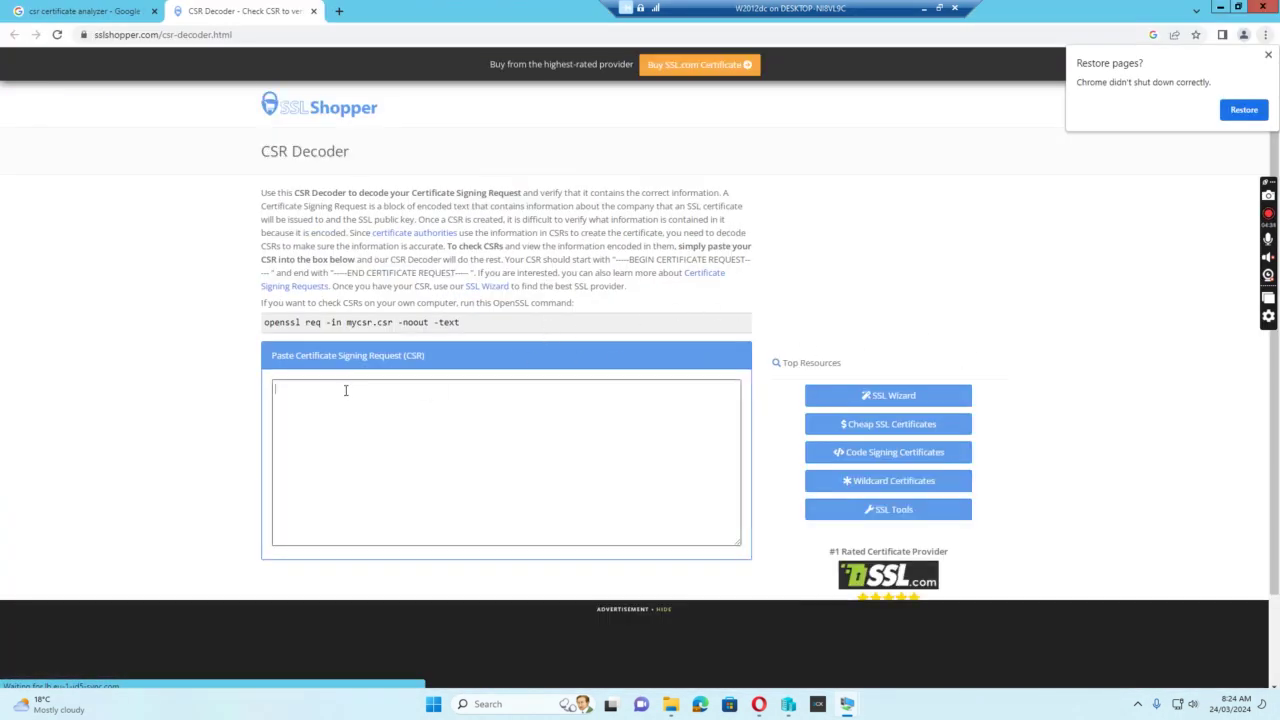
pyautogui.scroll(-2, 372, 403)
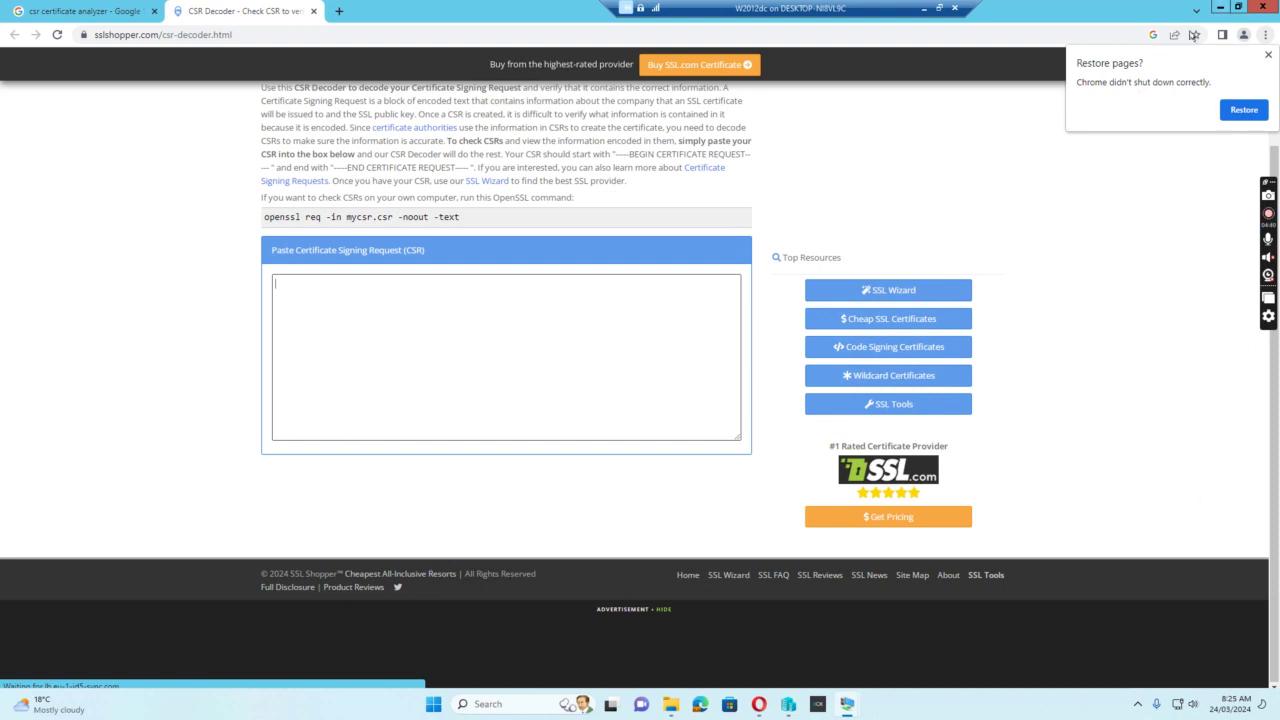
# Restore the virtual machine window, open www_ccq2020_com_au.txt from the Documents folder and copy the entire certificate request text
pyautogui.click(939, 8)
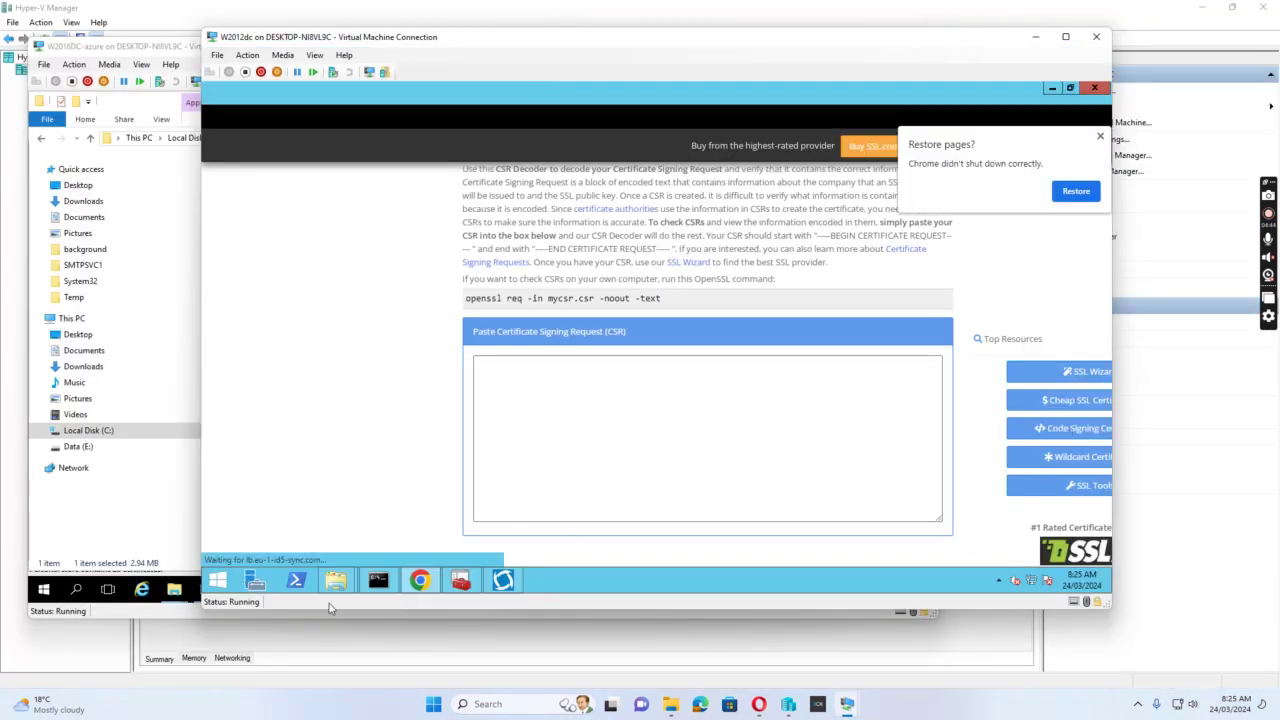
pyautogui.moveTo(331, 585)
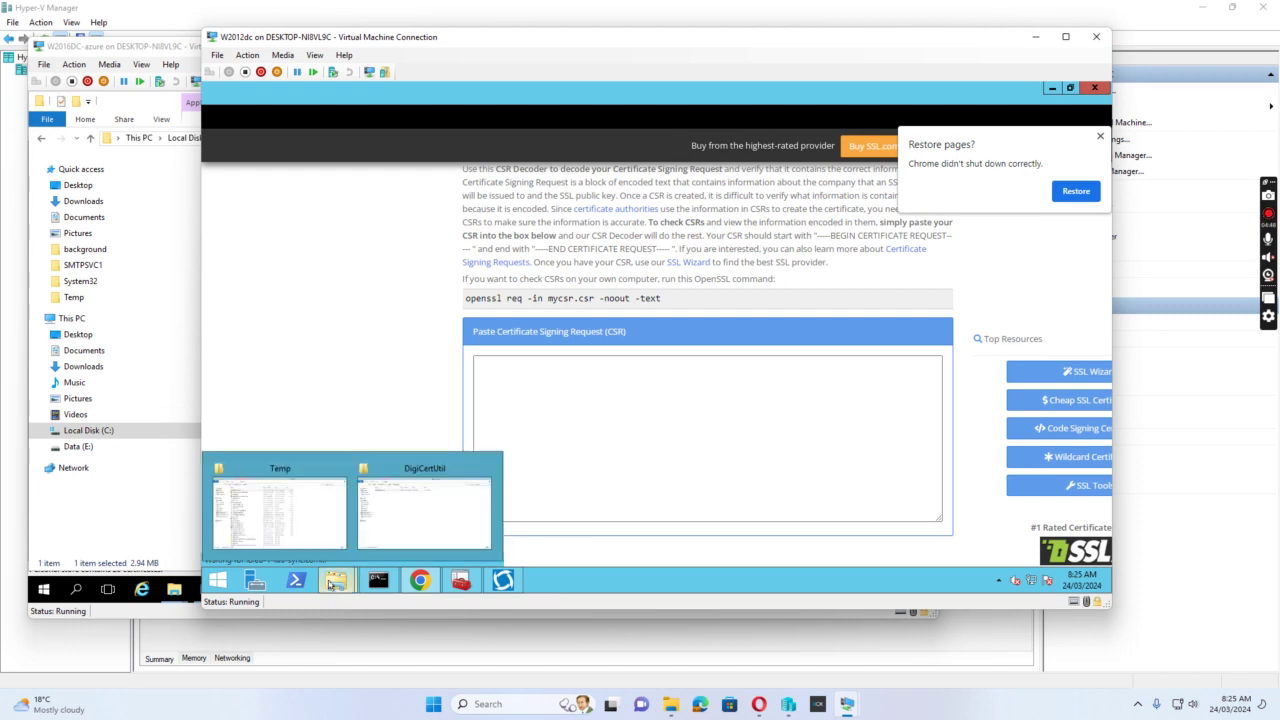
pyautogui.click(265, 475)
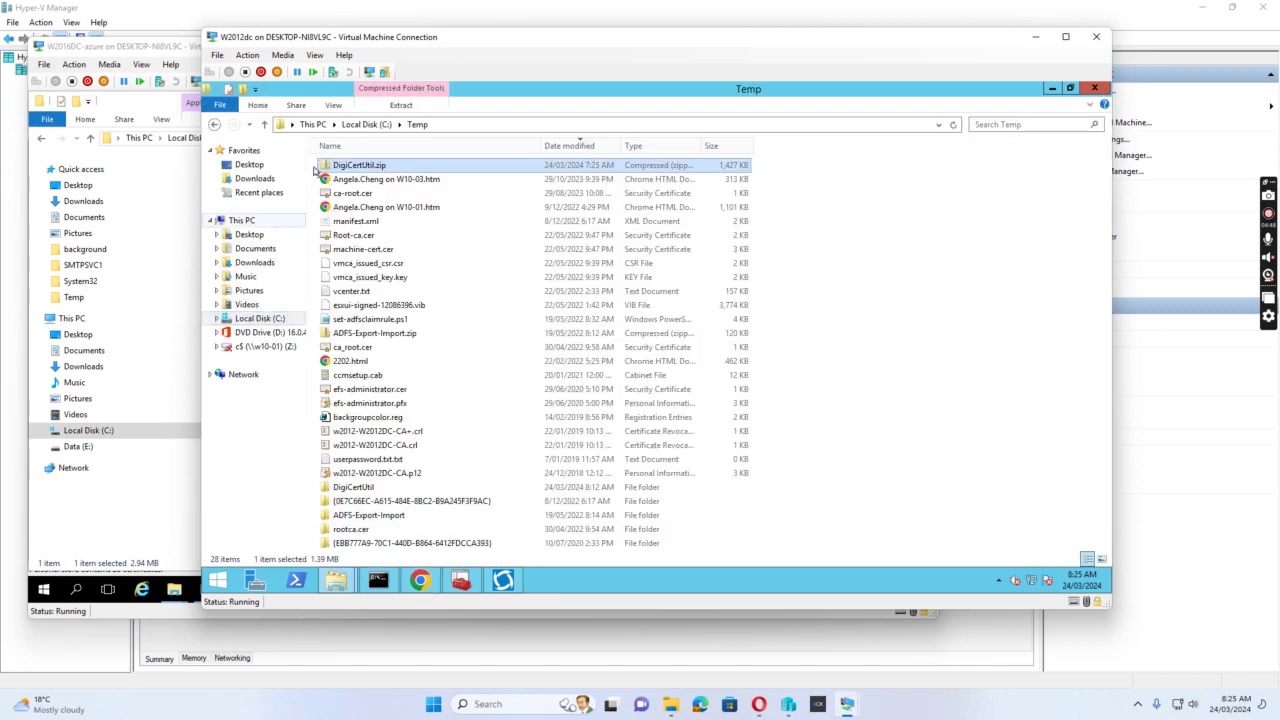
pyautogui.click(256, 250)
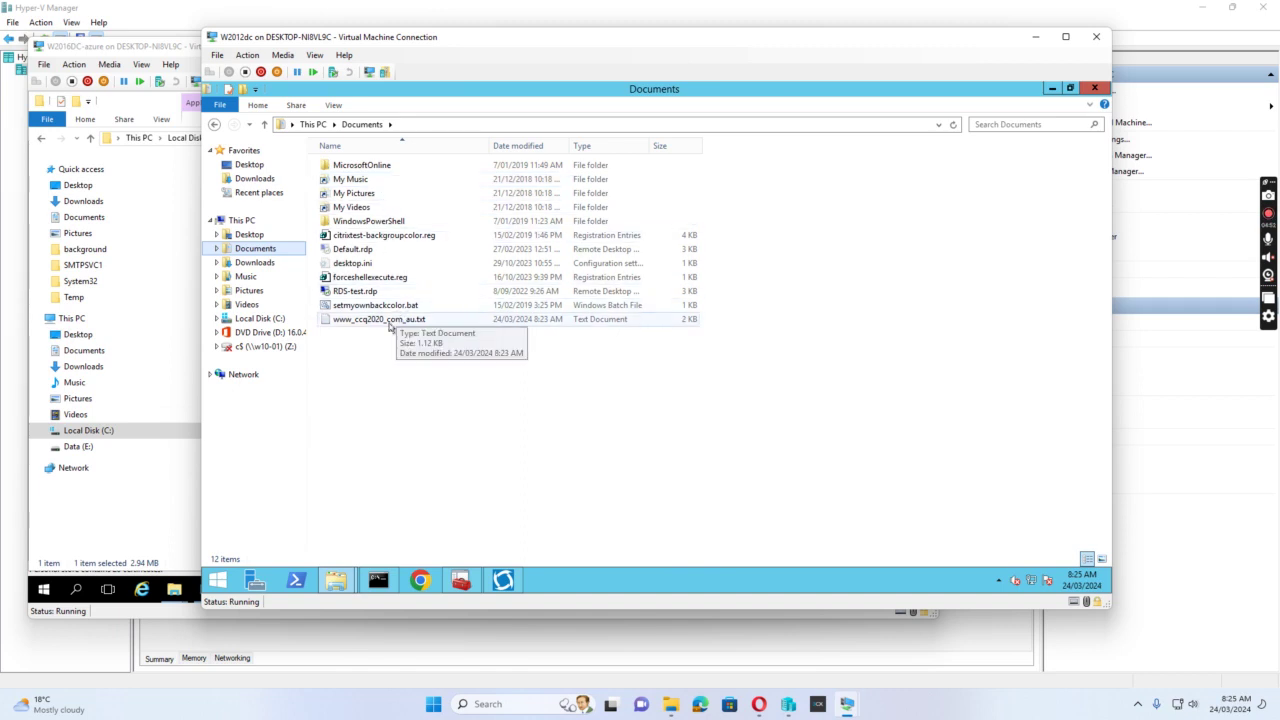
pyautogui.doubleClick(390, 320)
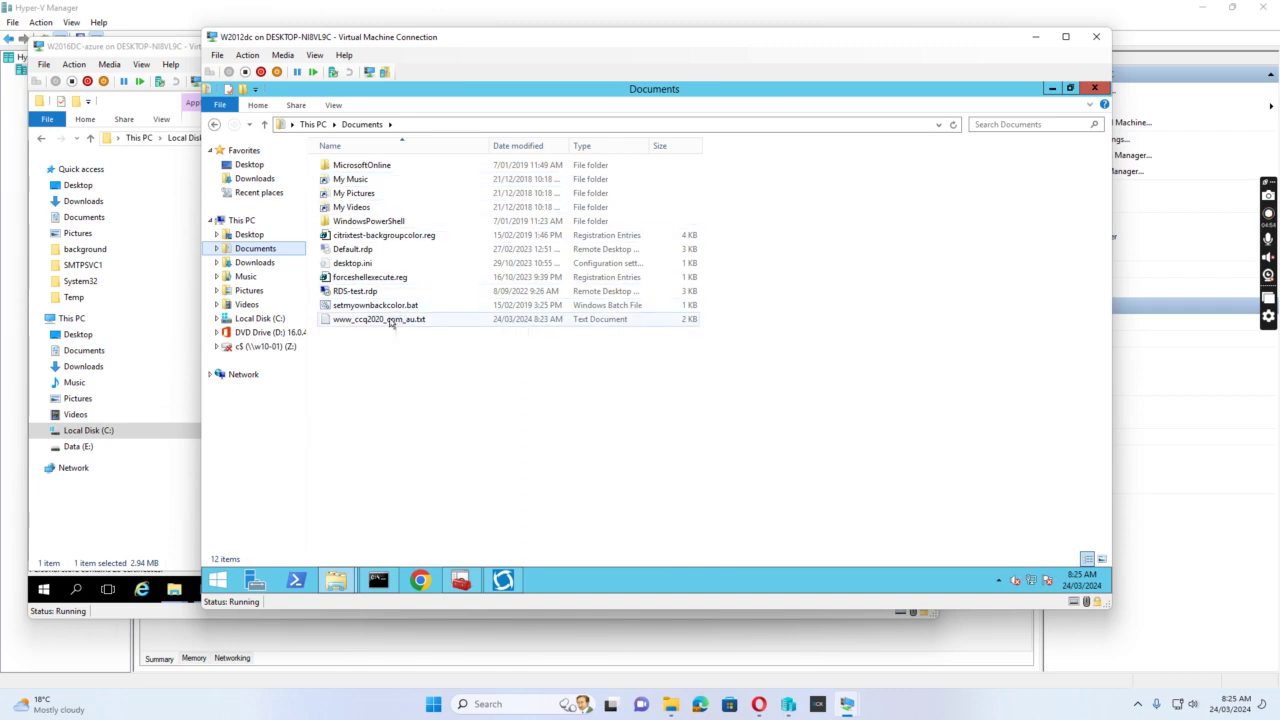
pyautogui.moveTo(313, 240); pyautogui.dragTo(544, 461)
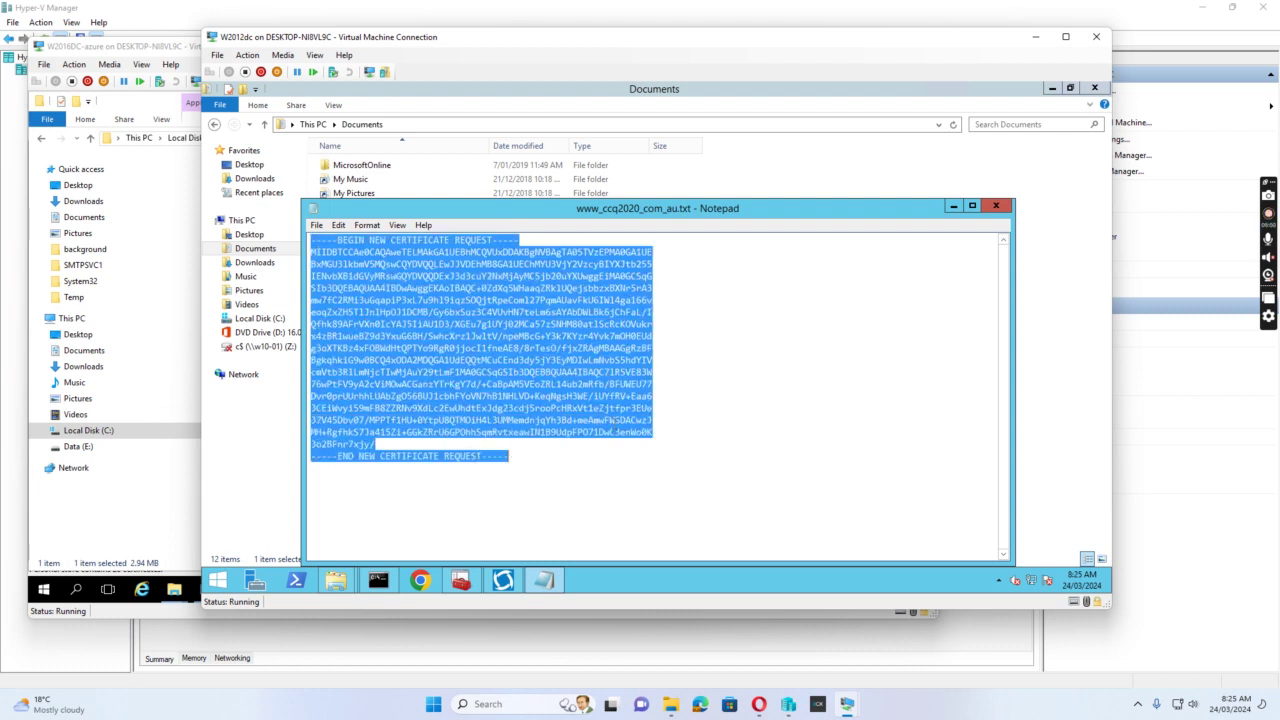
# Switch to Chrome with the virtual machine in full screen, search again for "csr certificate analyzer" and open SSL Shopper's CSR Decoder
pyautogui.click(421, 579)
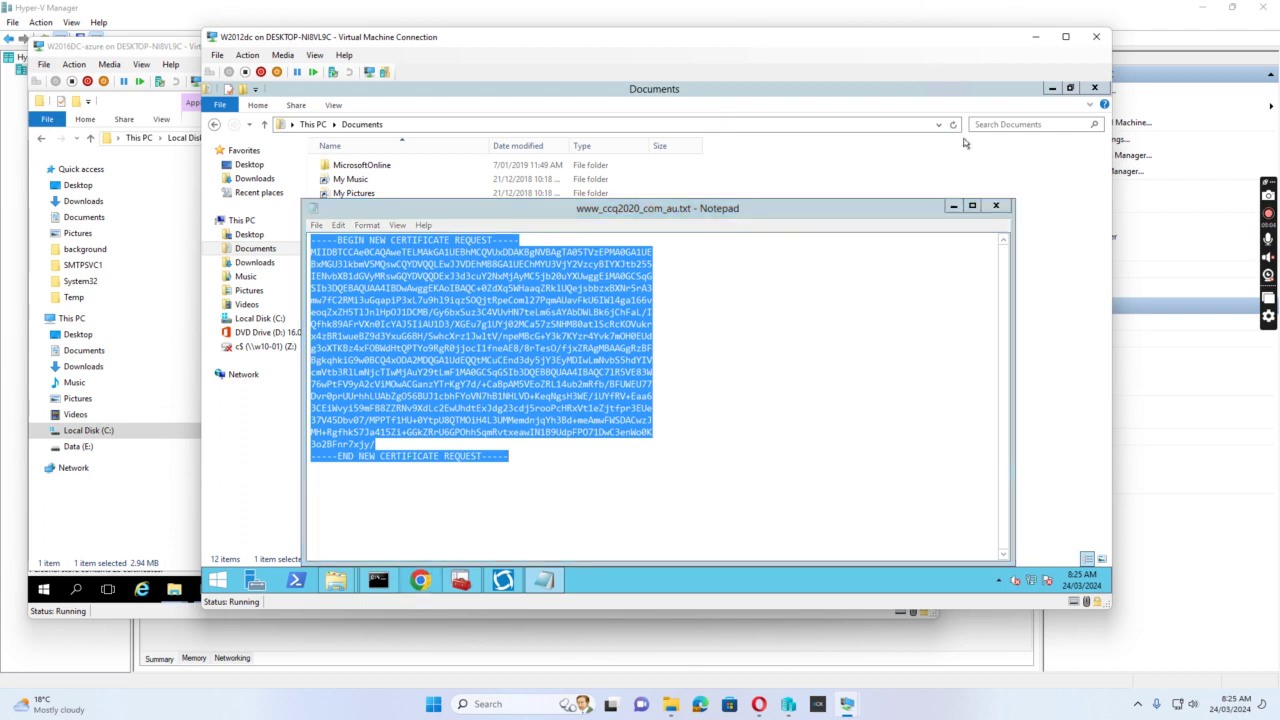
pyautogui.click(1066, 37)
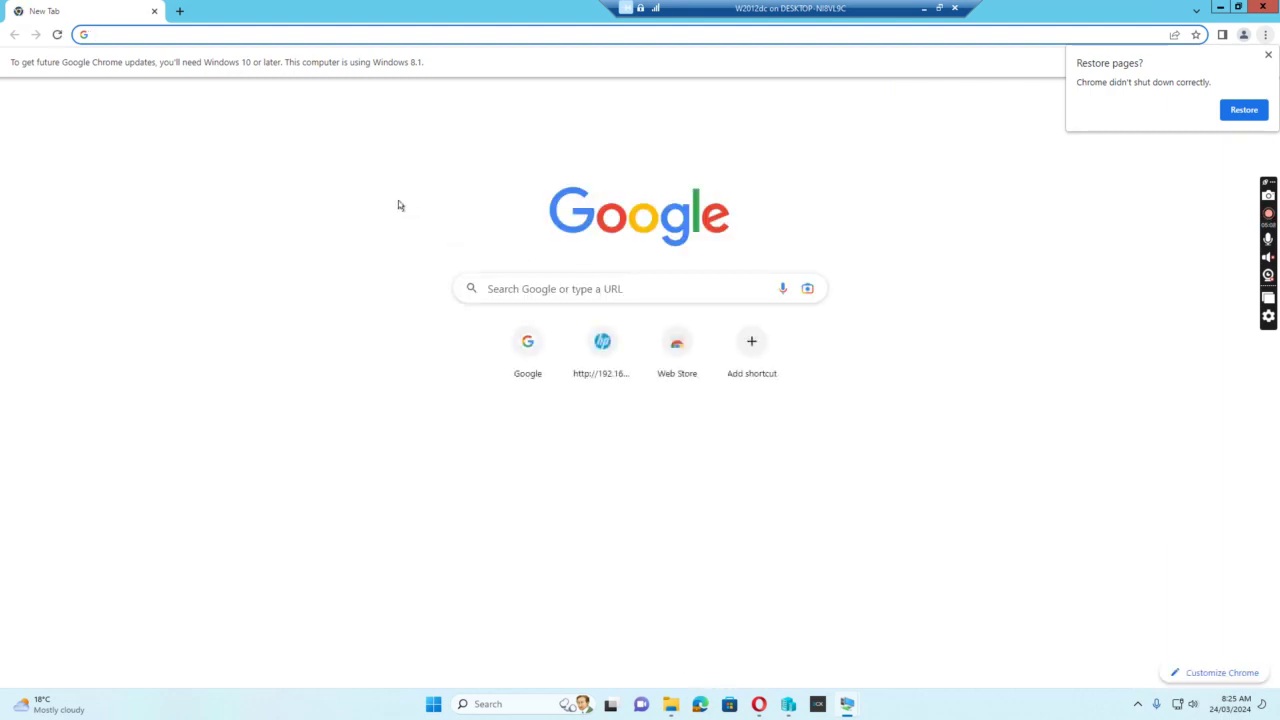
pyautogui.moveTo(759, 710)
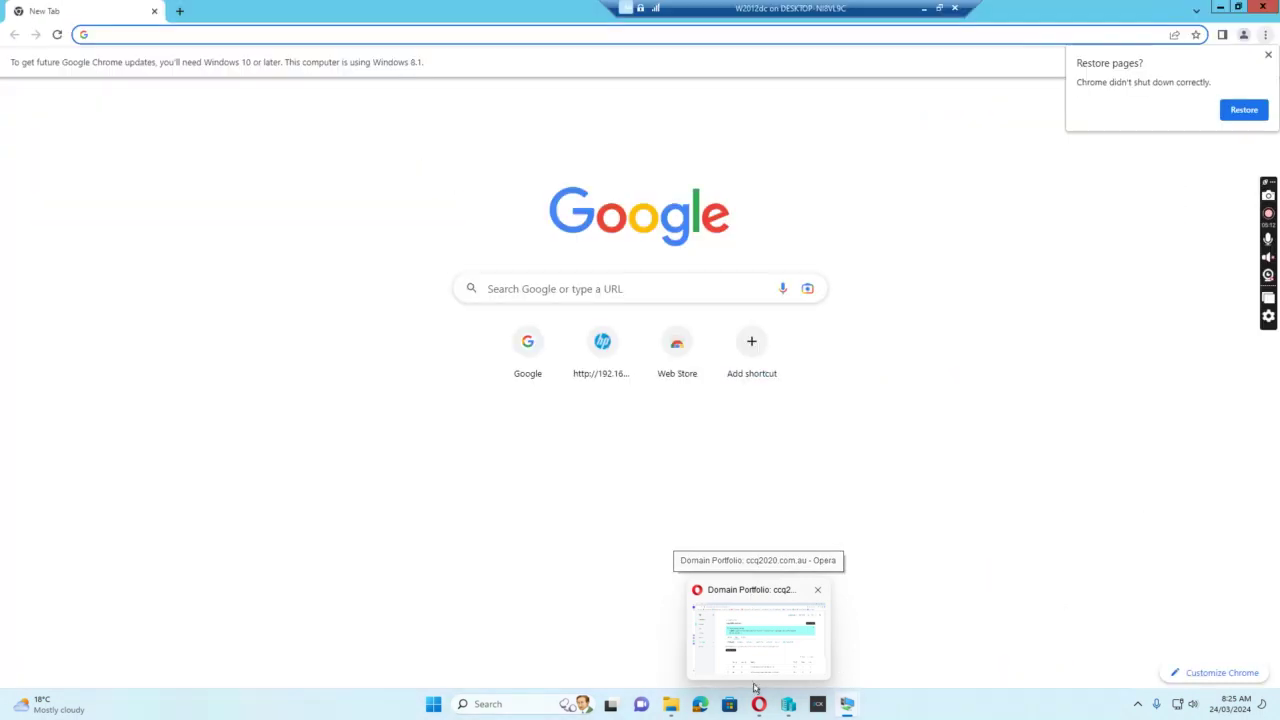
pyautogui.click(894, 129)
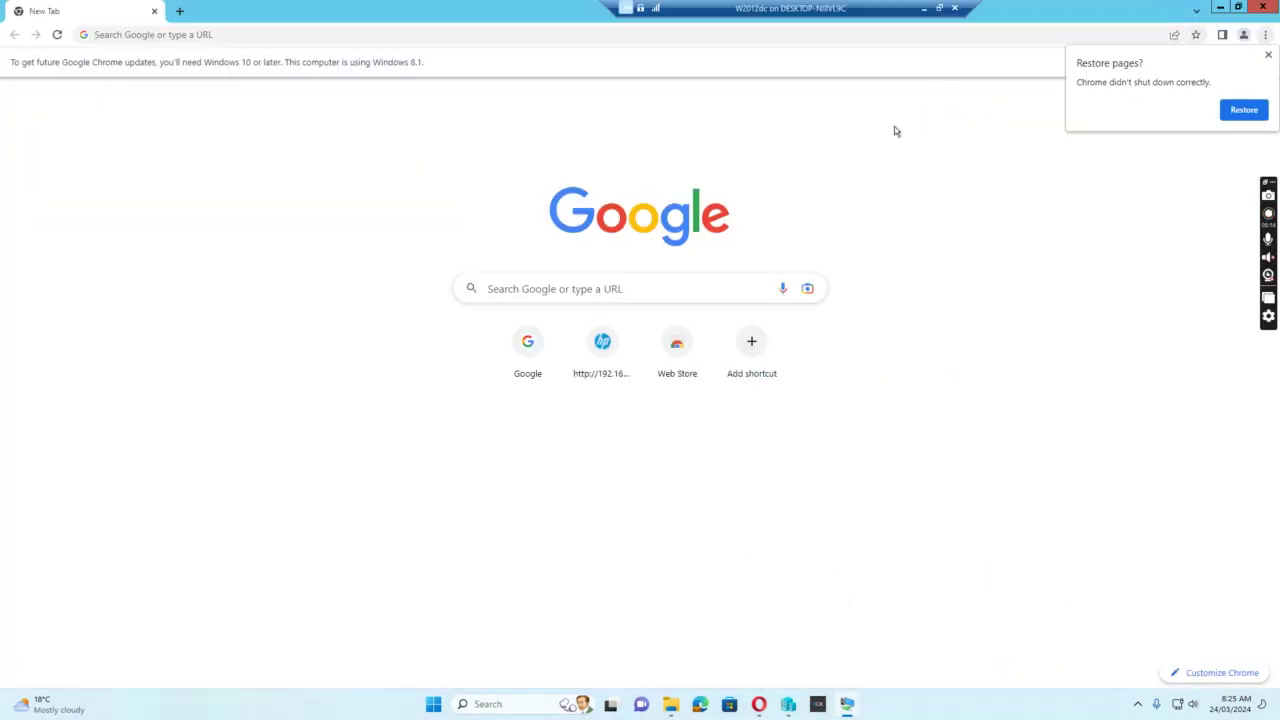
pyautogui.click(602, 40)
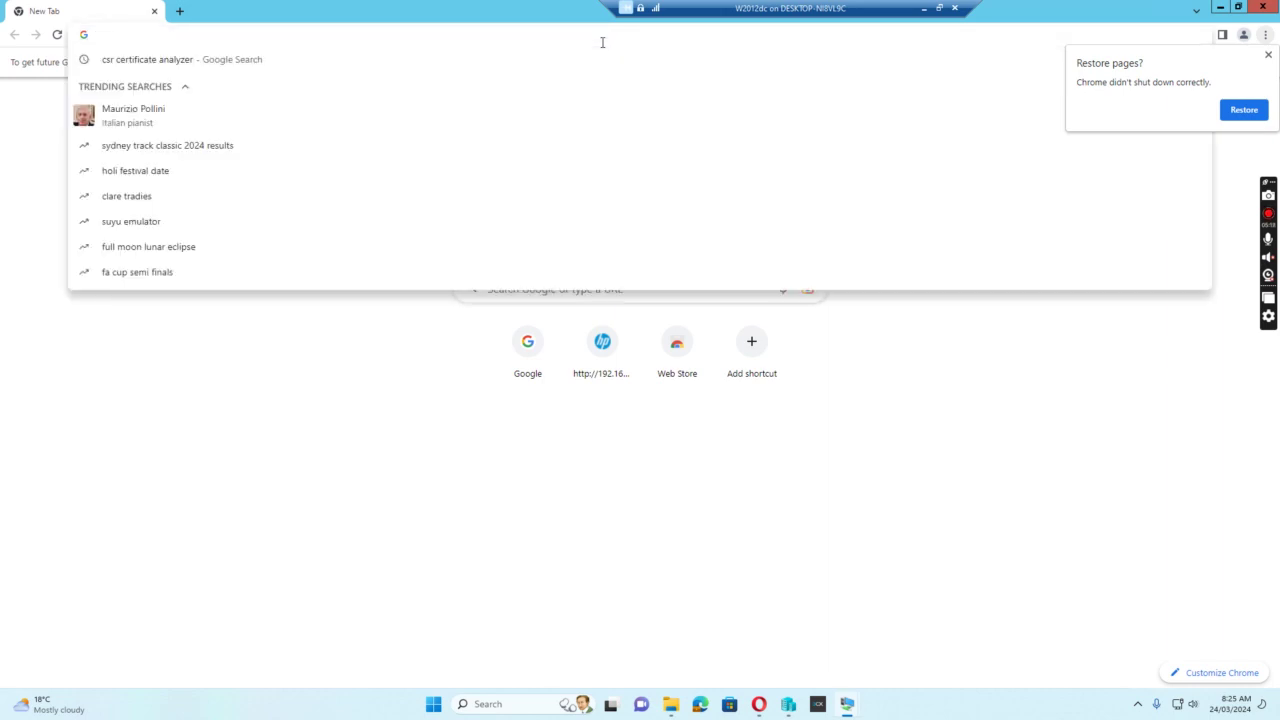
pyautogui.write('cs')
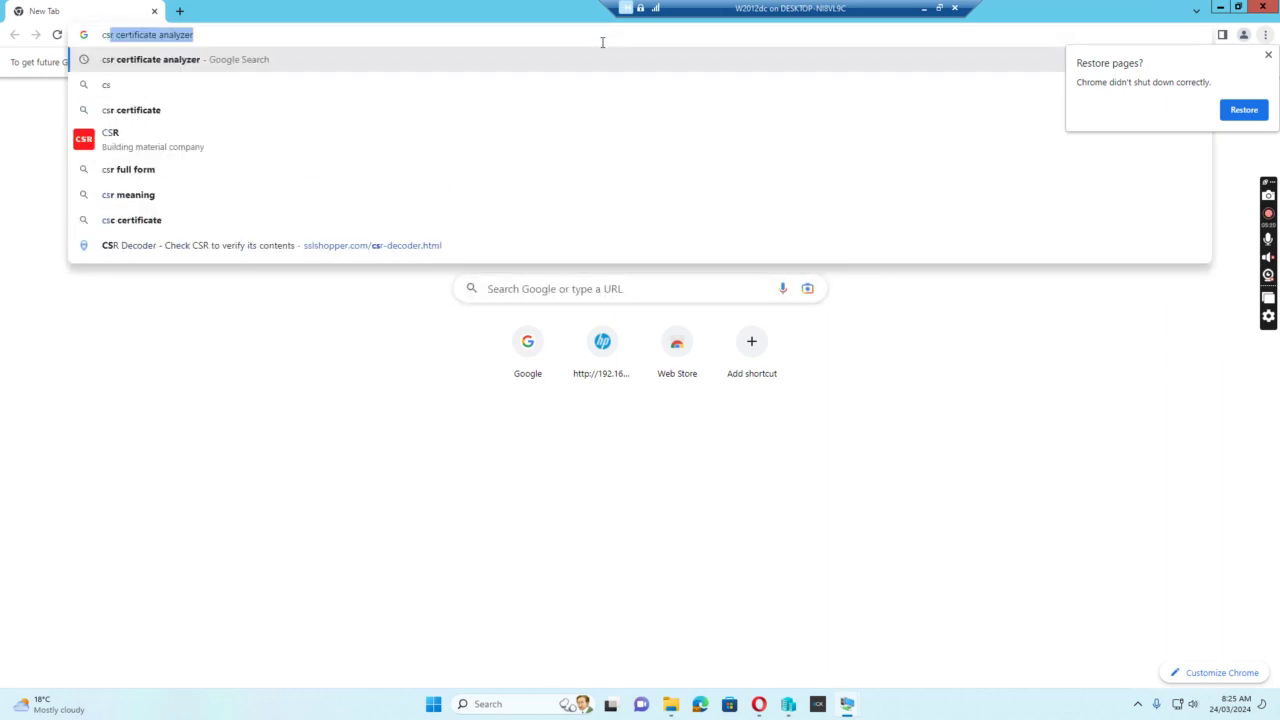
pyautogui.write('r')
pyautogui.press('Return')
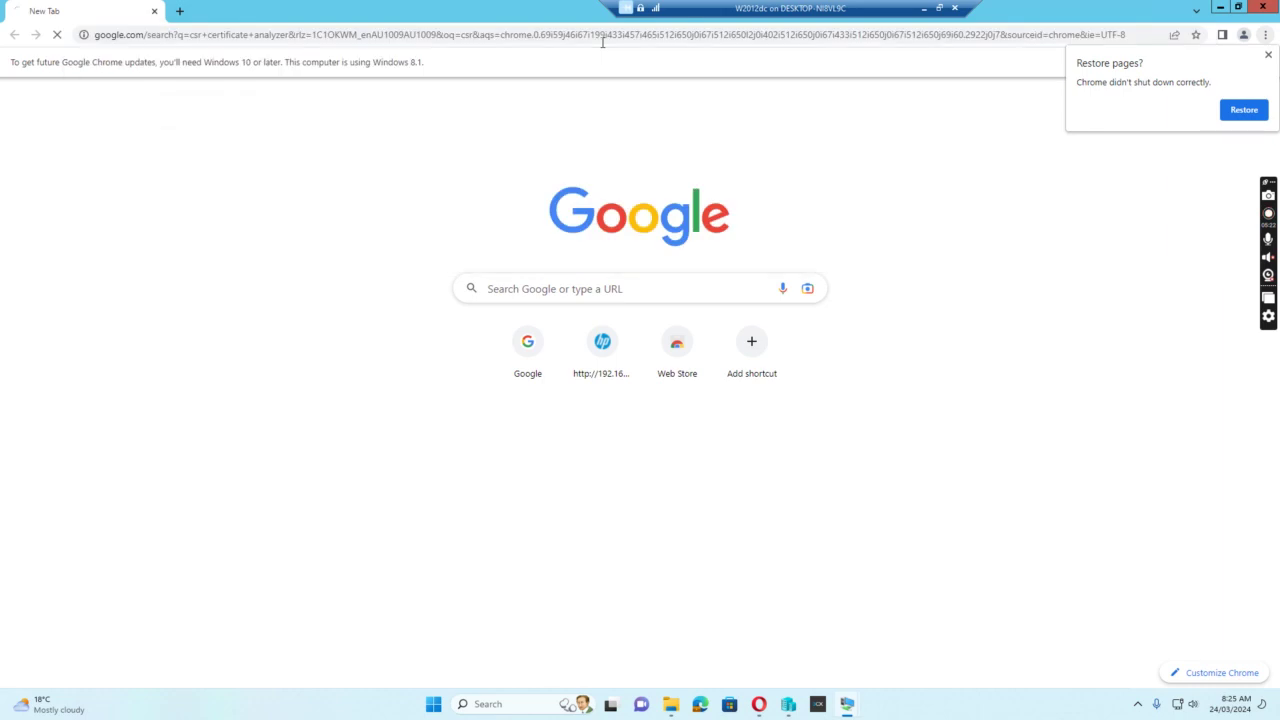
pyautogui.click(232, 249)
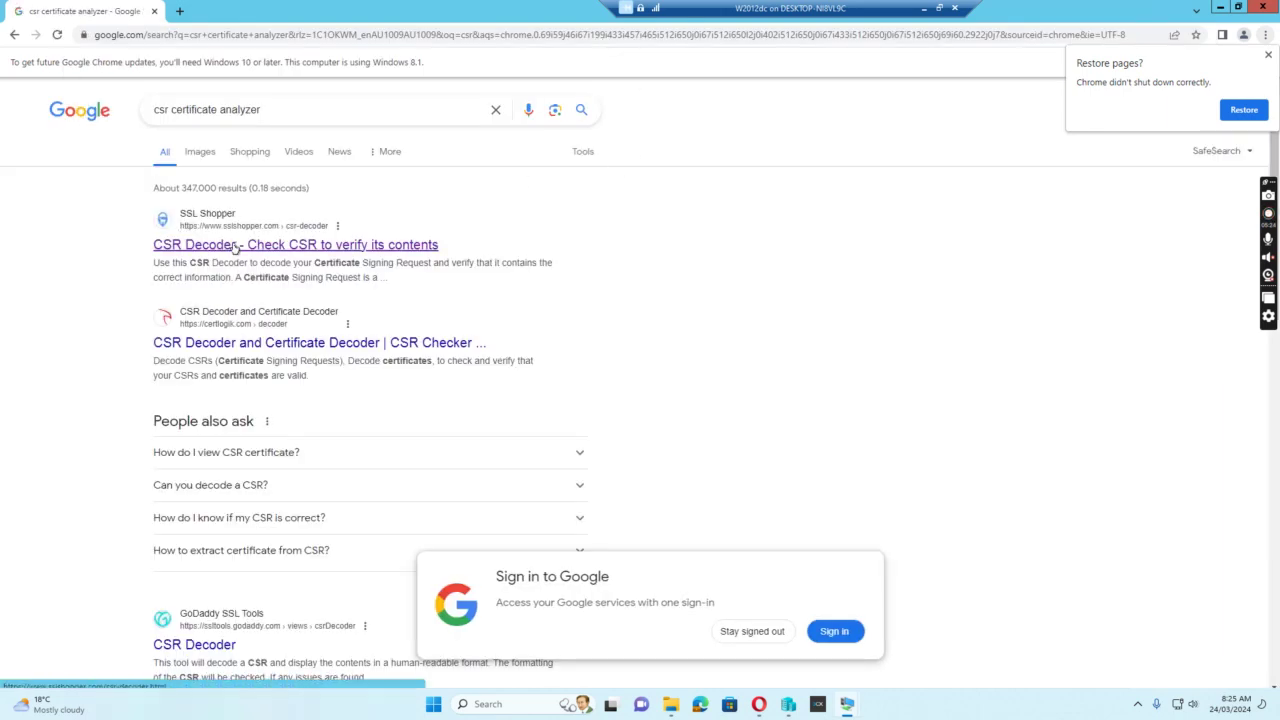
# Paste the copied certificate request into the CSR Decoder and review the decoded CSR information, highlighting the key size
pyautogui.click(320, 425)
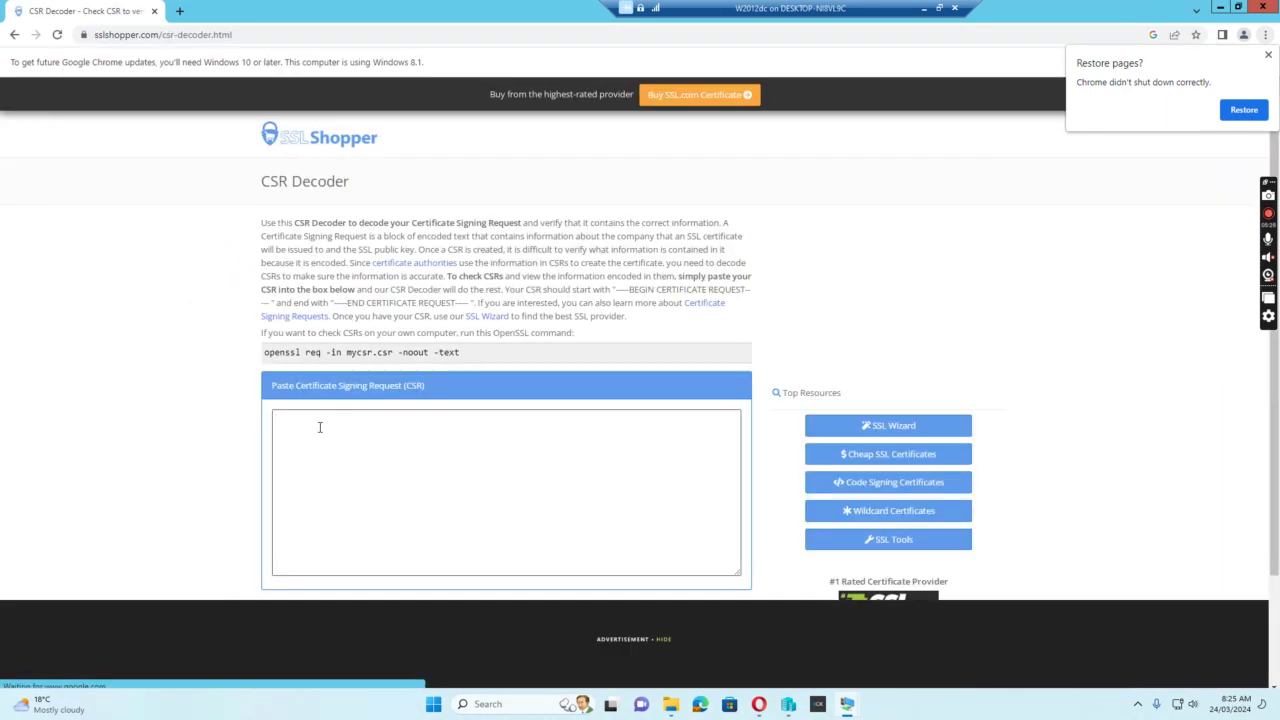
pyautogui.hotkey('ctrl', 'v')
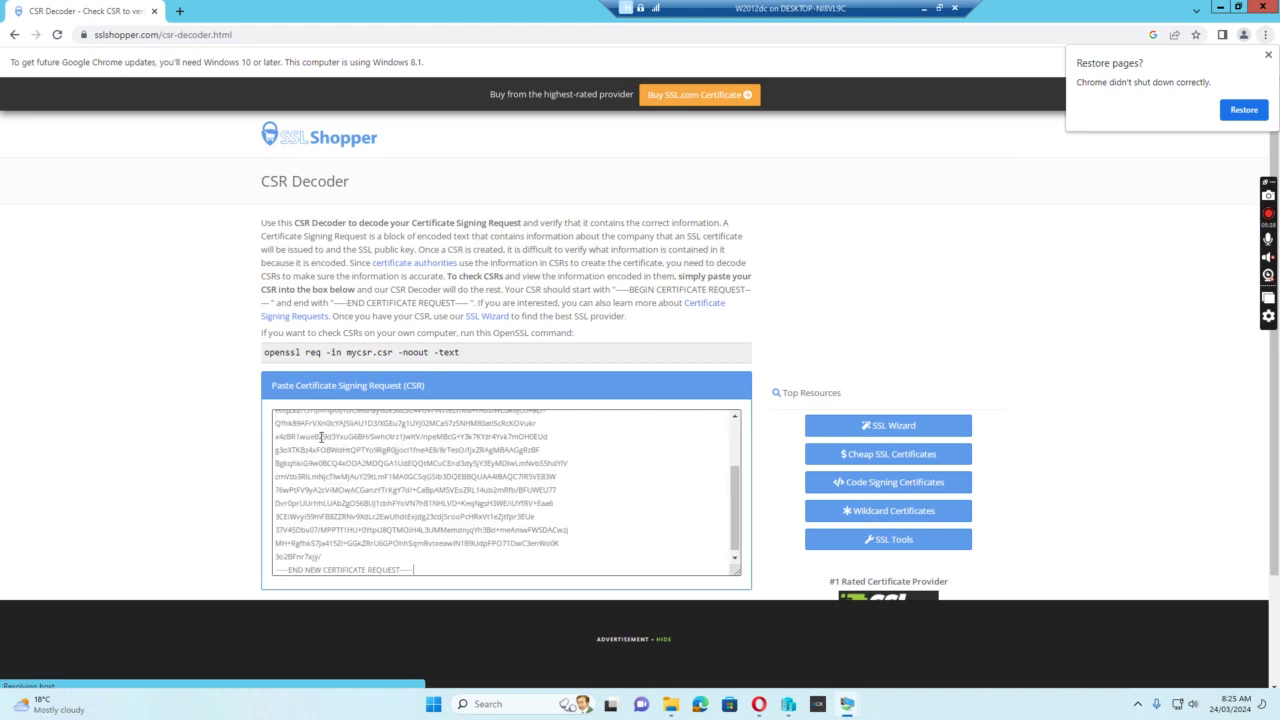
pyautogui.scroll(-2, 900, 380)
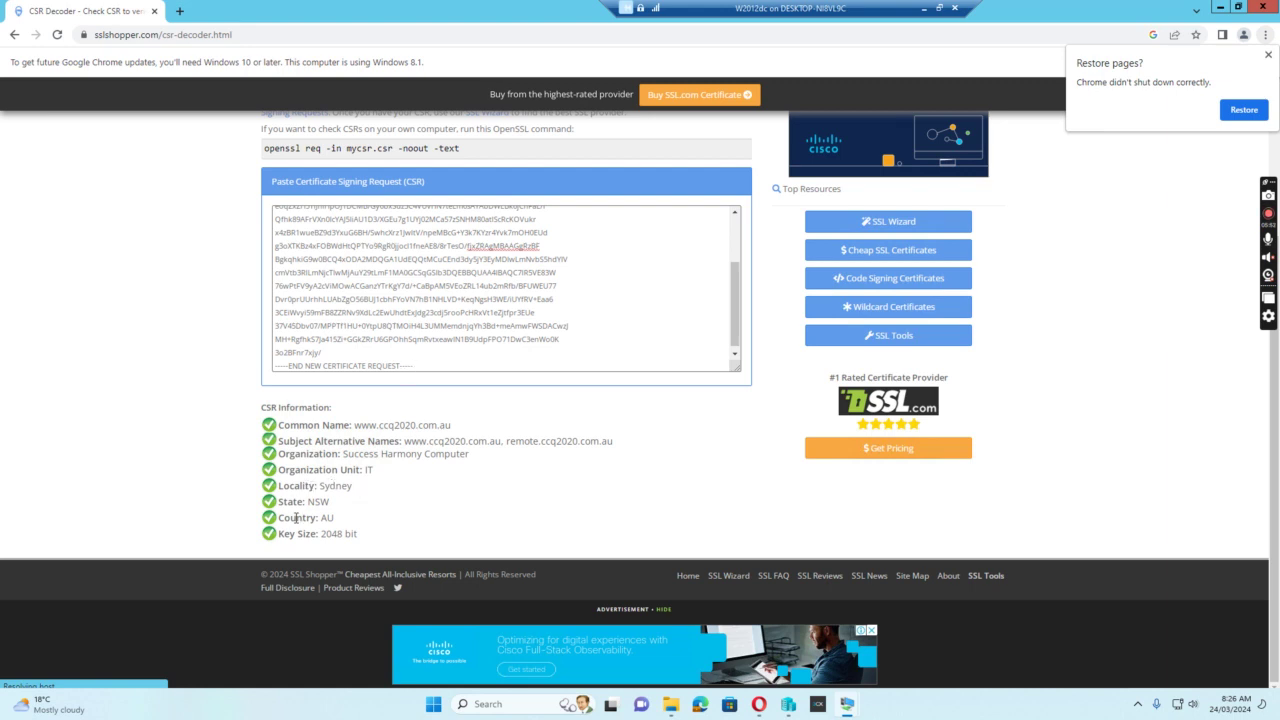
pyautogui.moveTo(278, 535); pyautogui.dragTo(355, 535)
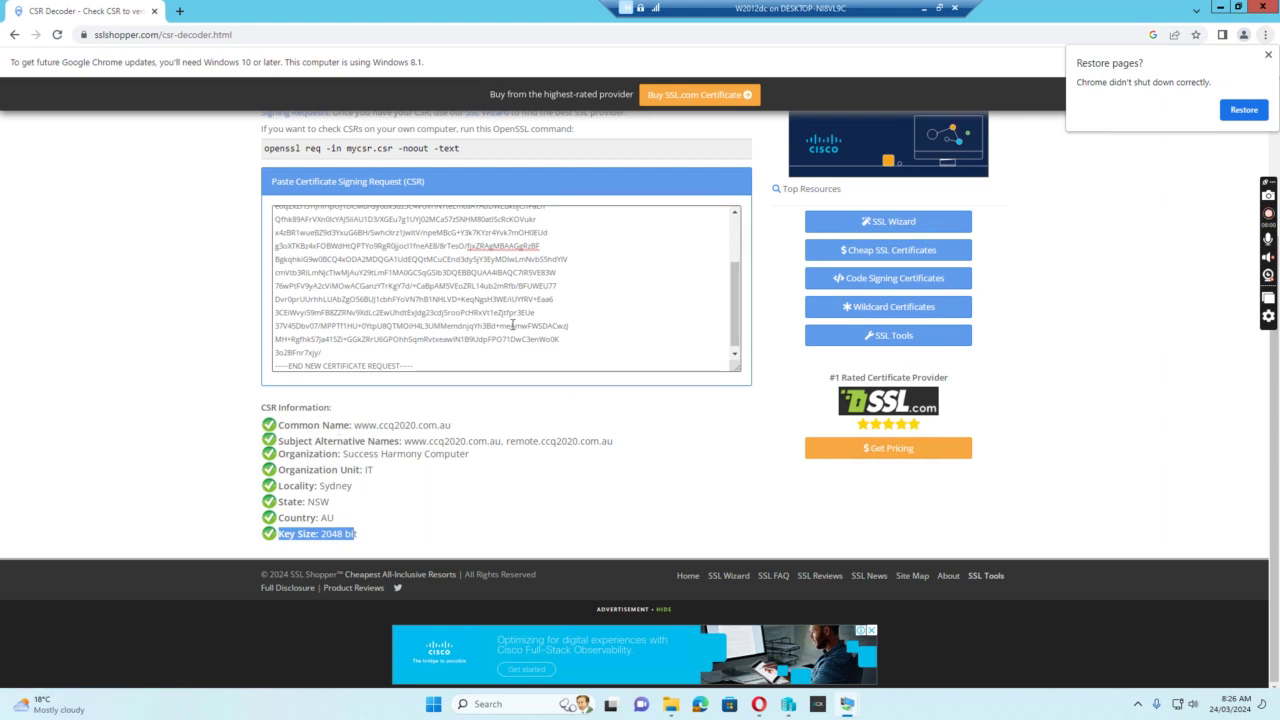
pyautogui.scroll(5, 462, 290)
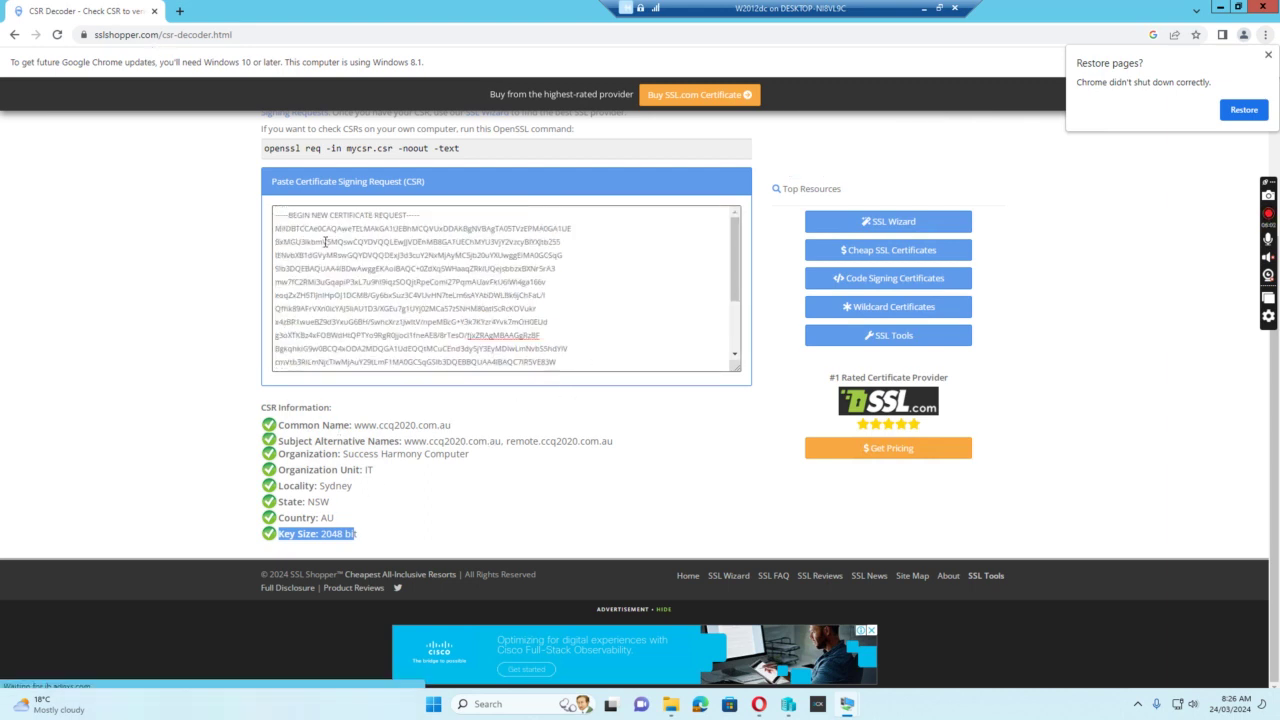
pyautogui.rightClick(12, 34)
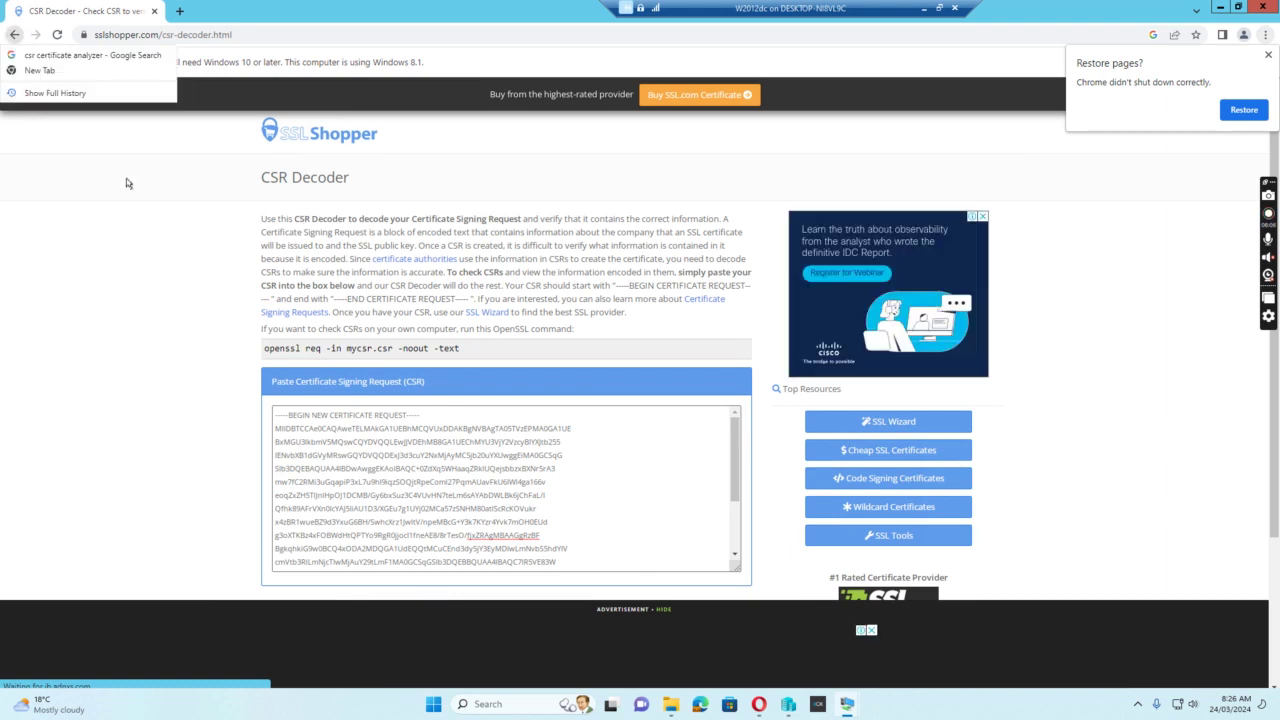
pyautogui.click(13, 35)
pyautogui.click(13, 35)
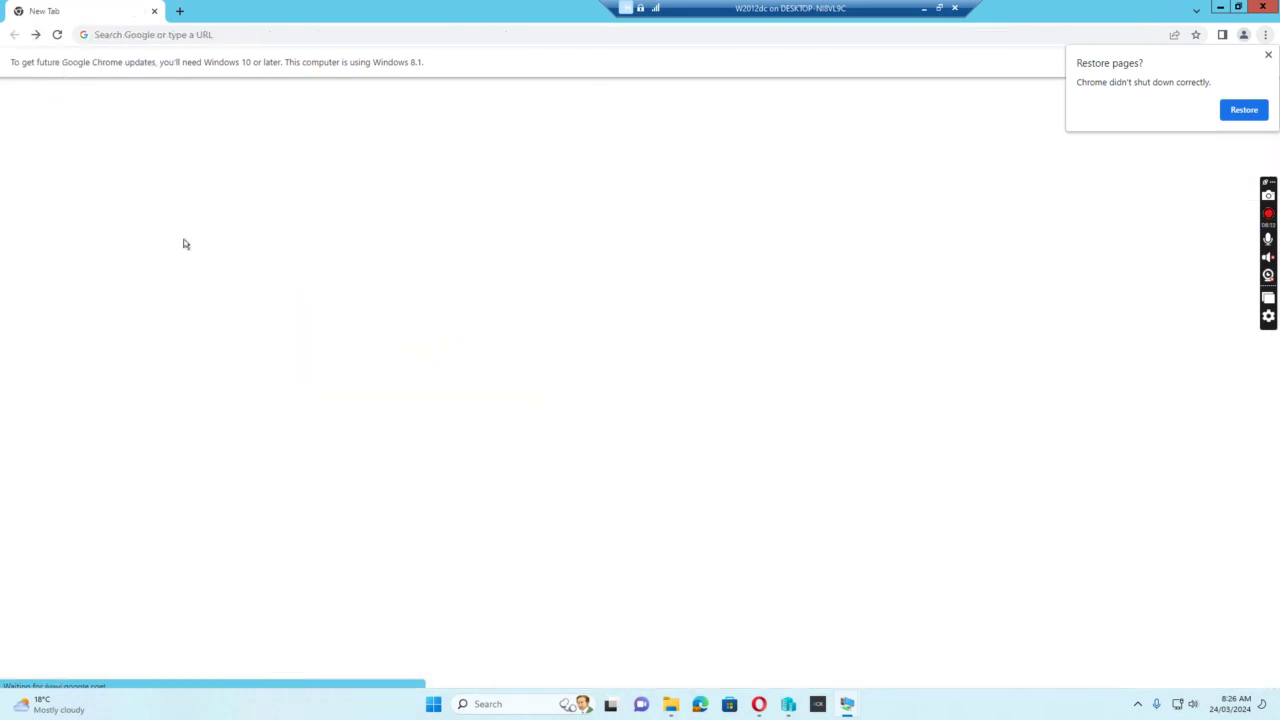
pyautogui.click(37, 35)
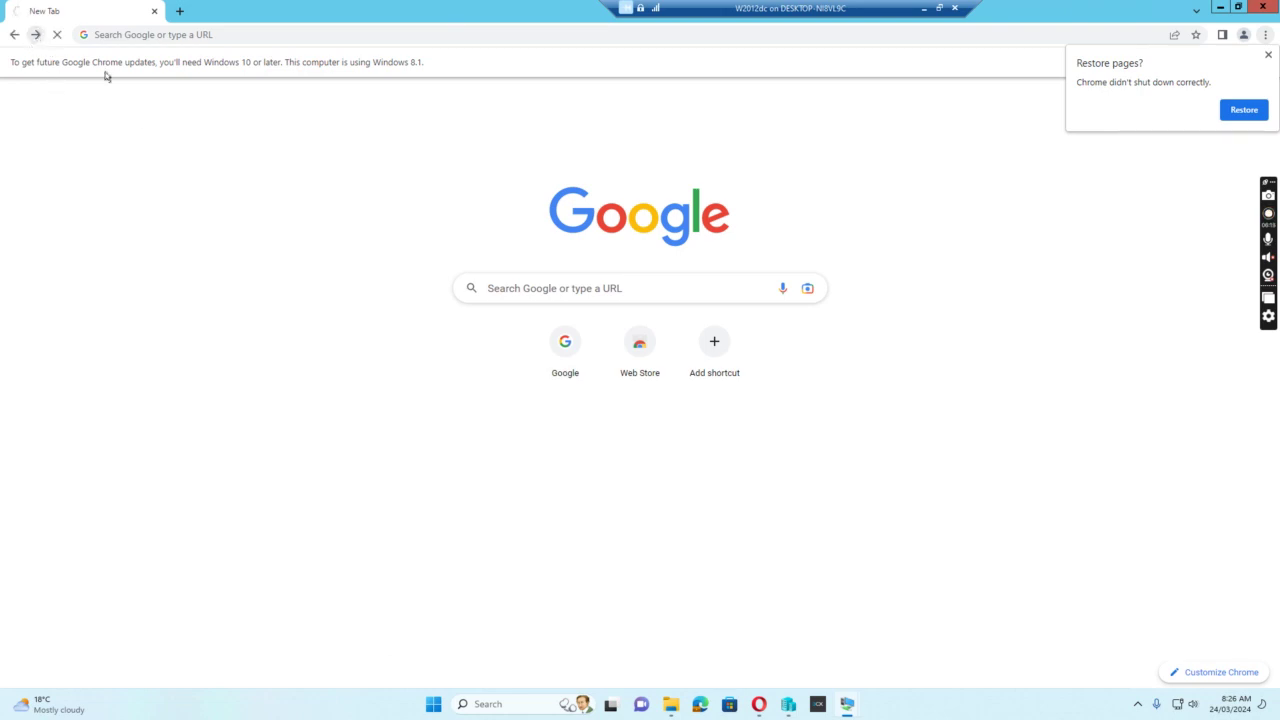
pyautogui.click(36, 35)
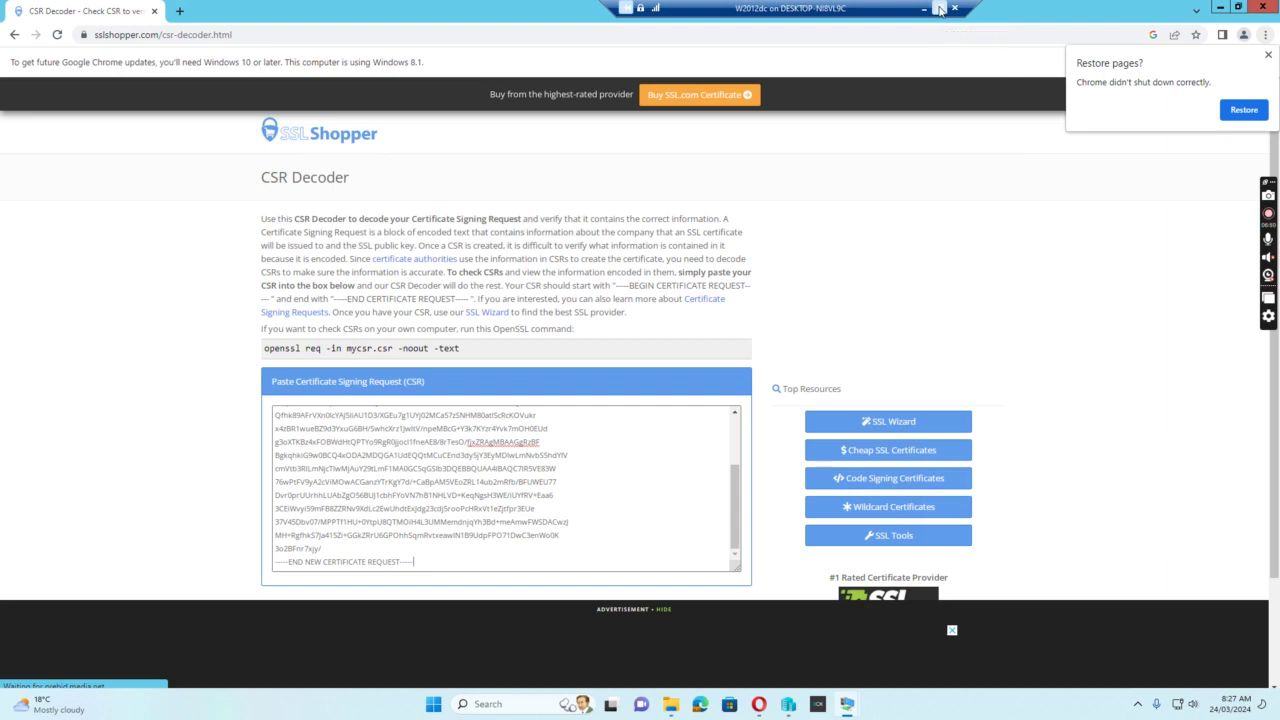
# Restore the virtual machine window, return to the certificate analyzer search results, and switch to Opera to view GoDaddy's DNS records for ccq2020.com.au
pyautogui.click(940, 9)
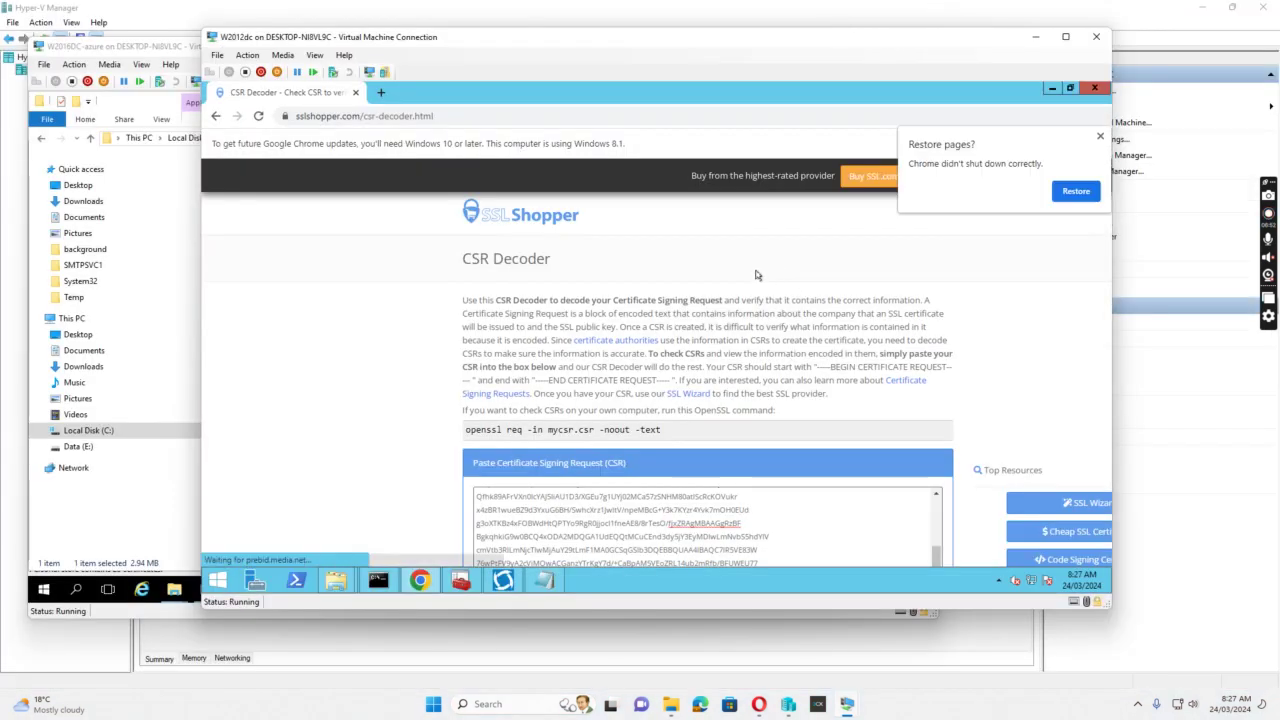
pyautogui.hotkey('alt', 'Left')
pyautogui.moveTo(759, 704)
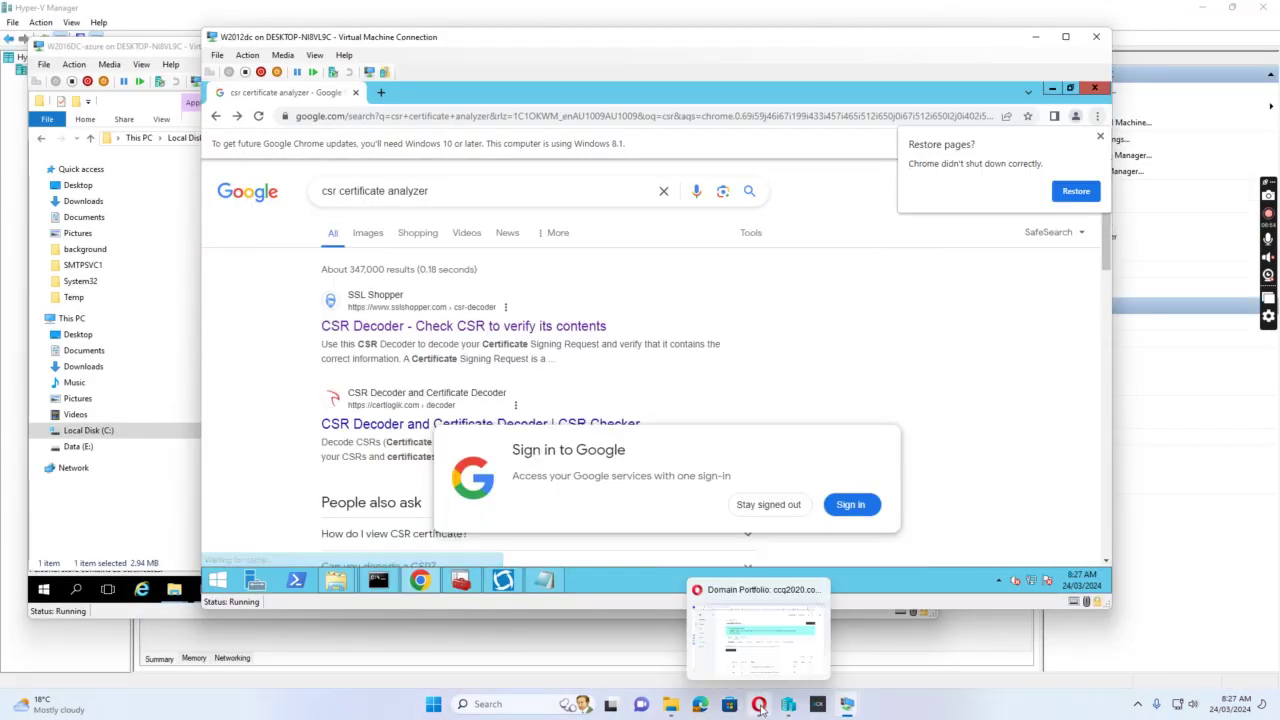
pyautogui.click(746, 600)
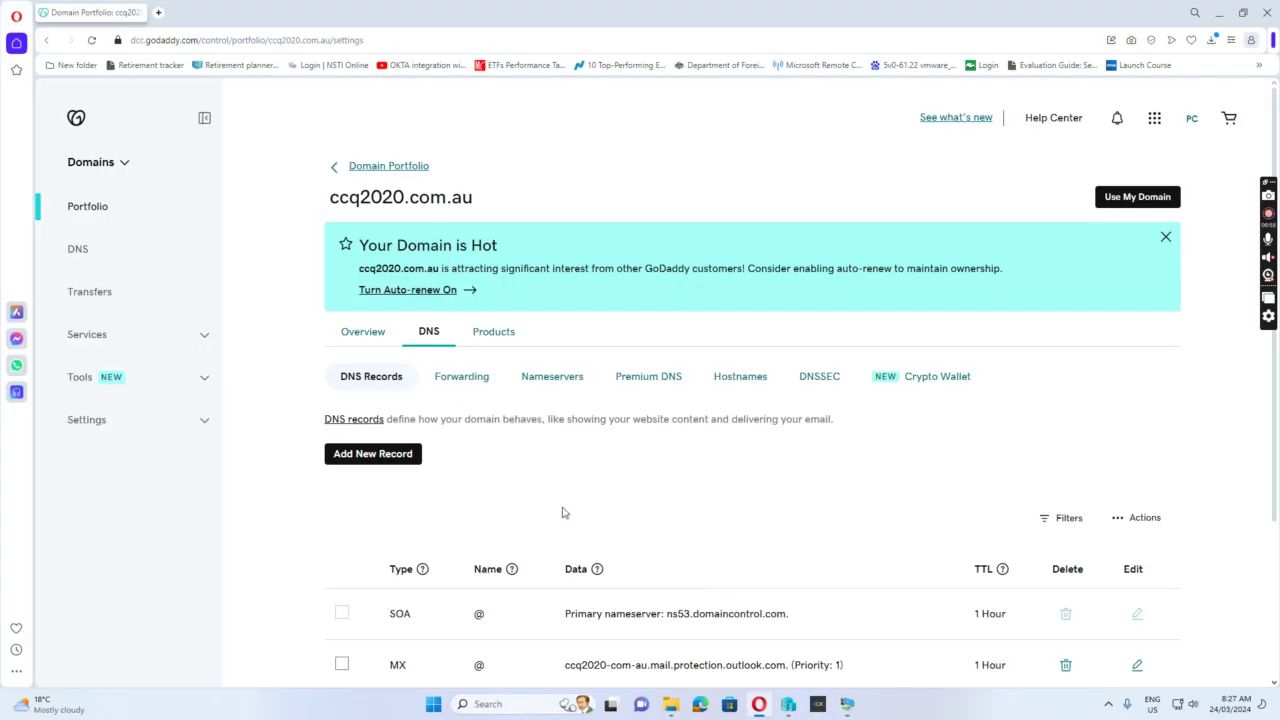
pyautogui.scroll(-3, 729, 464)
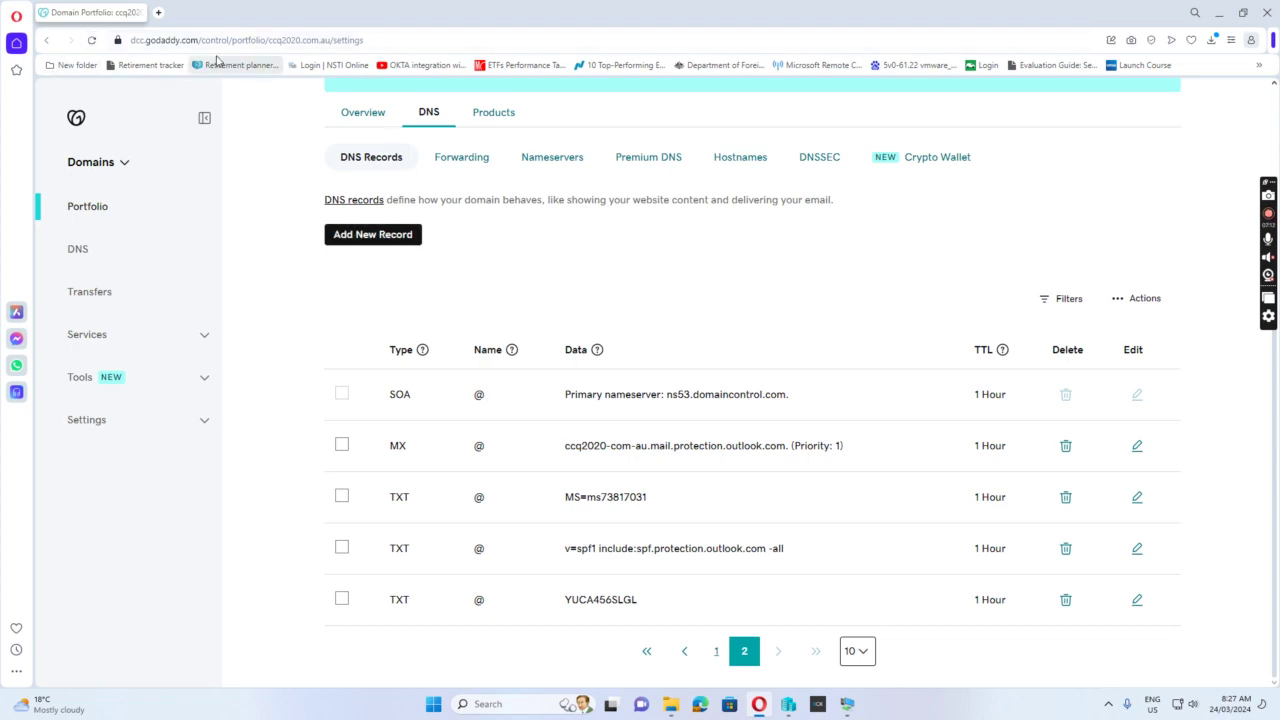
# Start a new DNS record for ccq2020.com.au with type TXT and name @
pyautogui.click(386, 242)
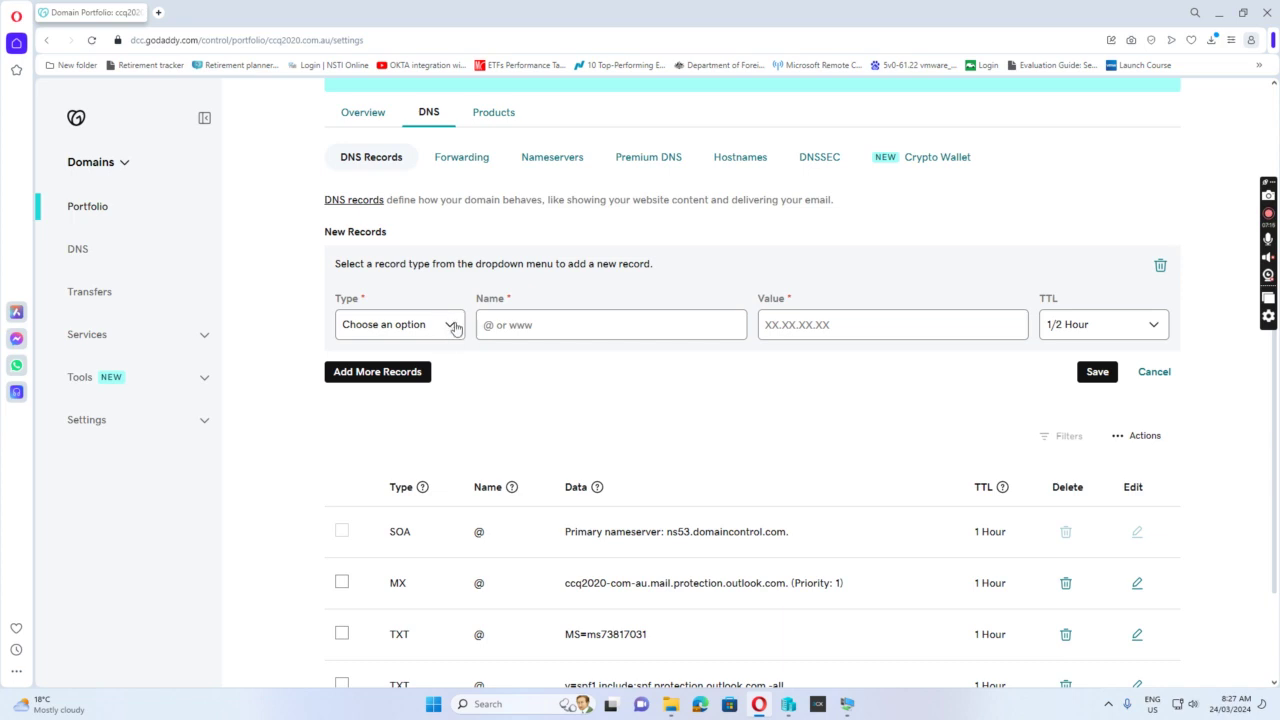
pyautogui.click(450, 326)
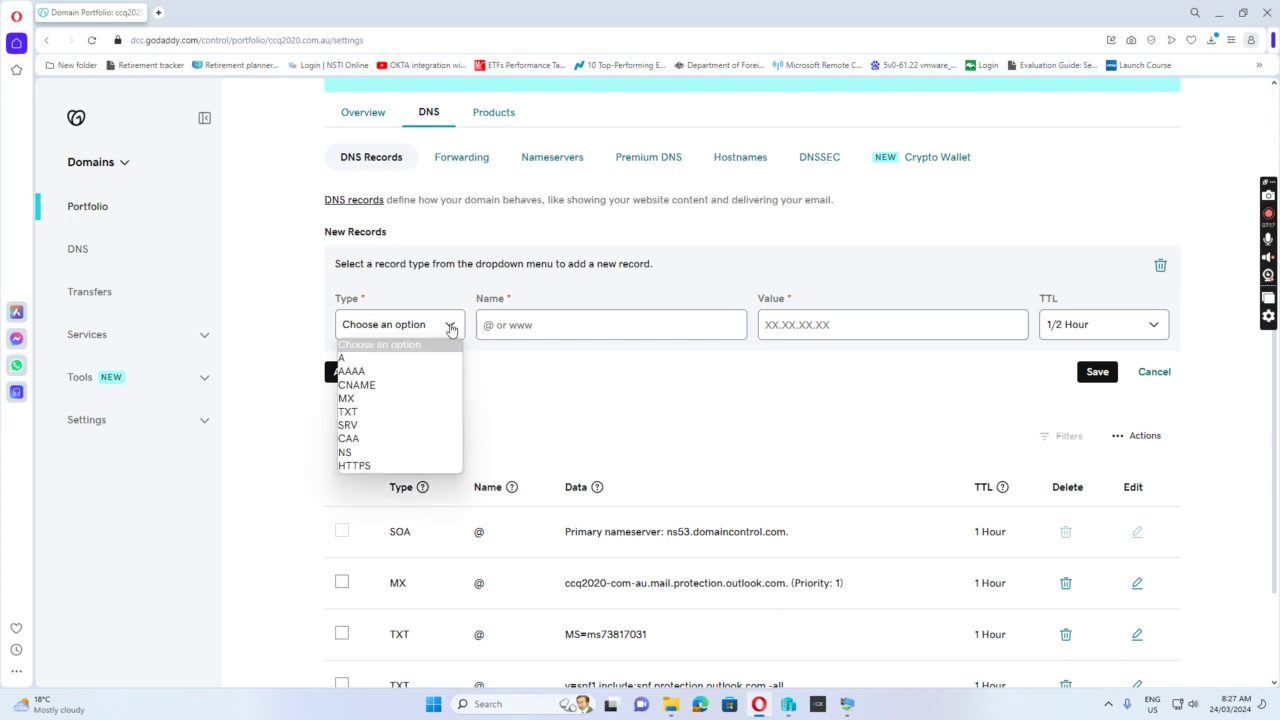
pyautogui.click(354, 412)
pyautogui.click(550, 319)
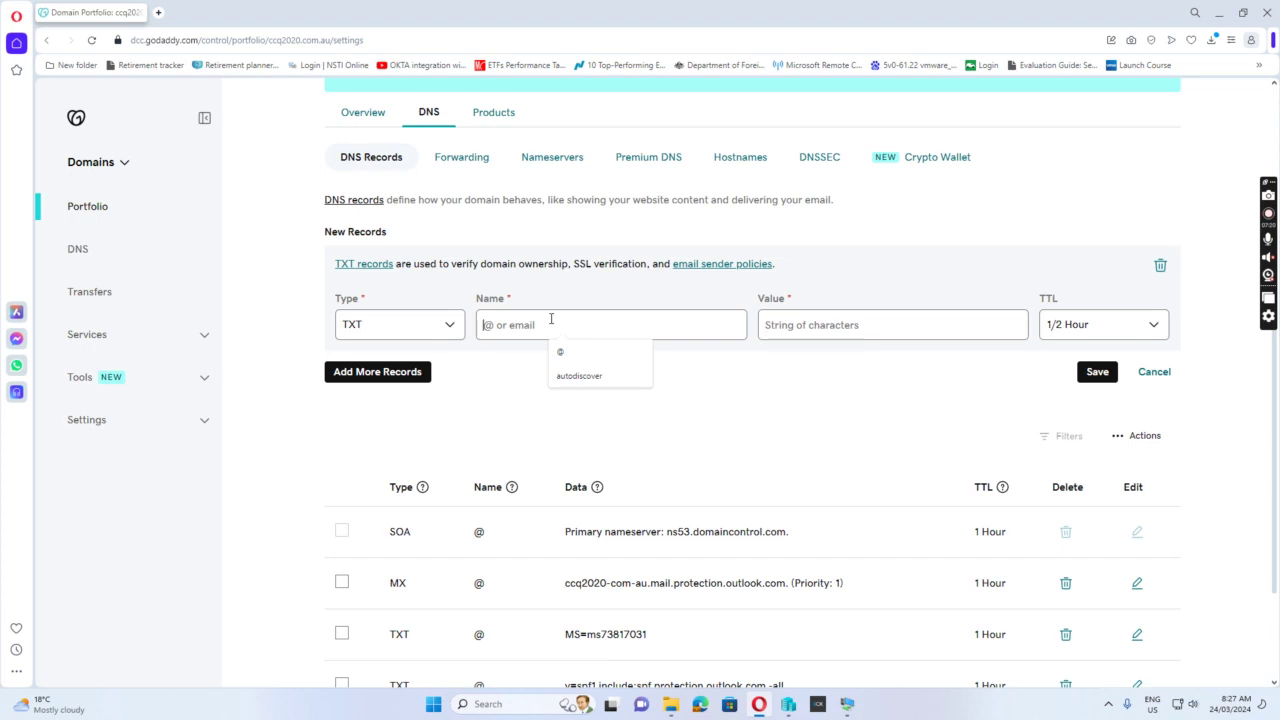
pyautogui.write('@')
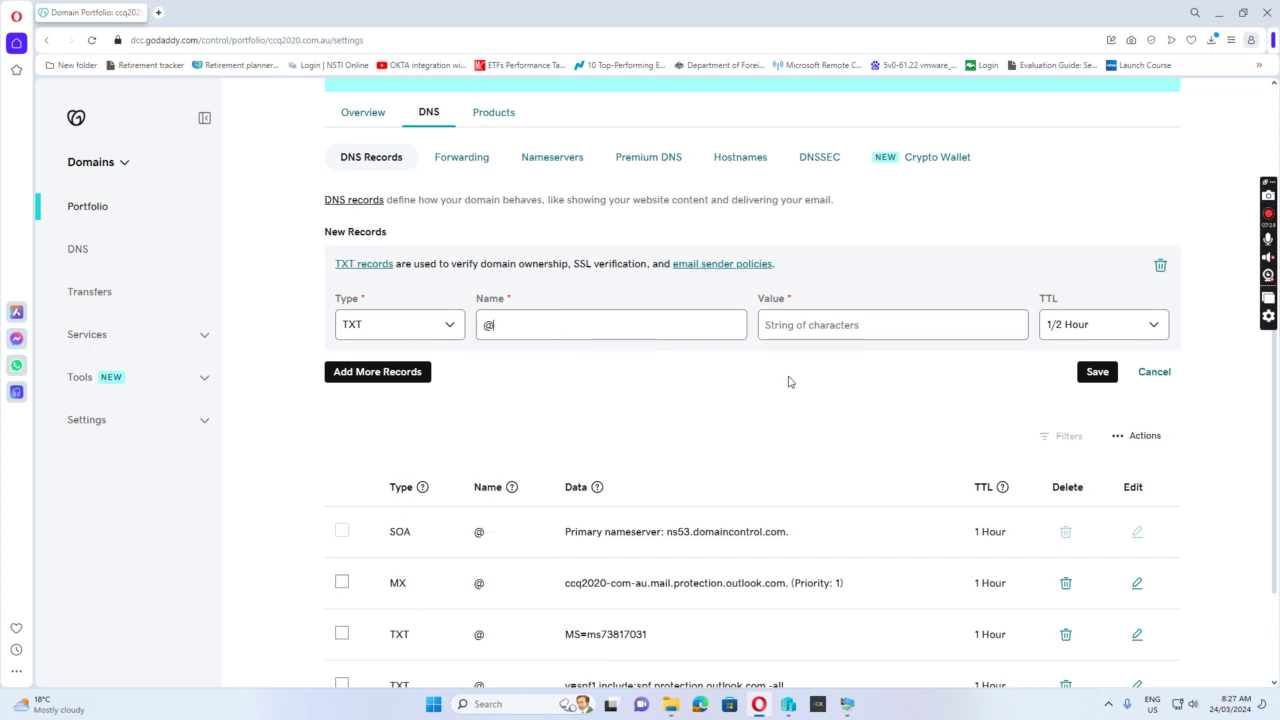
# Give the TXT record the sample value "teasjkdfljdkjfldkjfa;ldfkjsalkd;" and a TTL of 1 Hour, and save it
pyautogui.click(818, 323)
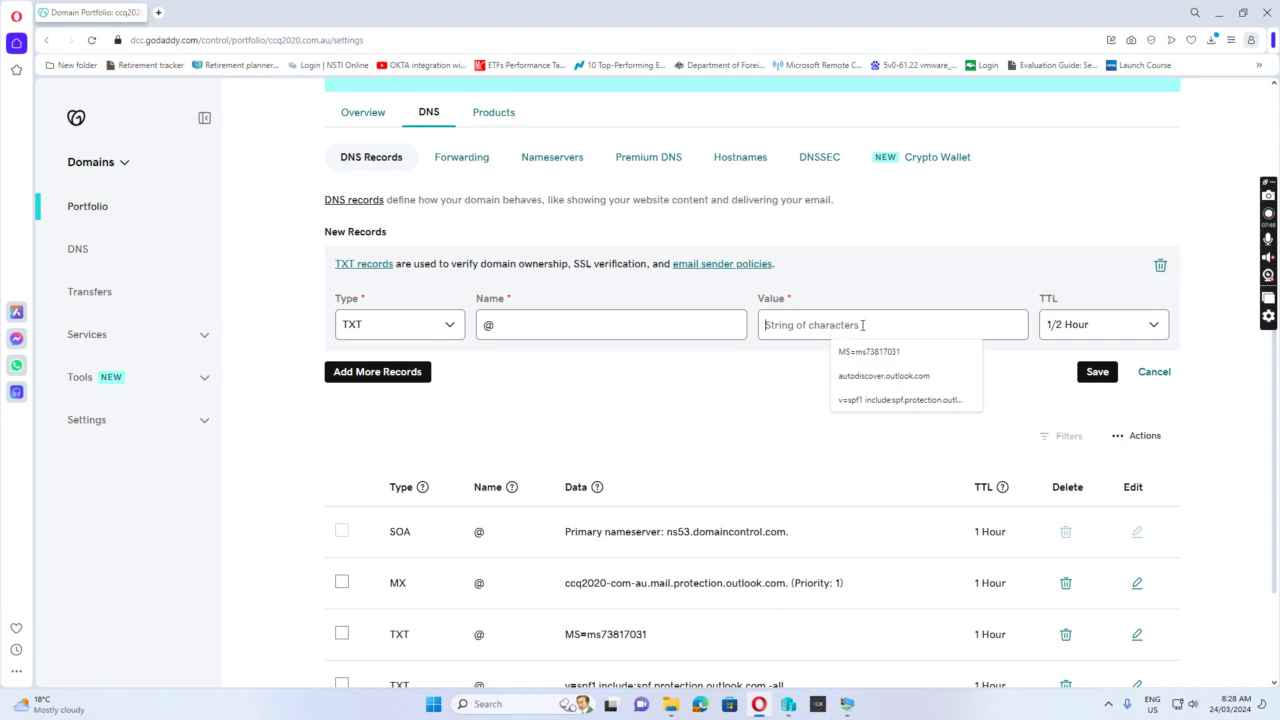
pyautogui.write('te')
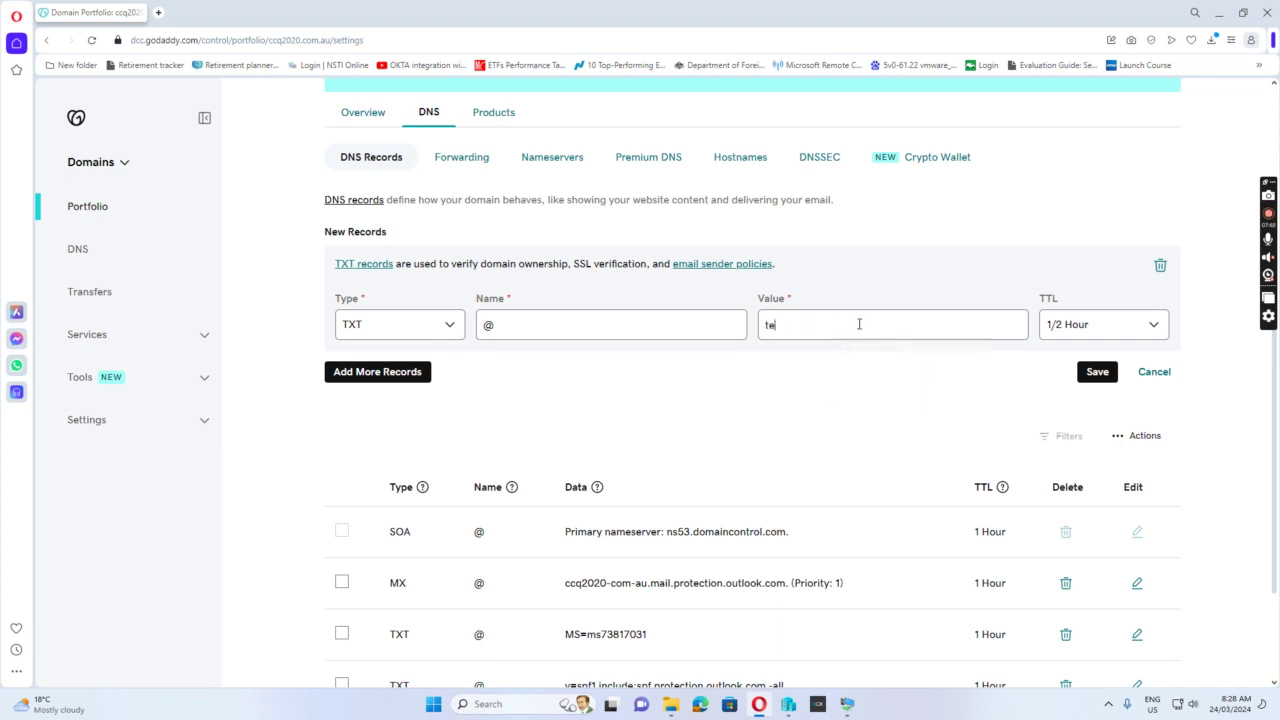
pyautogui.write('asjkdfljdkjfldkjfa;ldfkjsalkd;')
pyautogui.click(1150, 327)
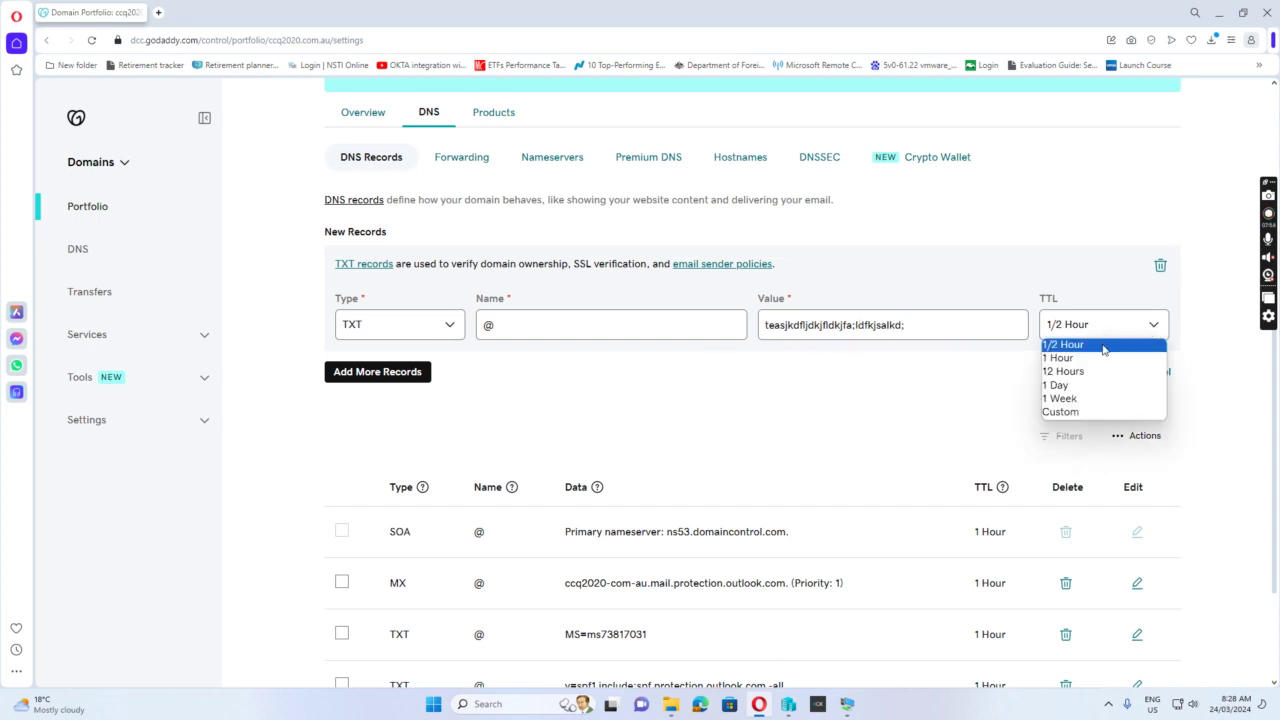
pyautogui.click(1064, 358)
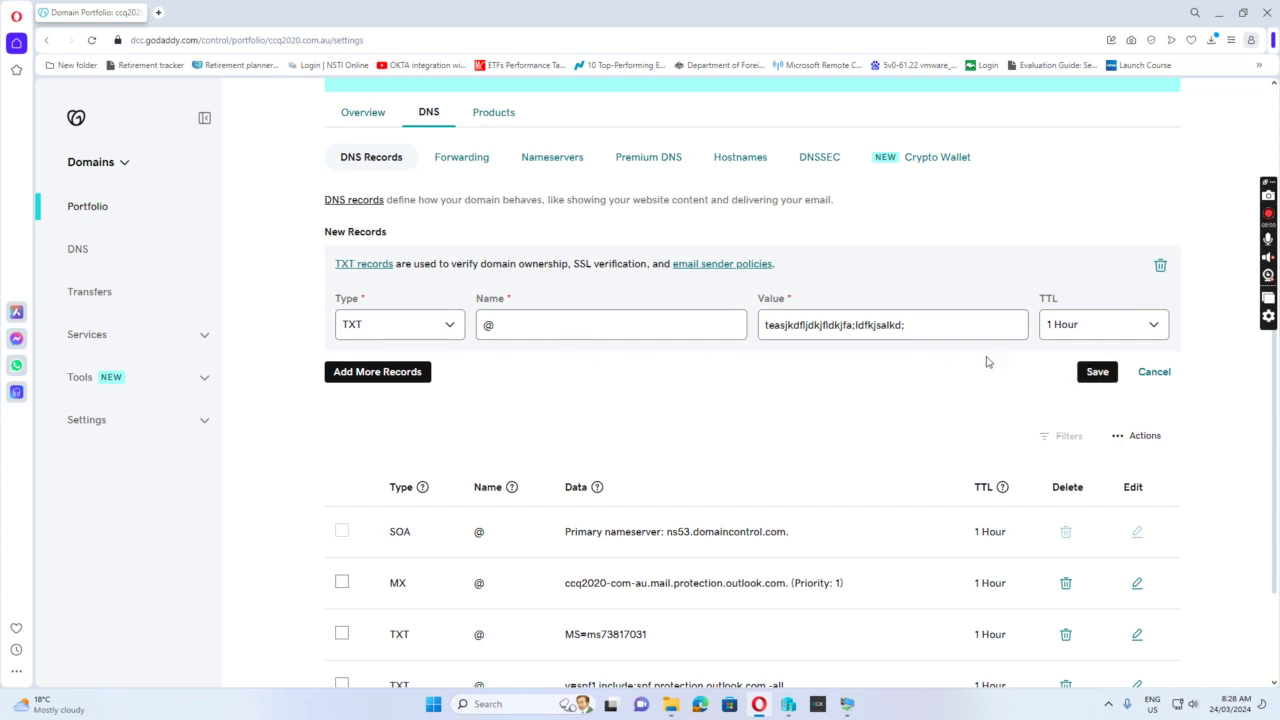
pyautogui.click(1098, 372)
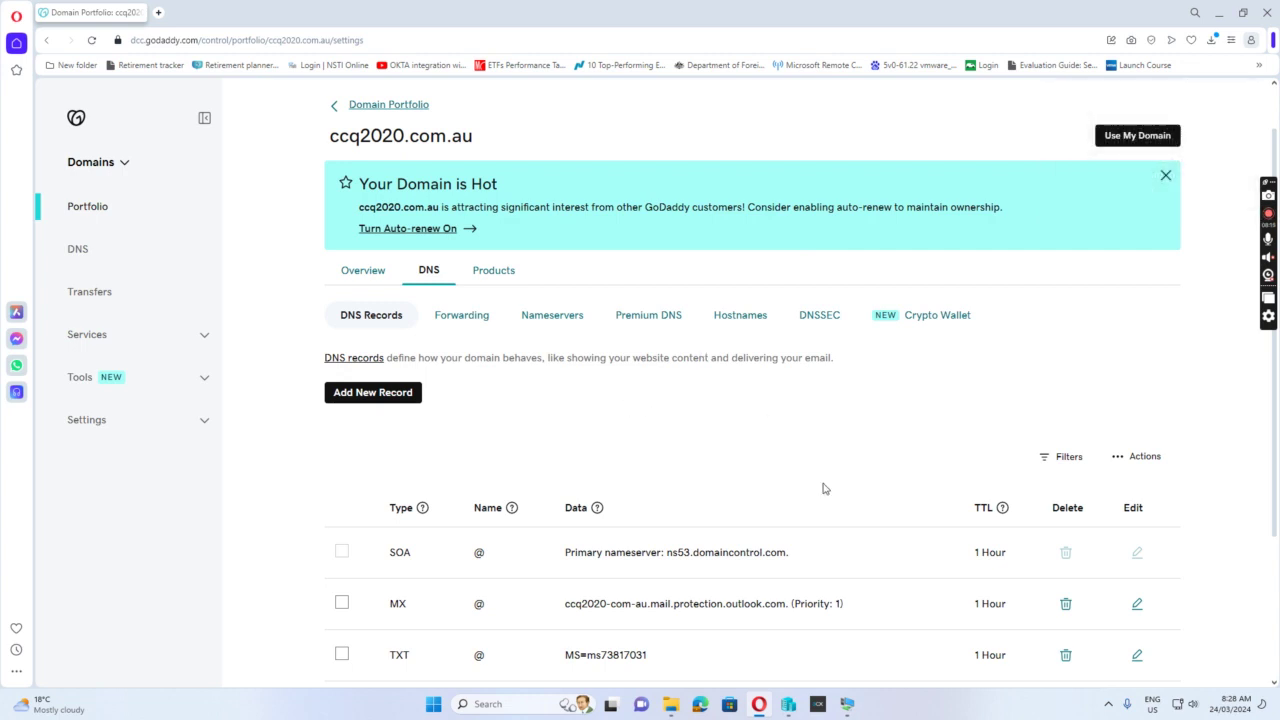
# Switch to the W2012dc virtual machine and bring up the Console1 management console showing the local computer's personal certificates
pyautogui.moveTo(847, 706)
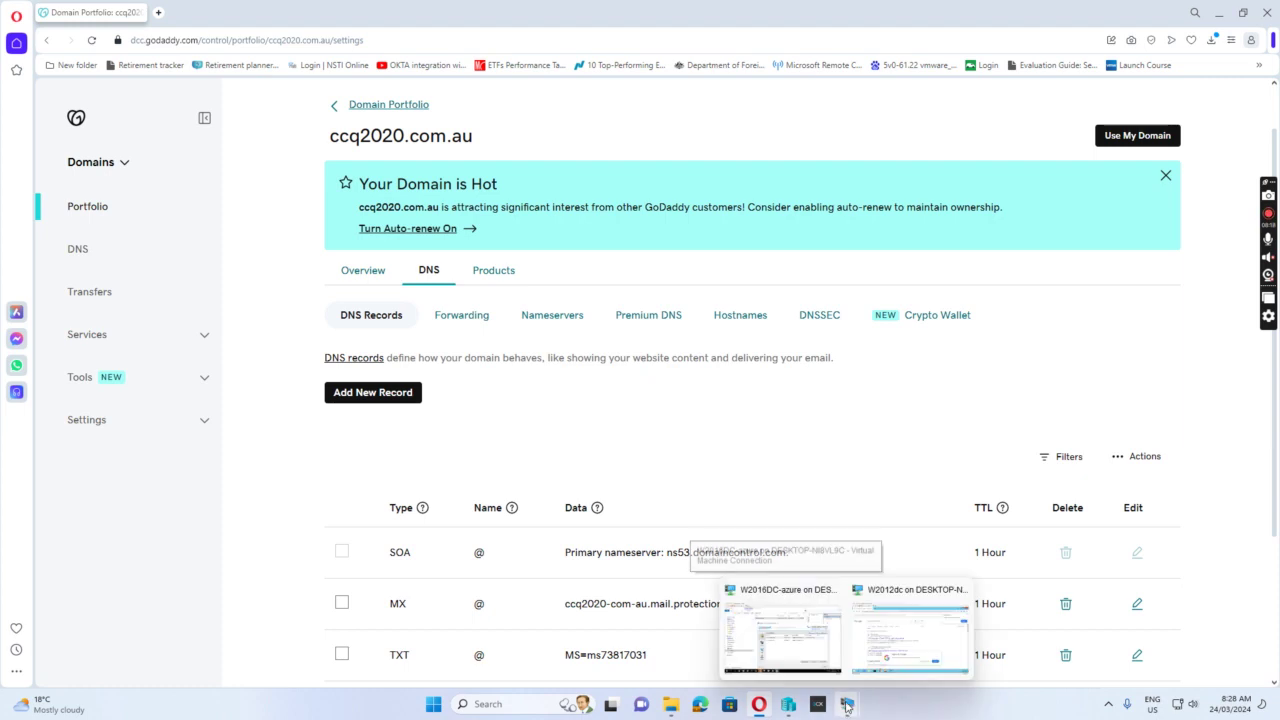
pyautogui.click(882, 600)
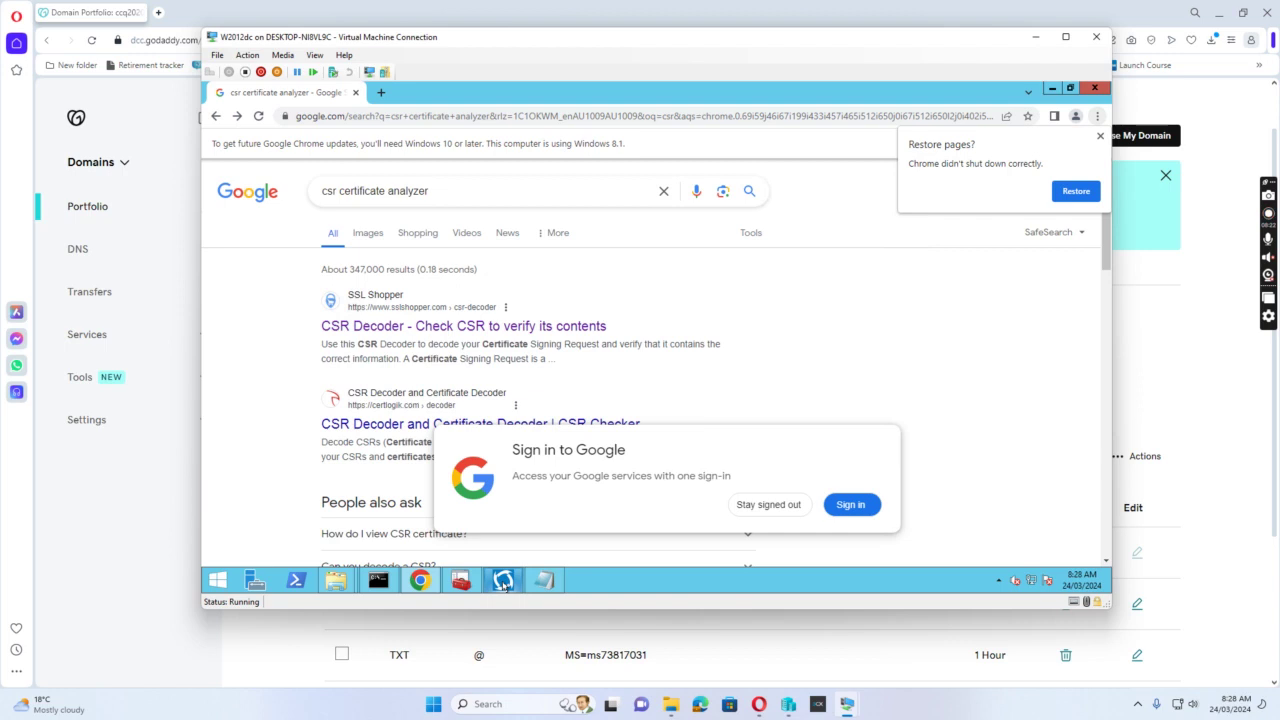
pyautogui.click(455, 582)
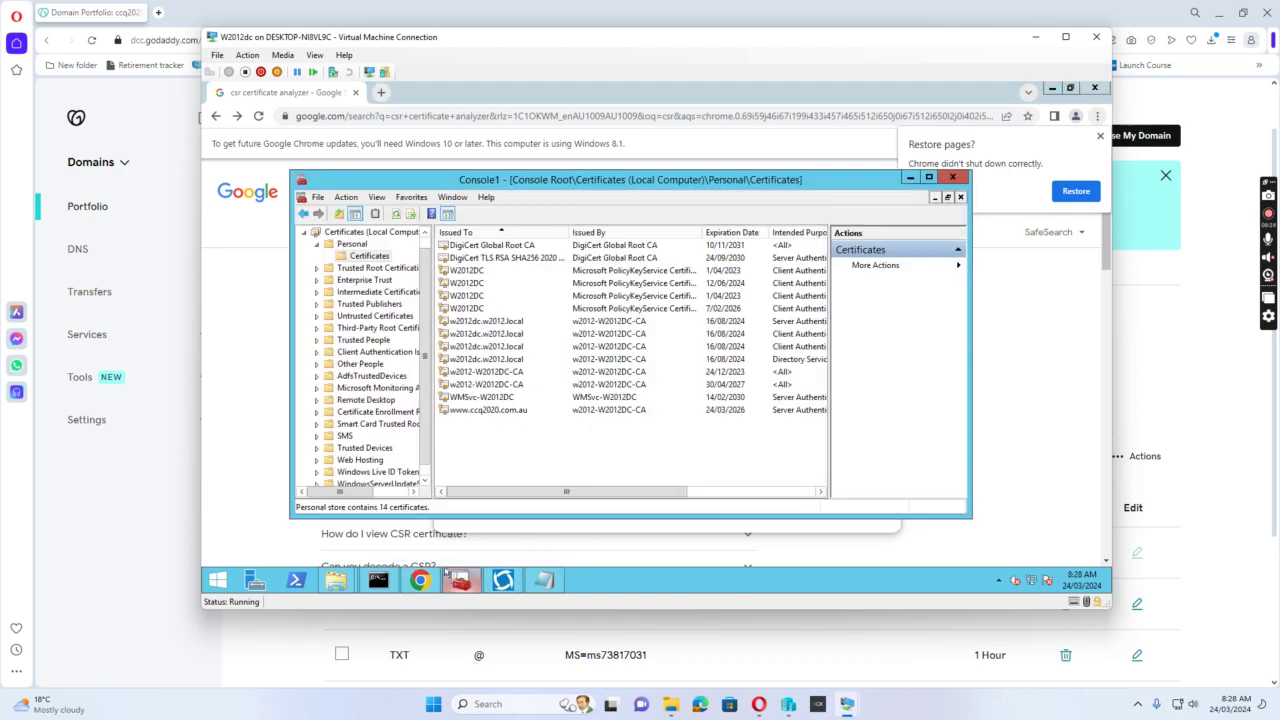
# Add the Certificates snap-in to Console1 for the computer account, managing the local computer
pyautogui.click(317, 198)
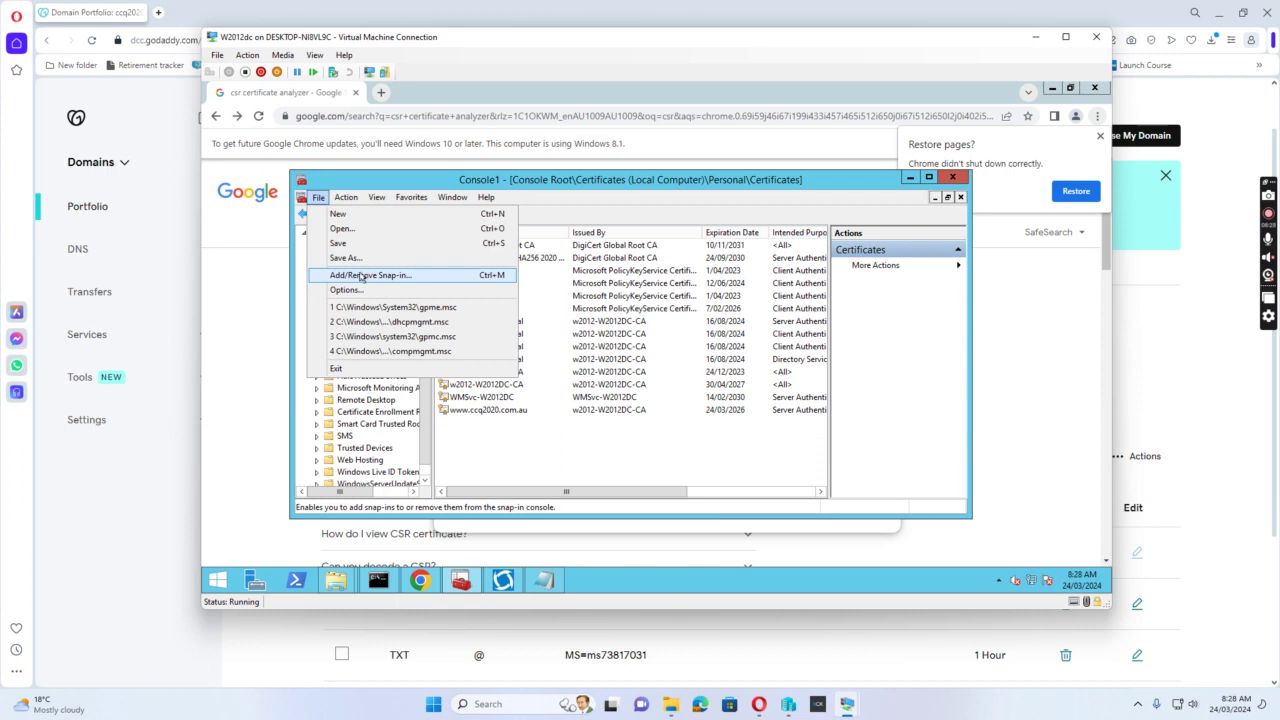
pyautogui.click(361, 276)
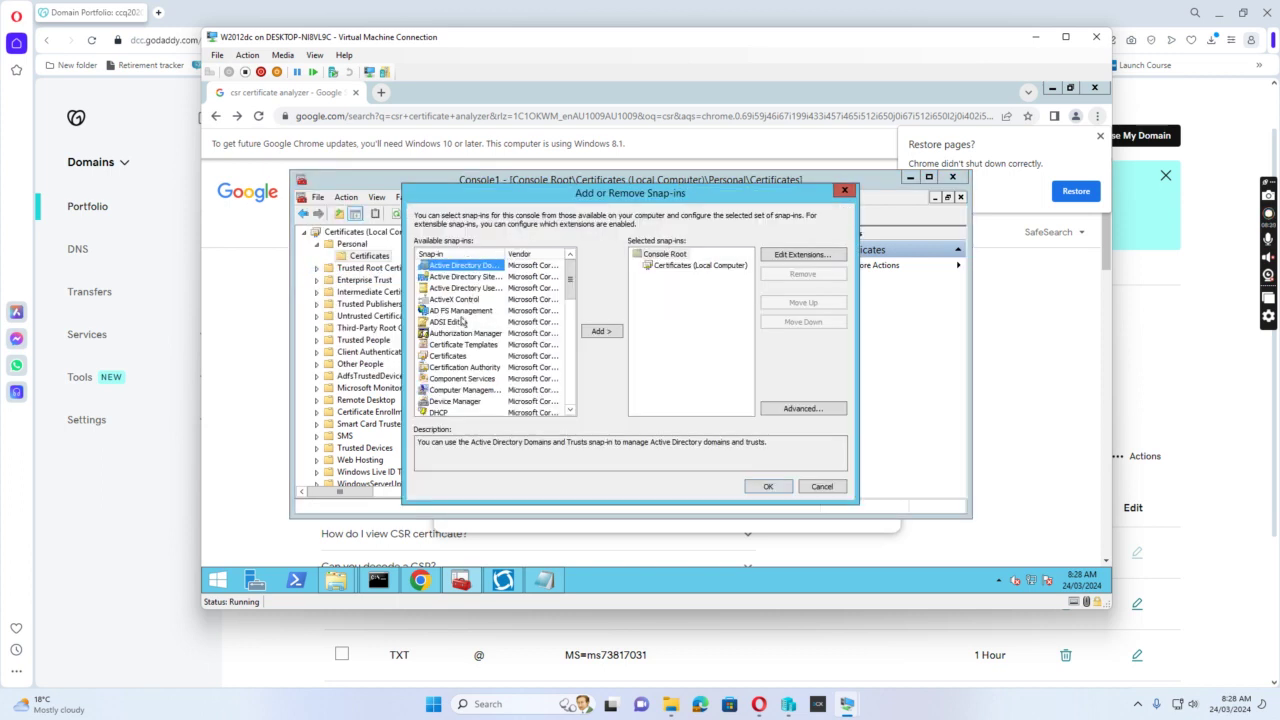
pyautogui.click(449, 357)
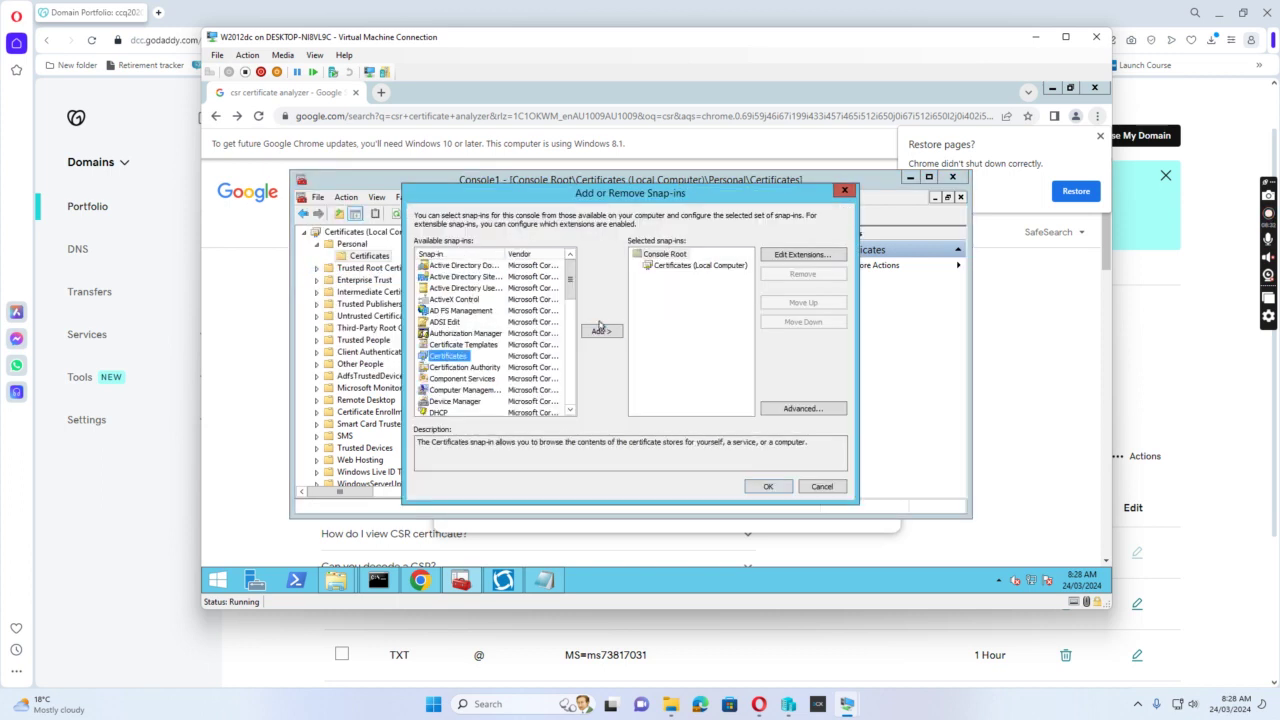
pyautogui.click(599, 333)
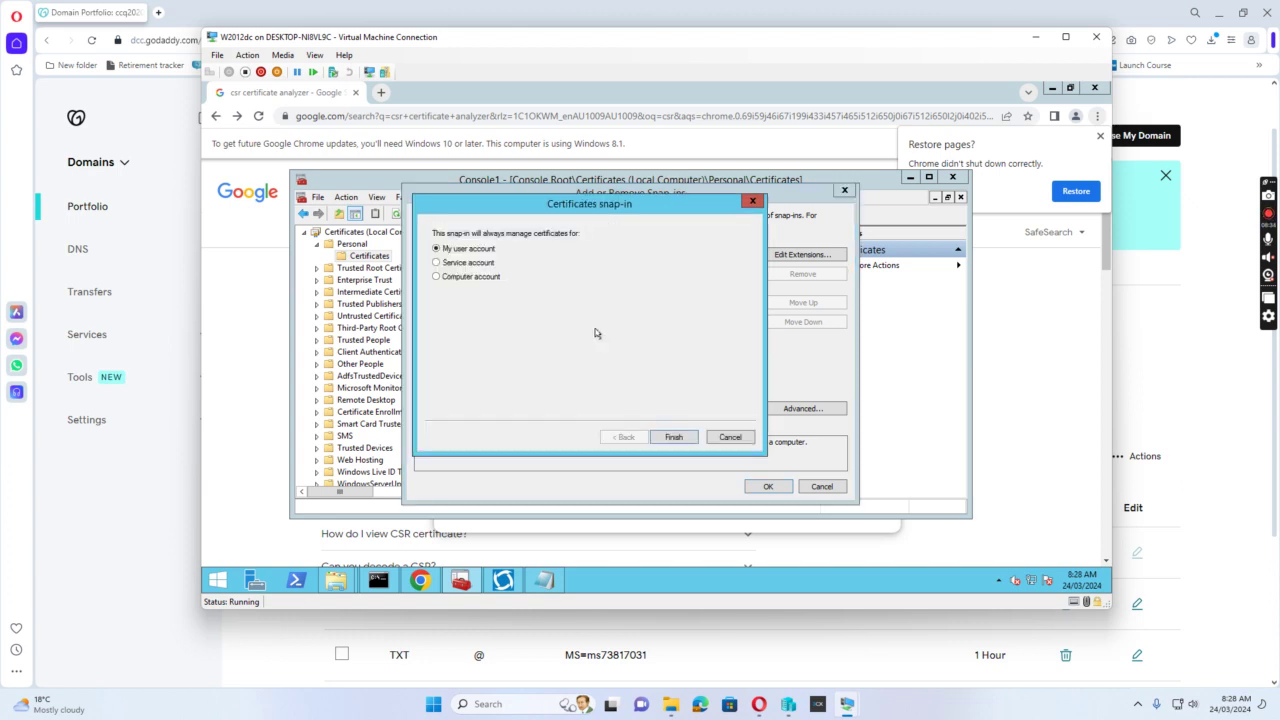
pyautogui.click(440, 279)
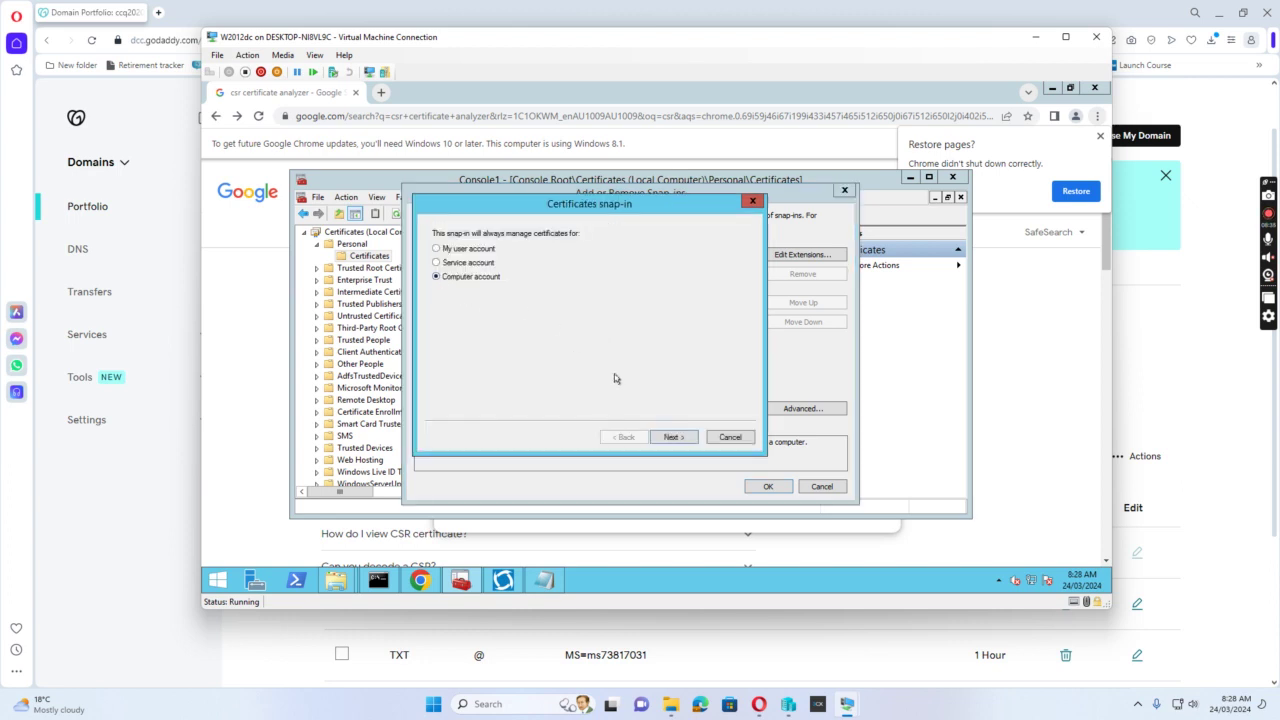
pyautogui.click(677, 438)
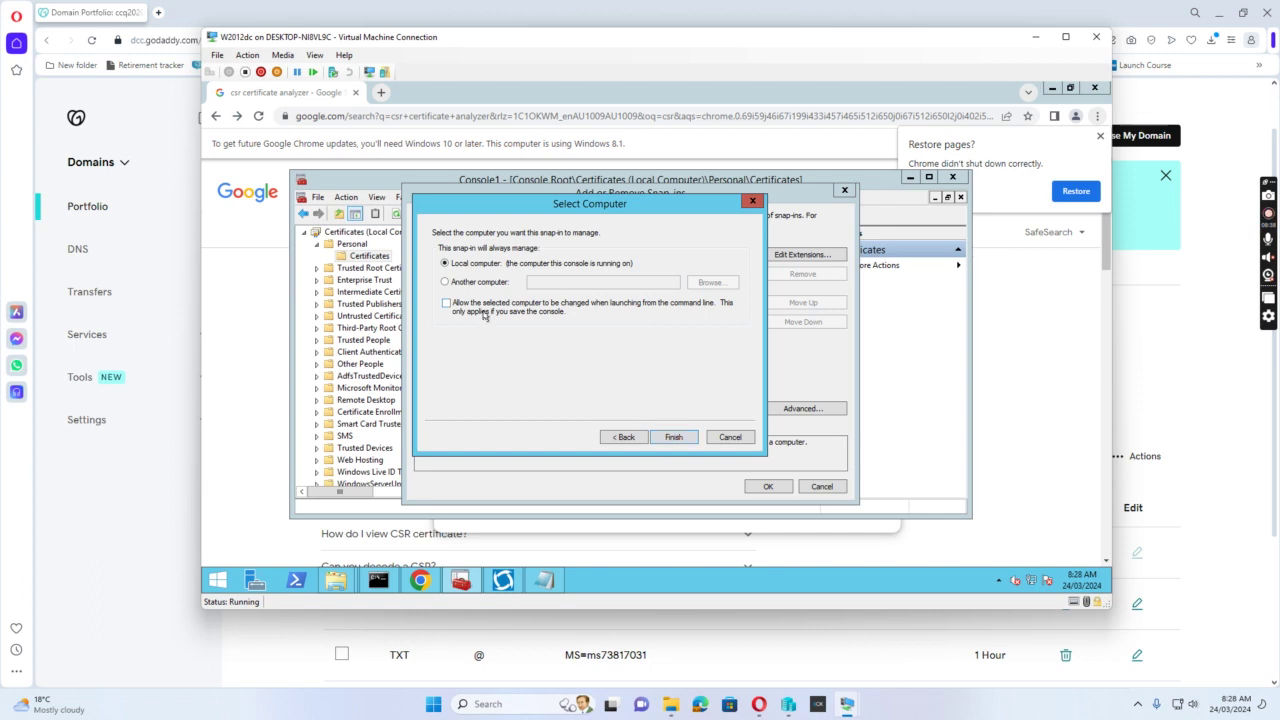
pyautogui.click(674, 438)
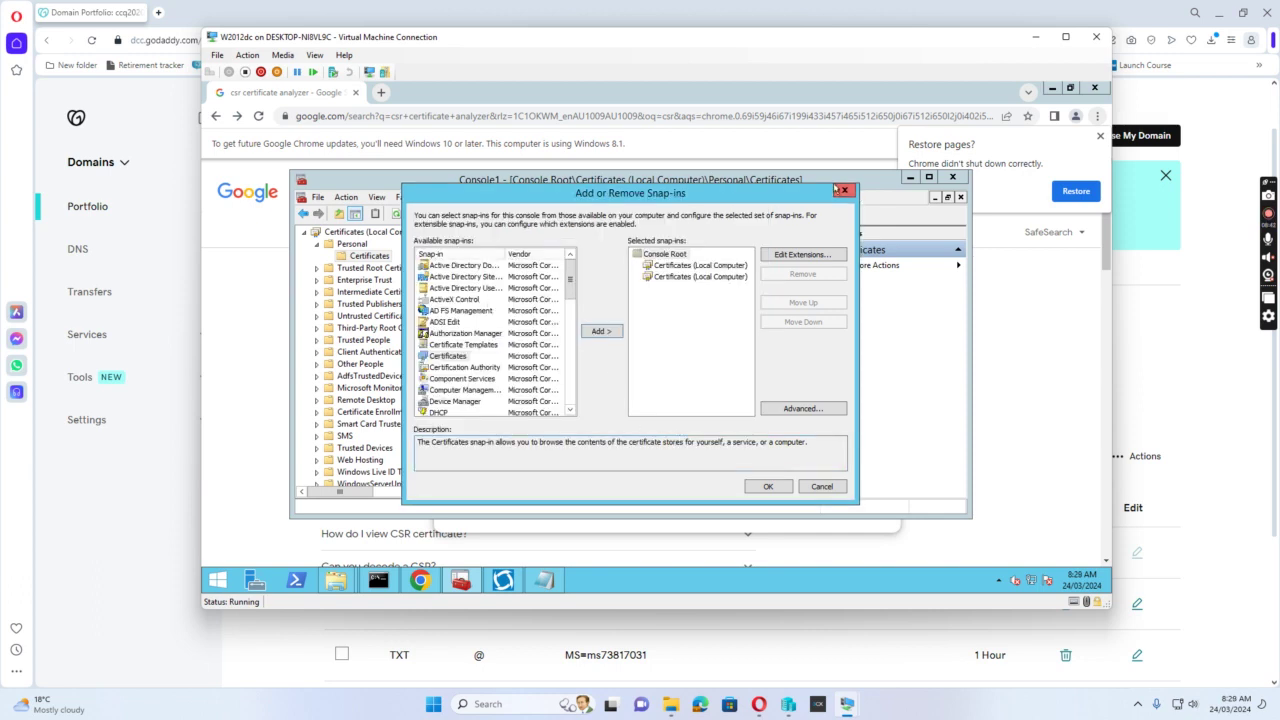
pyautogui.click(768, 487)
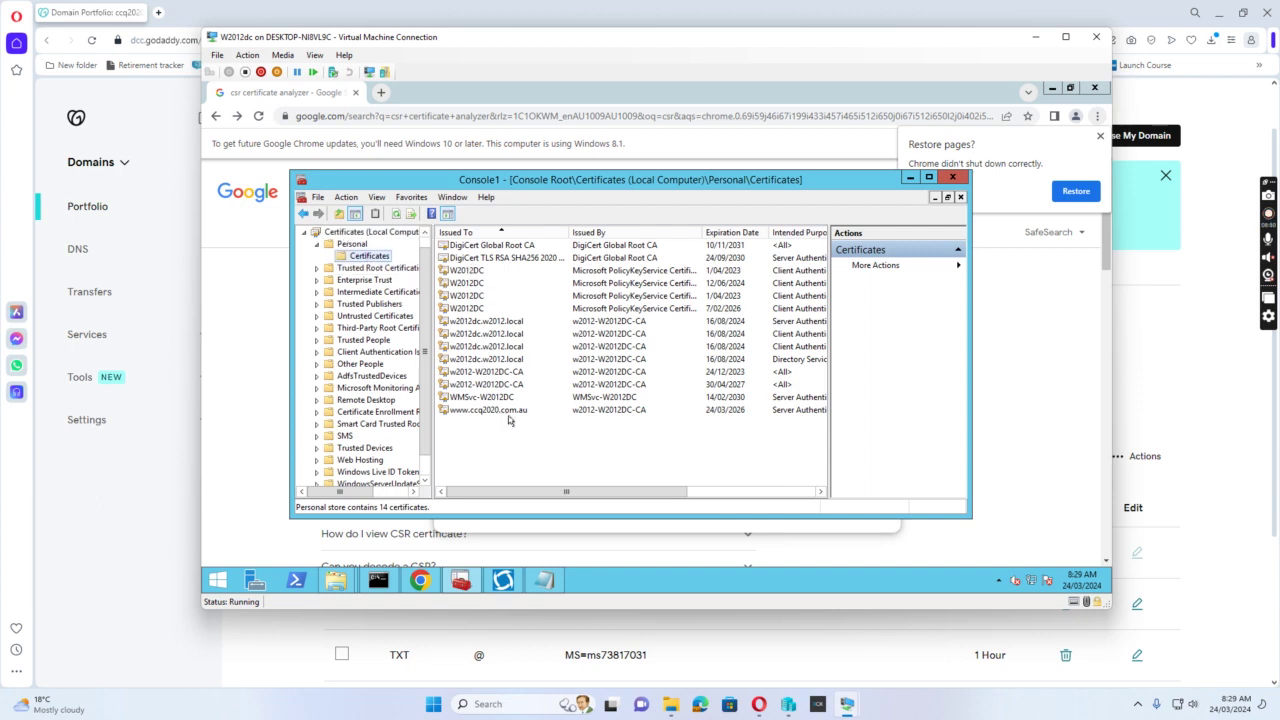
pyautogui.rightClick(475, 436)
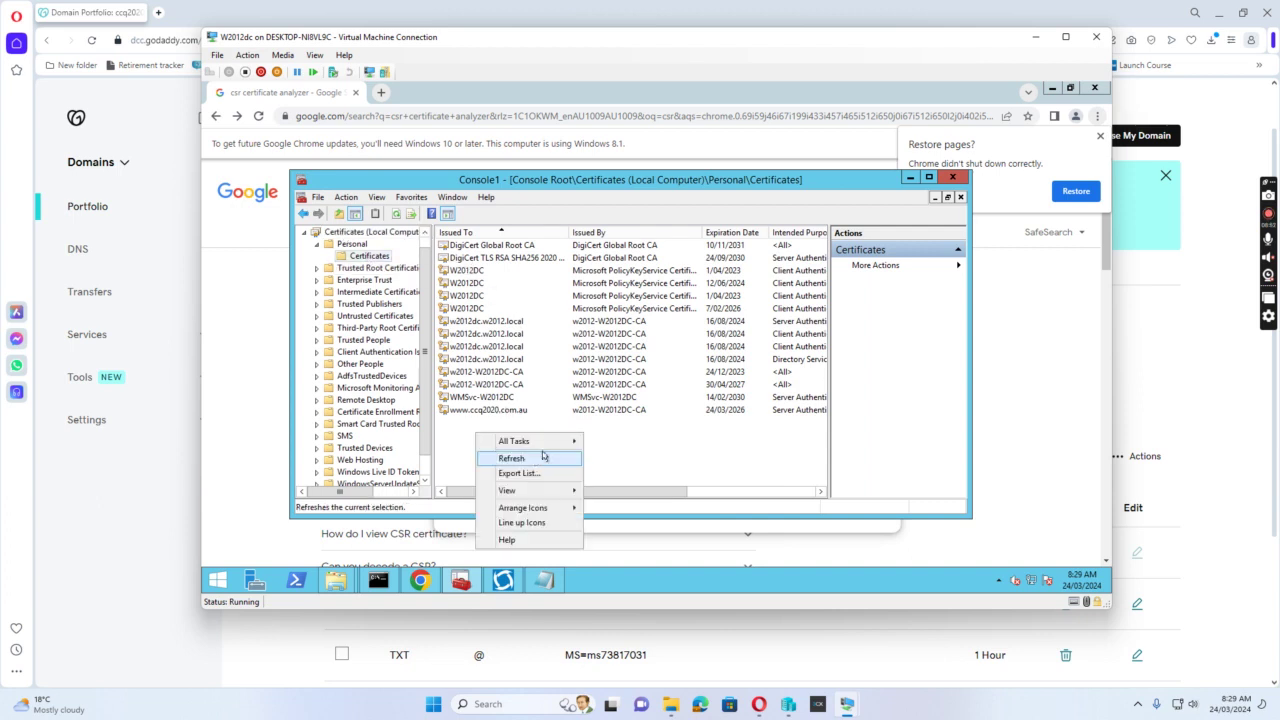
pyautogui.moveTo(548, 449)
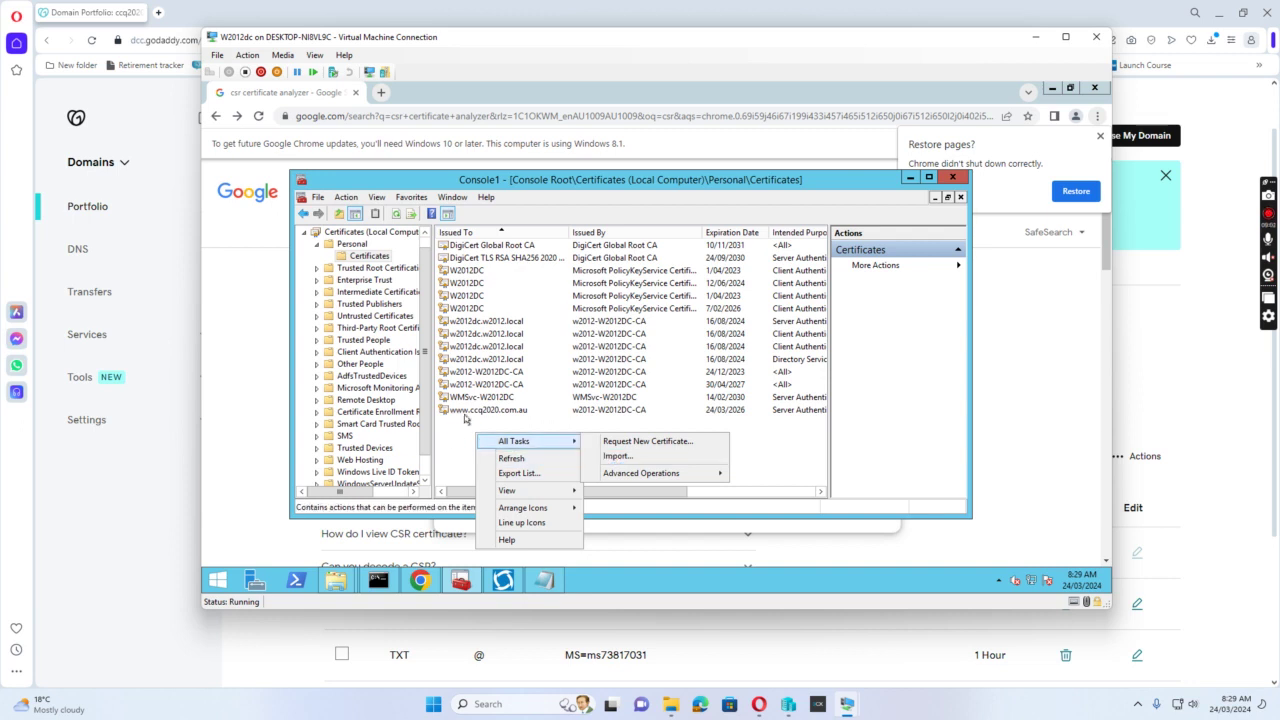
pyautogui.click(474, 411)
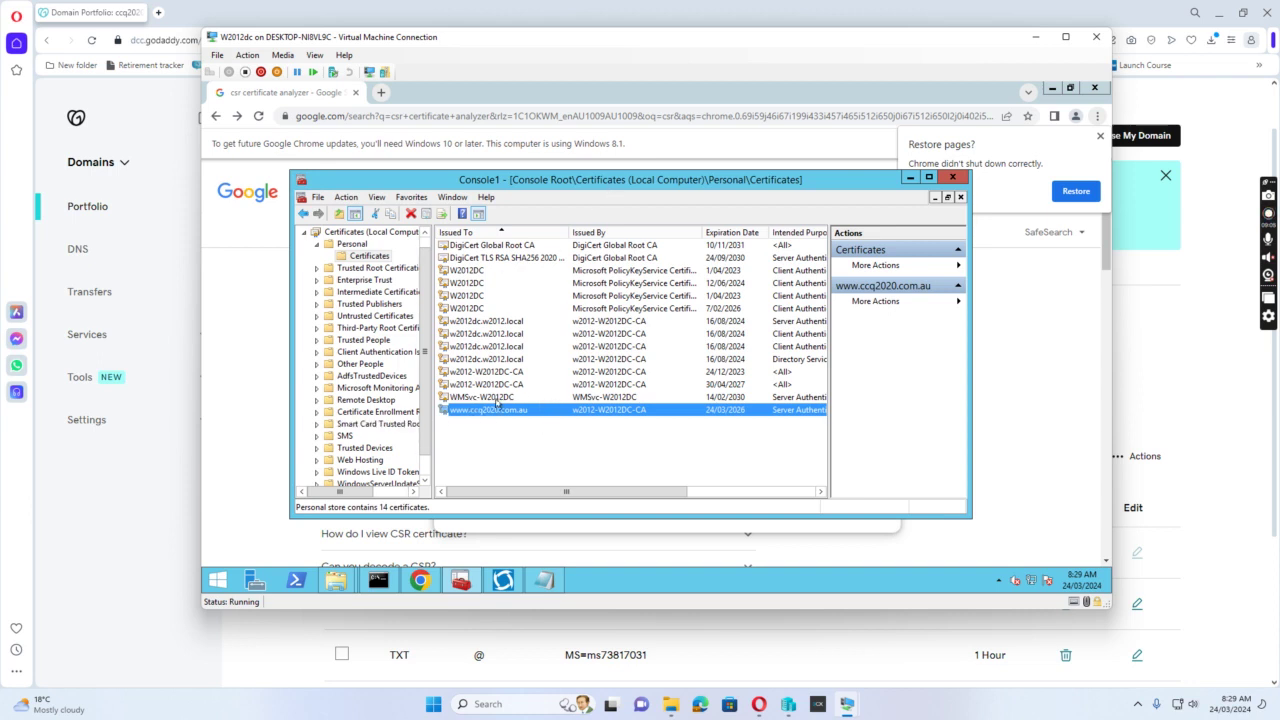
pyautogui.rightClick(497, 415)
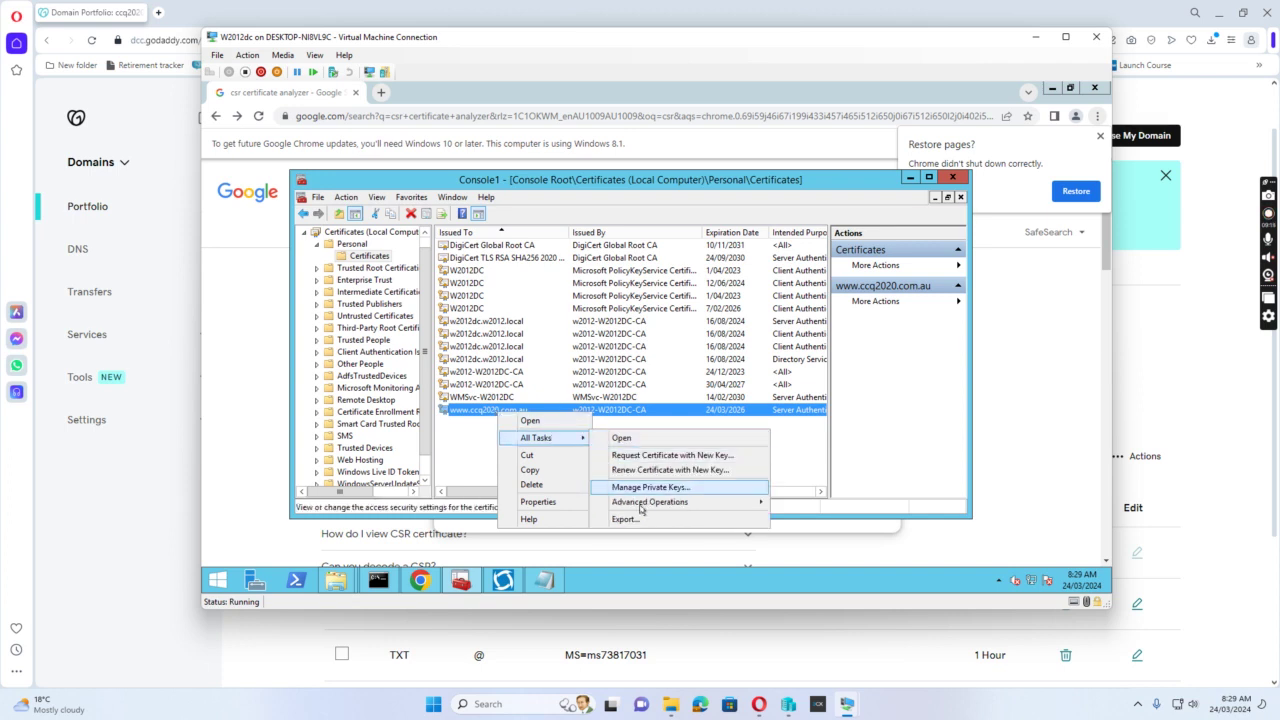
pyautogui.click(626, 520)
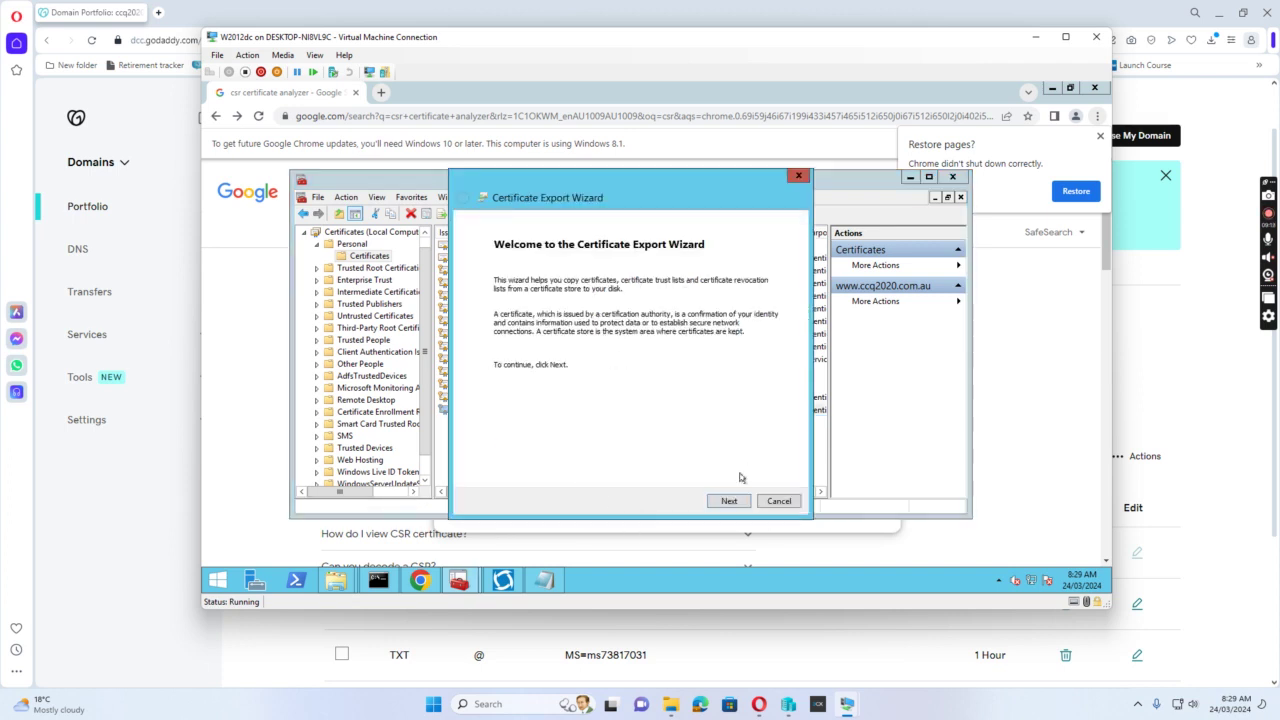
pyautogui.click(727, 503)
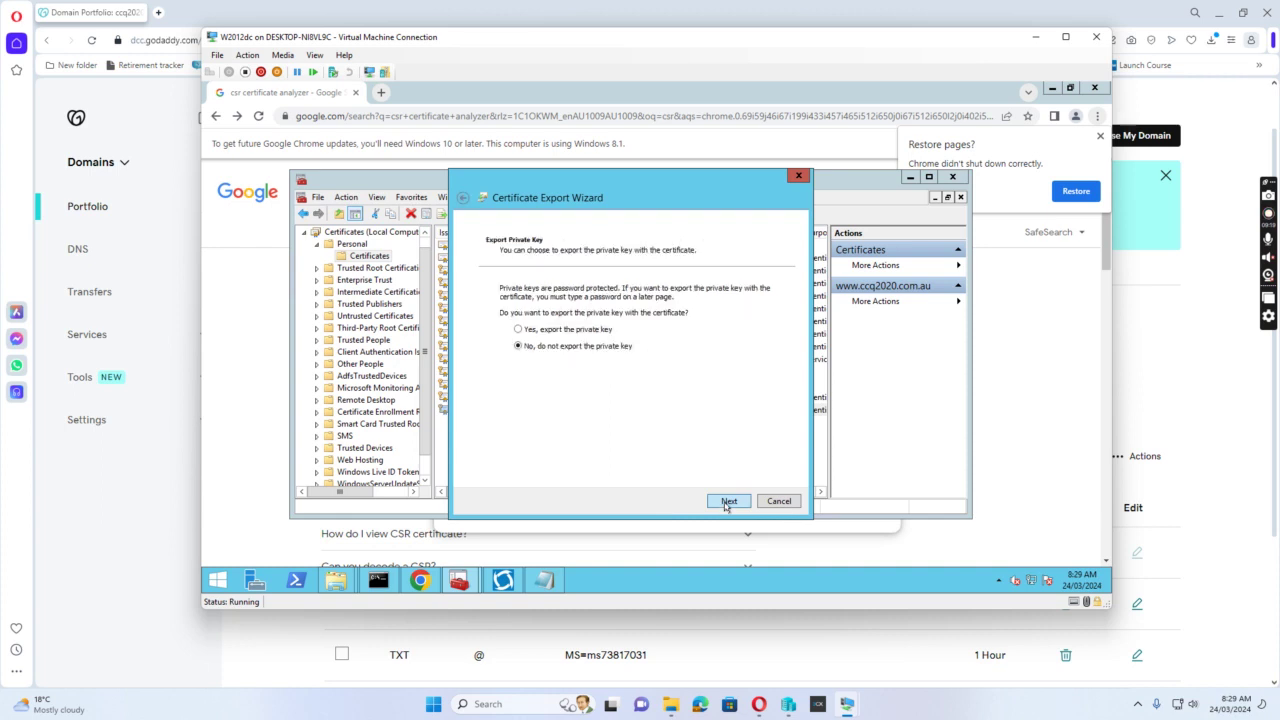
pyautogui.click(518, 331)
pyautogui.click(729, 503)
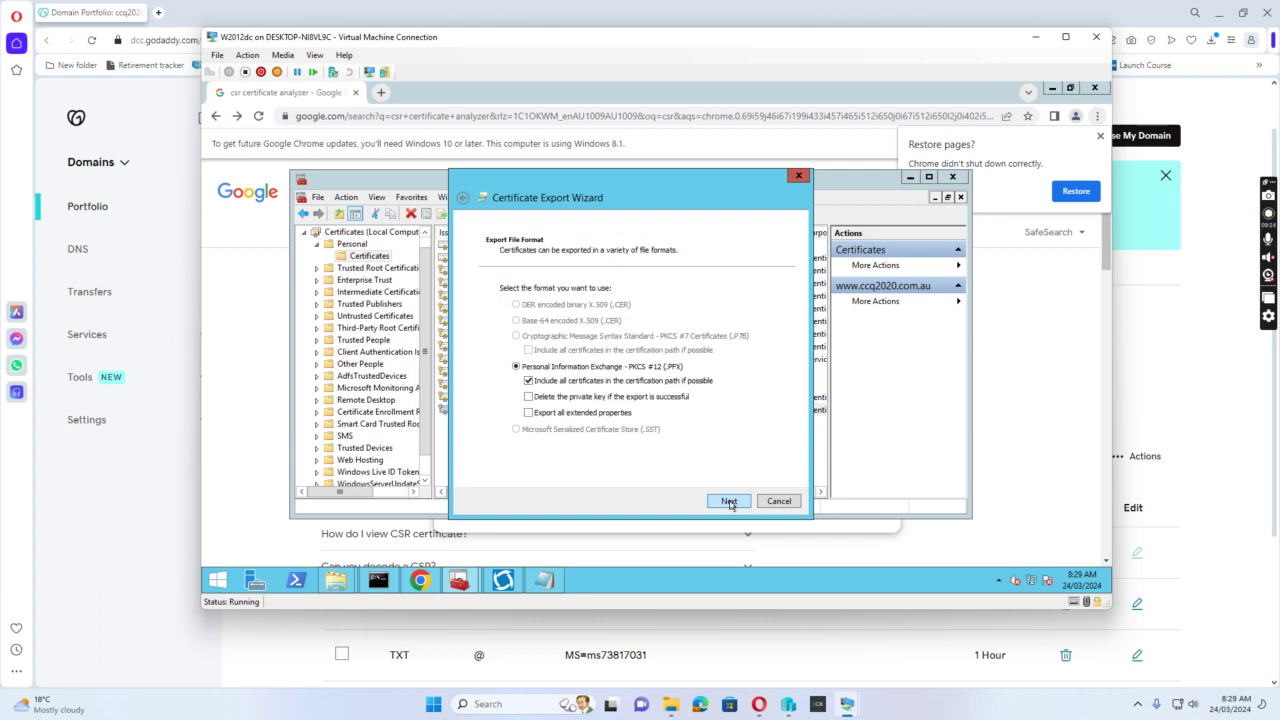
pyautogui.click(729, 502)
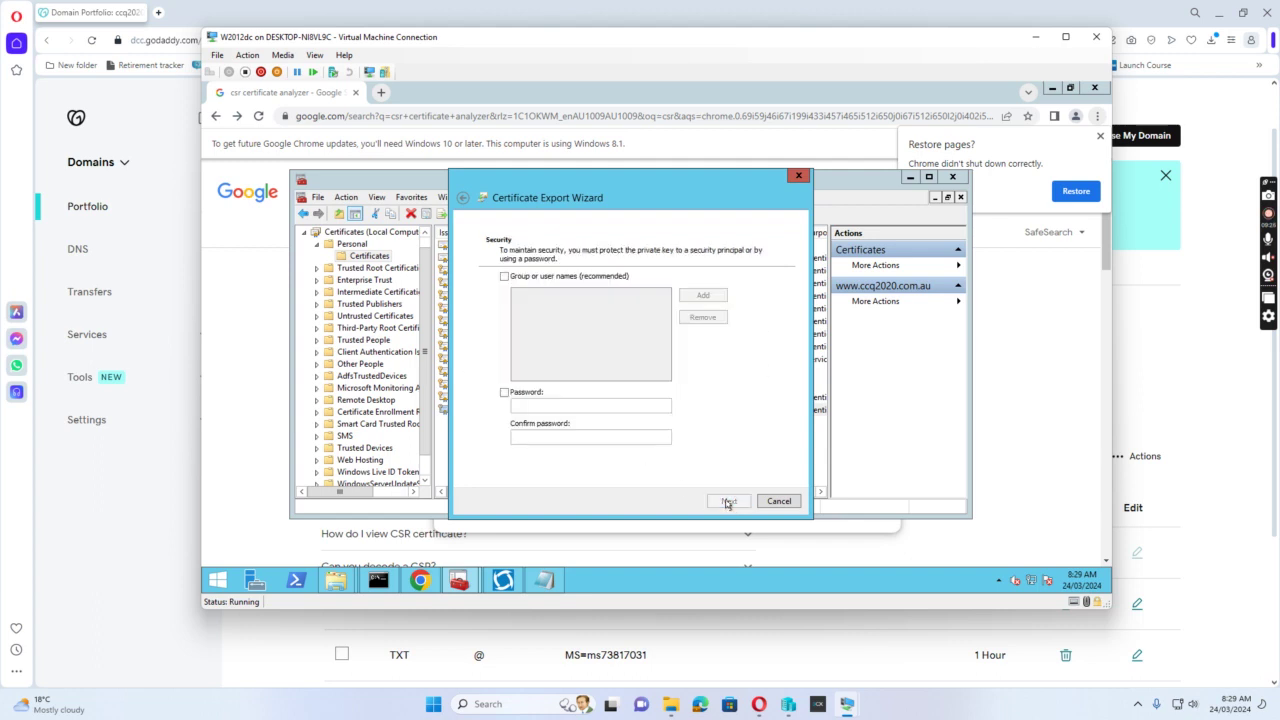
# Protect the exported private key with a password, entering and confirming the export password
pyautogui.click(504, 394)
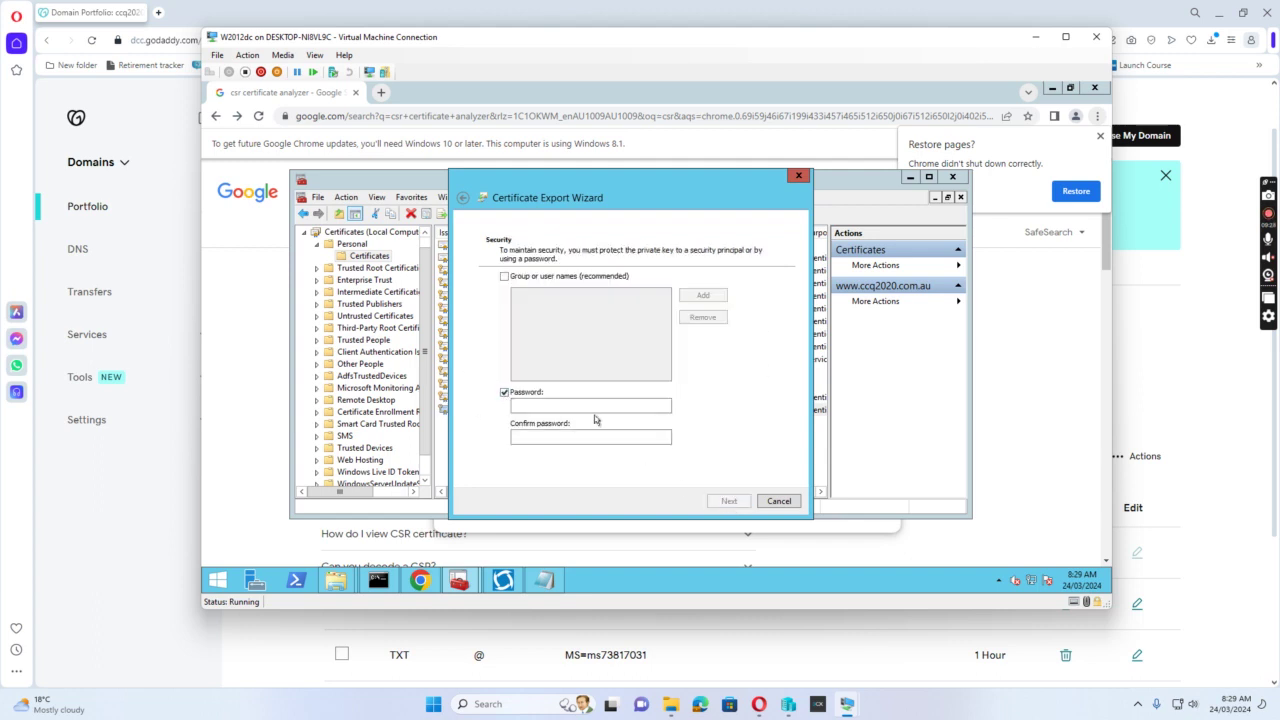
pyautogui.click(580, 405)
pyautogui.write('••')
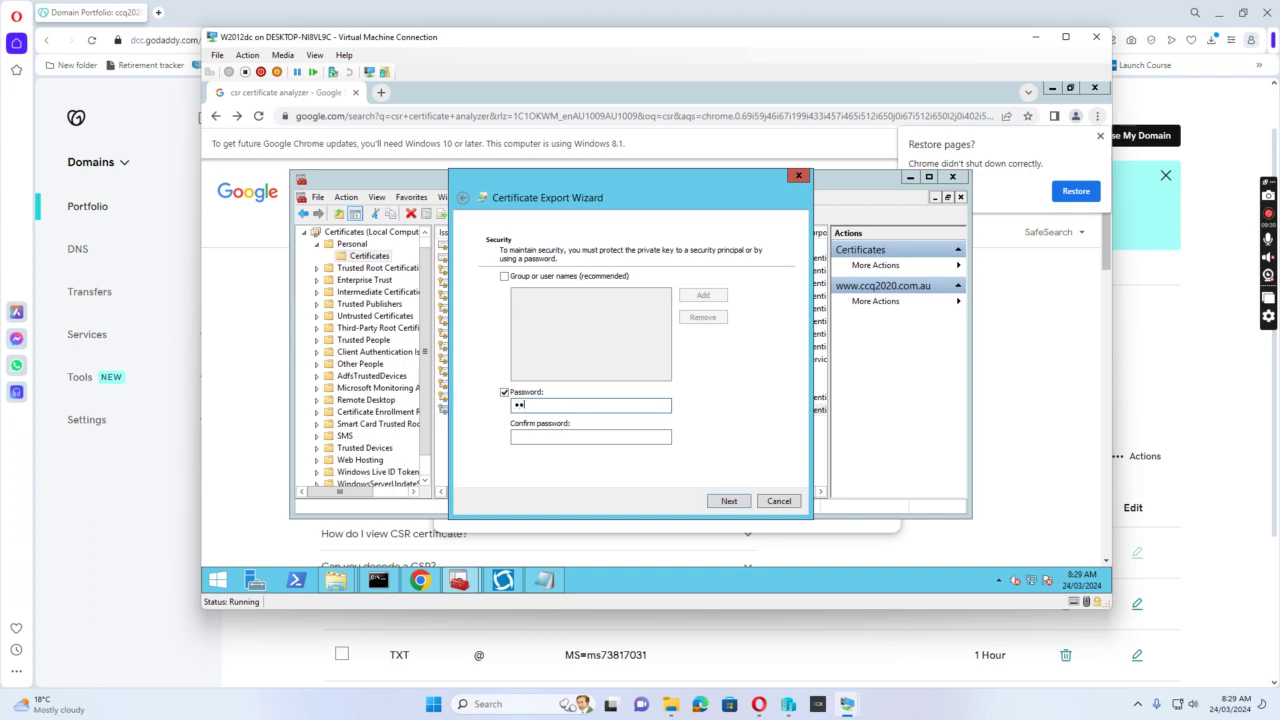
pyautogui.write('••••')
pyautogui.press('Tab')
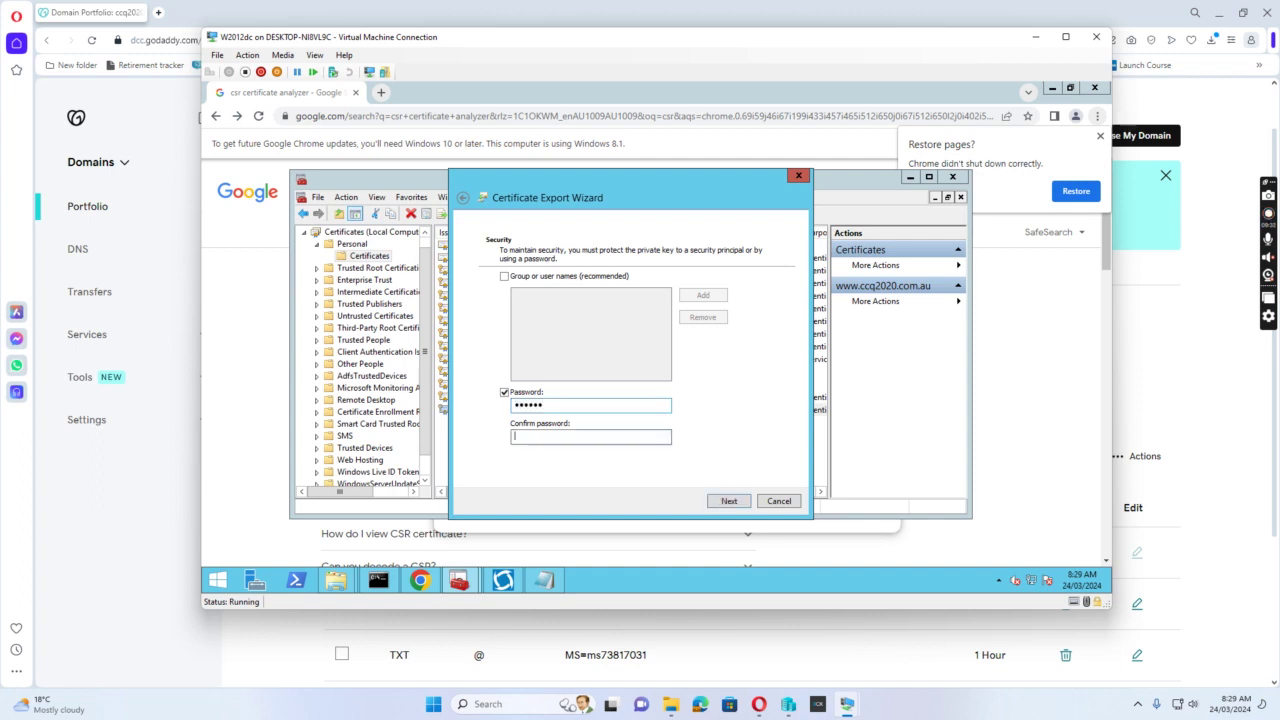
pyautogui.write('•••••')
pyautogui.click(729, 503)
# Set the export file name to c:\temp\ww.ccq2020.com.au and finish the certificate export
pyautogui.write('c:\\temp\\ww.ccq2020.com.au')
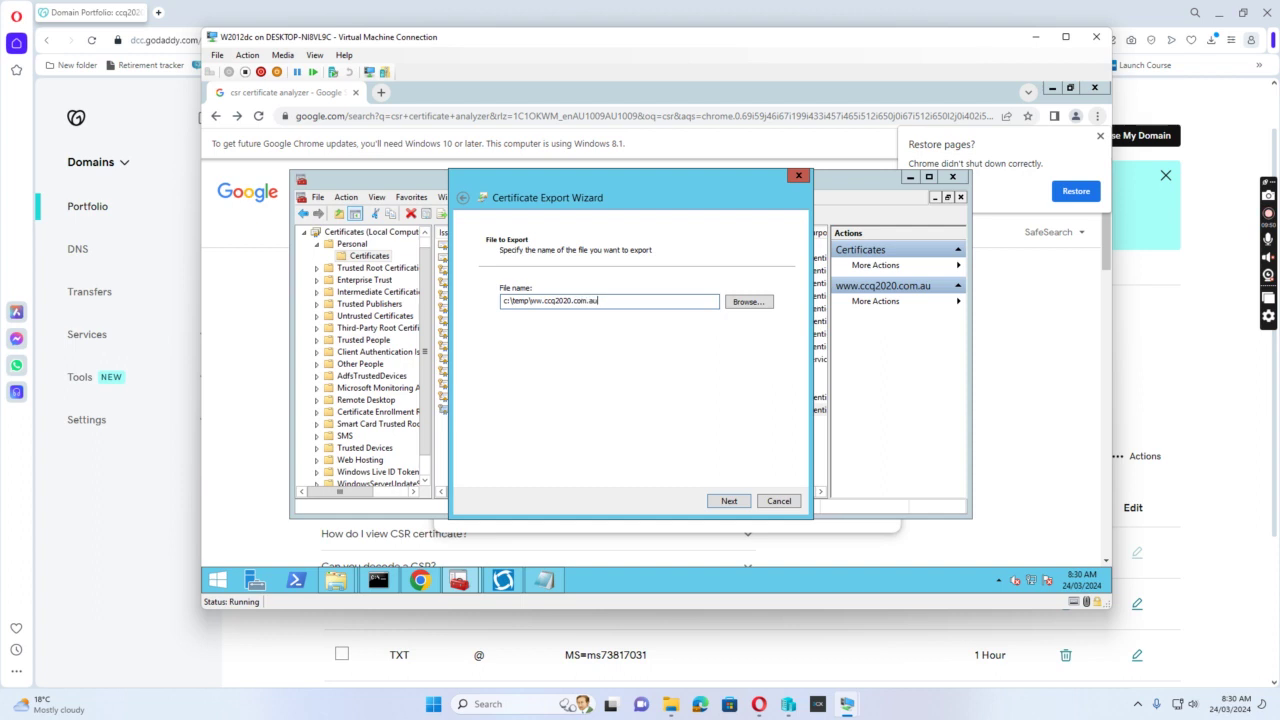
pyautogui.click(729, 500)
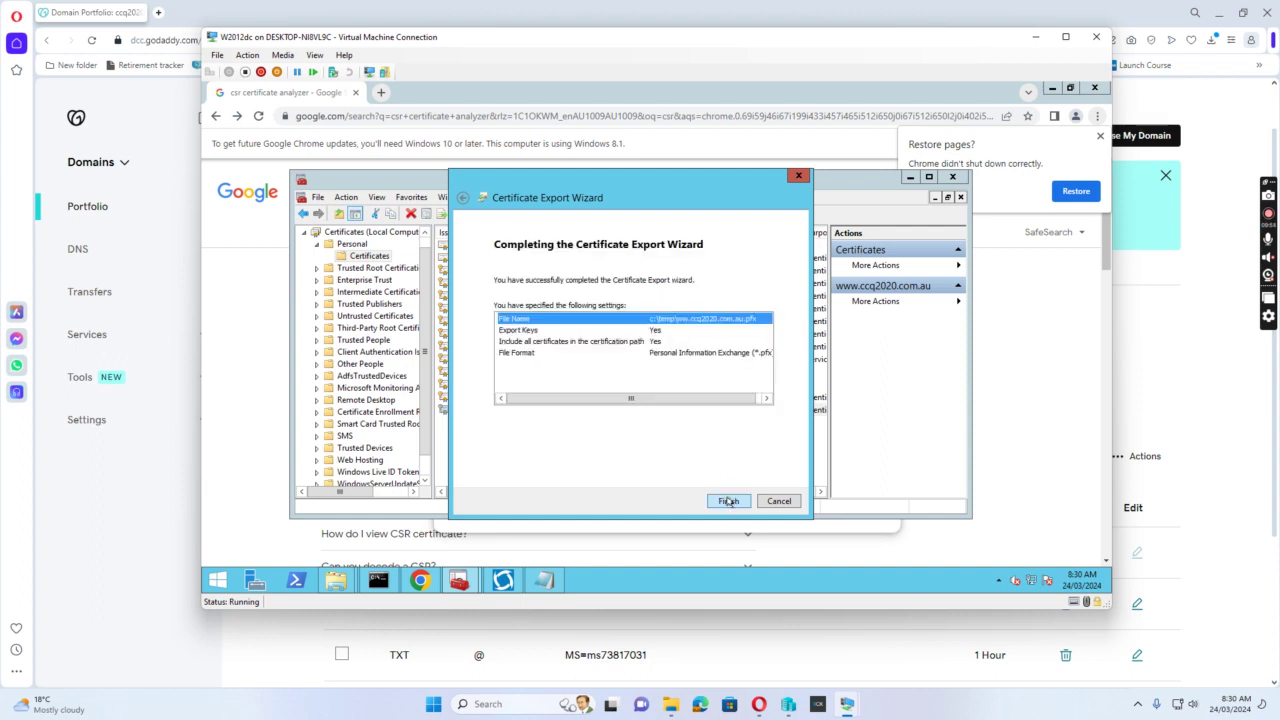
pyautogui.click(730, 501)
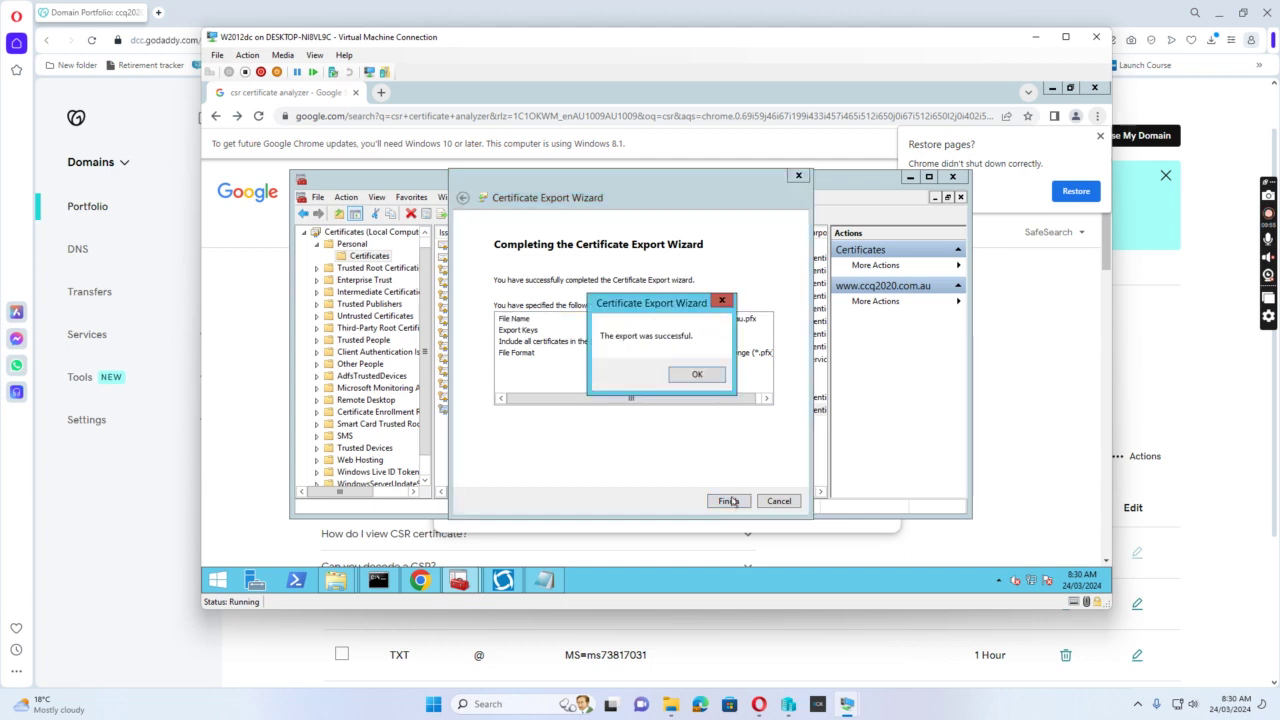
pyautogui.click(699, 374)
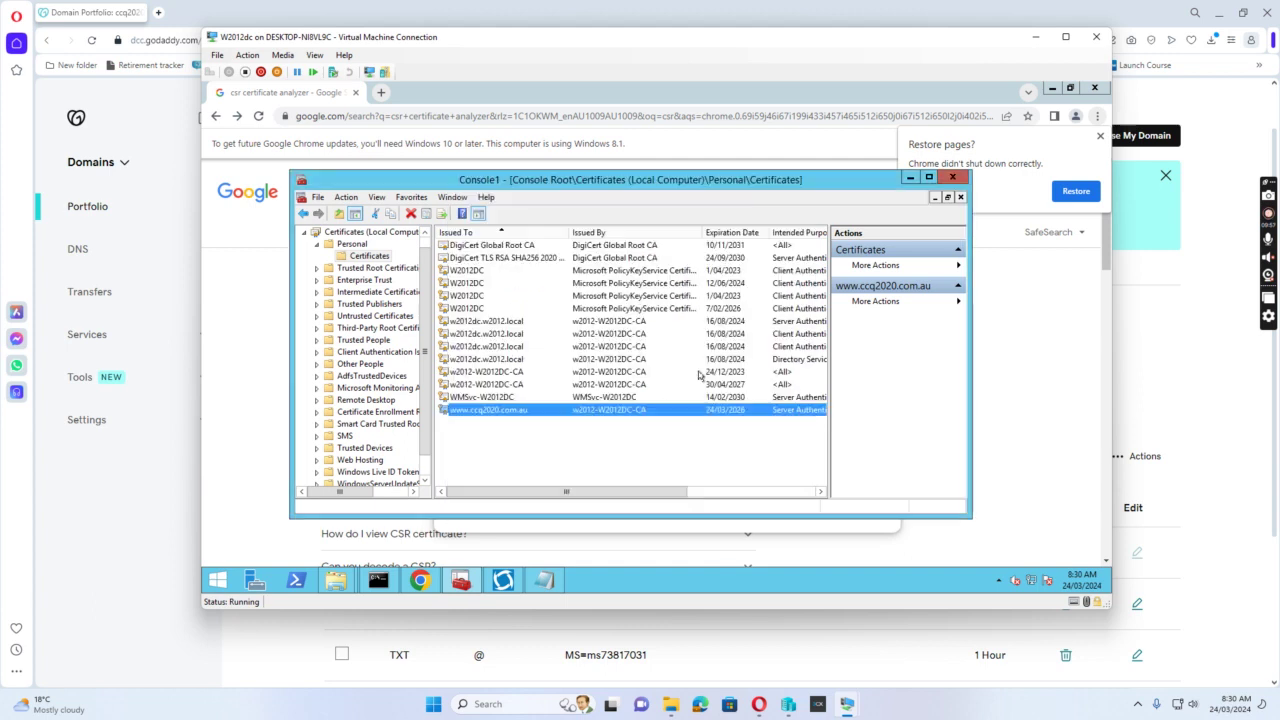
# Open the Temp folder on Local Disk (C:) in File Explorer and select the exported ww.ccq2020.com.au.pfx file
pyautogui.click(336, 580)
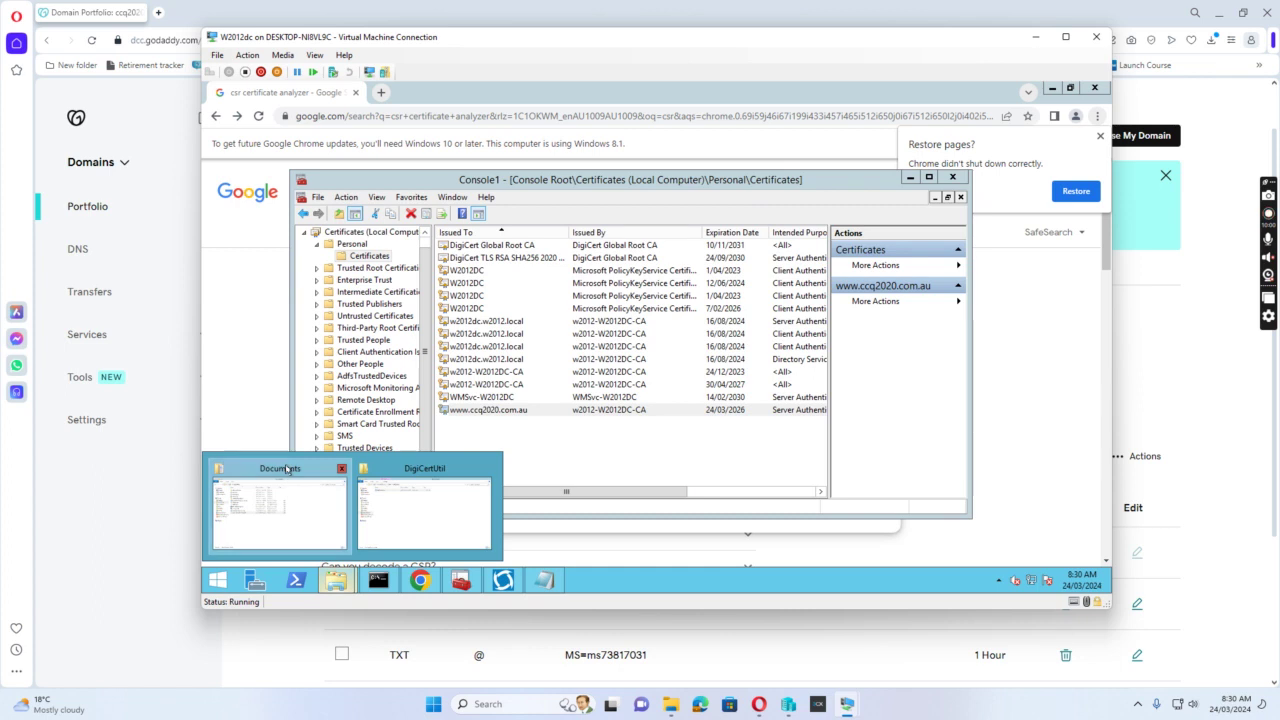
pyautogui.click(284, 474)
pyautogui.click(265, 318)
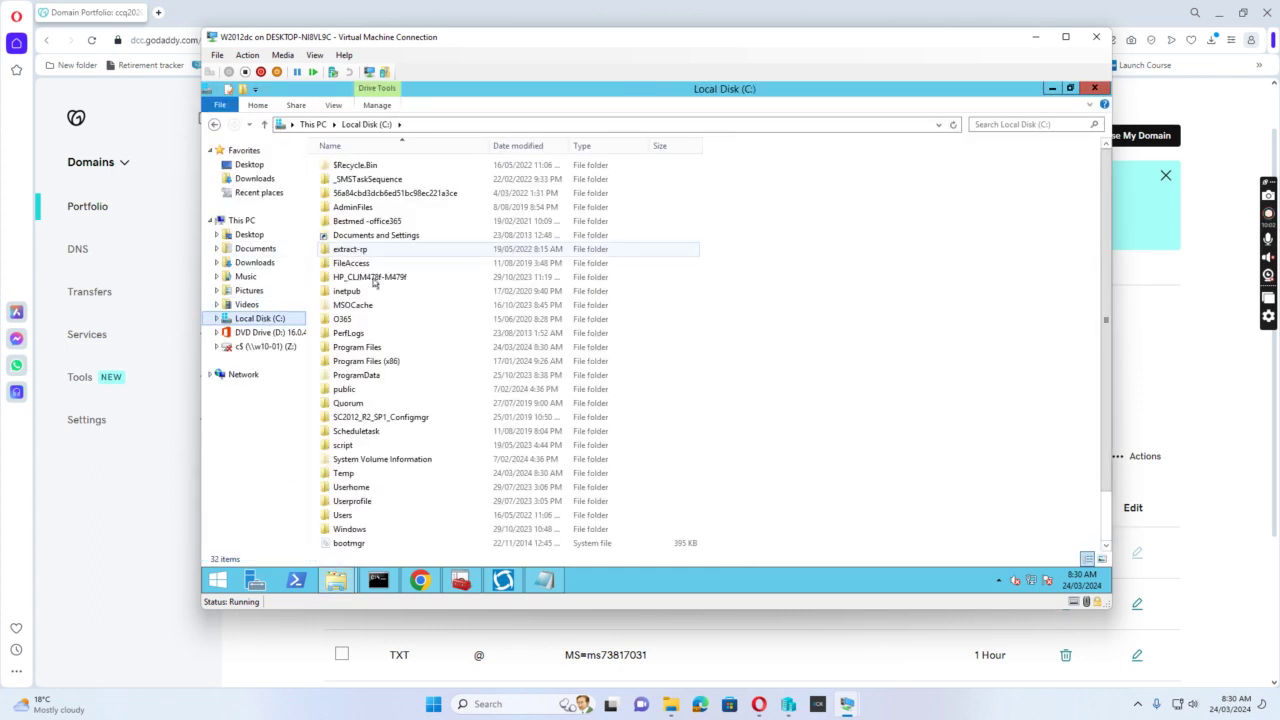
pyautogui.doubleClick(340, 475)
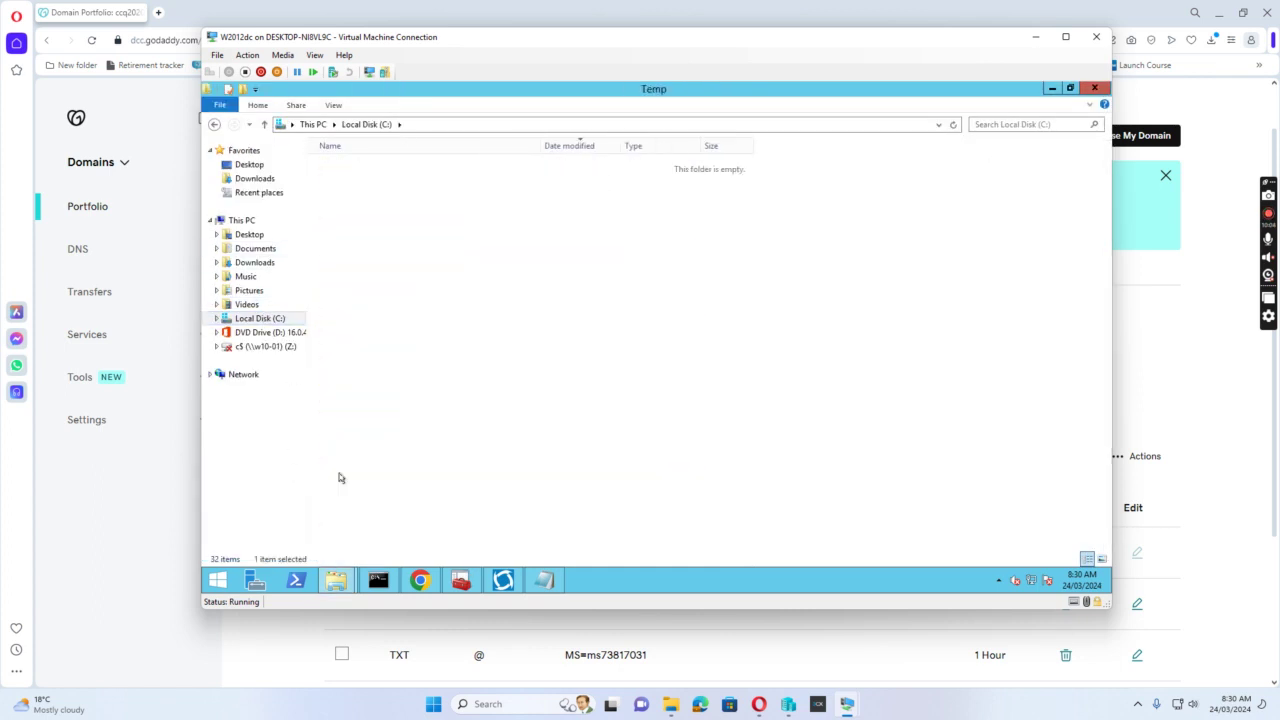
pyautogui.click(340, 476)
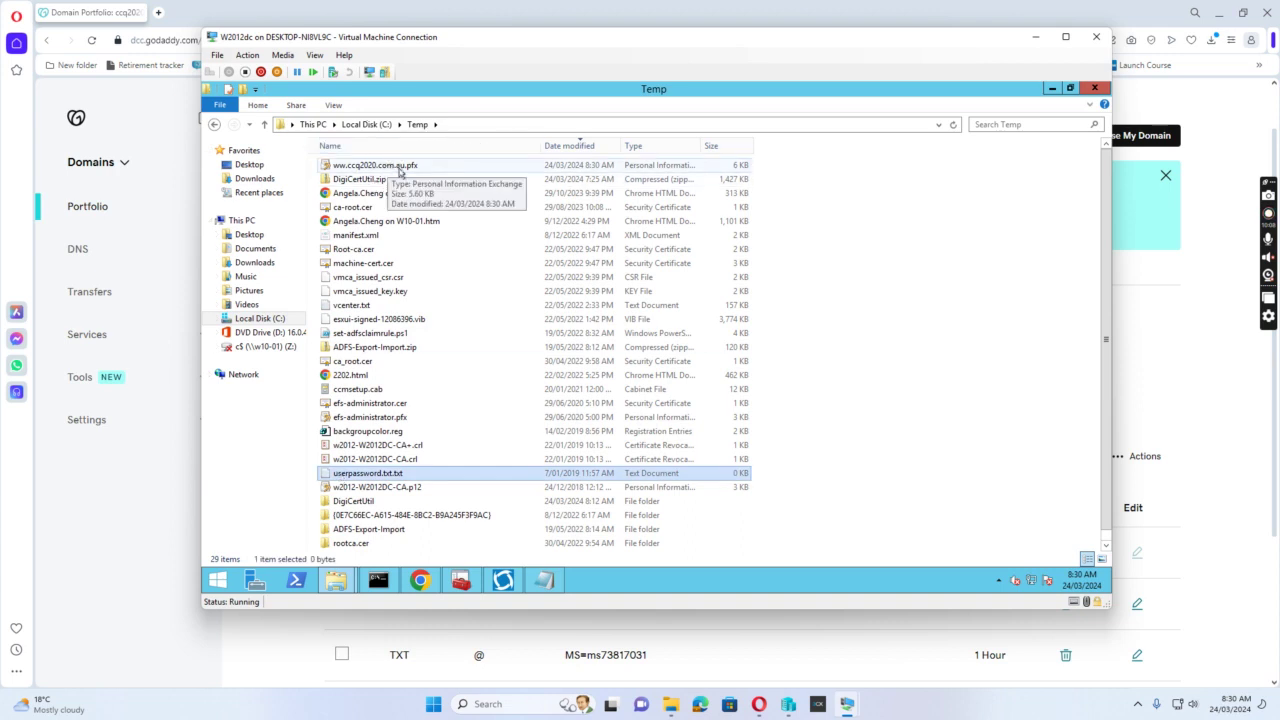
pyautogui.click(399, 168)
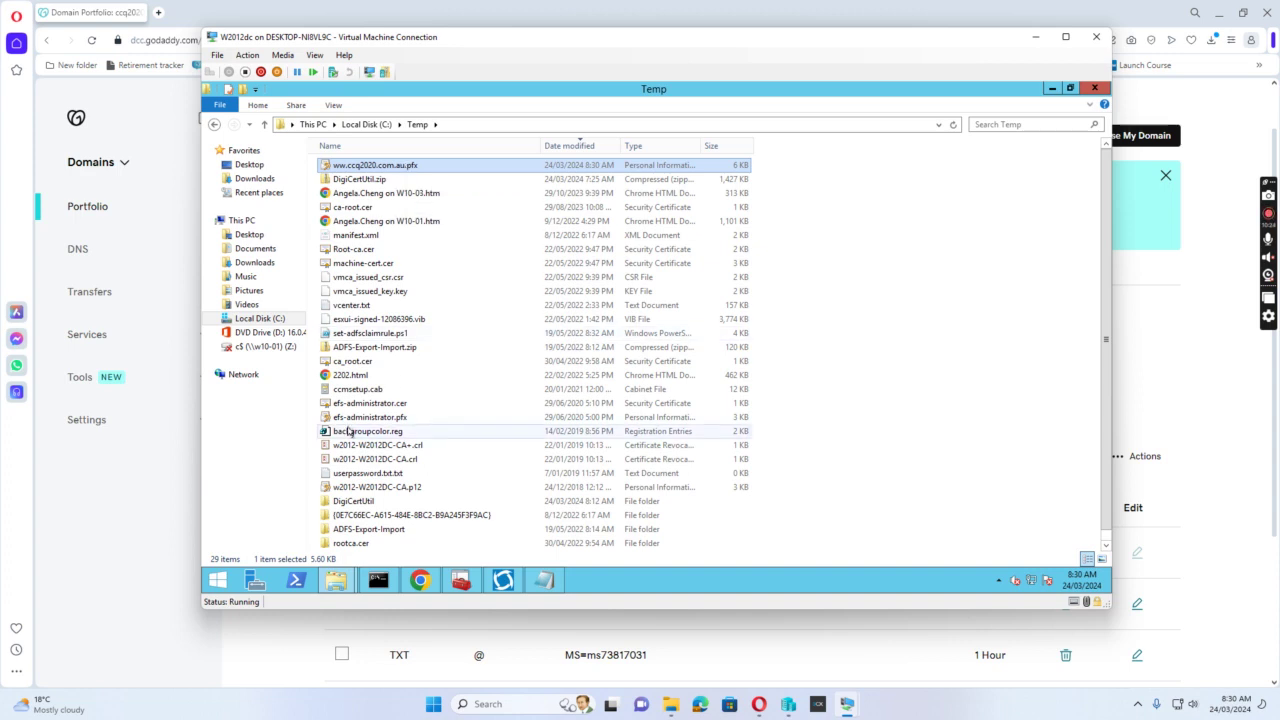
# Open Internet Information Services (IIS) Manager from Server Manager, maximize it, and select Default Web Site under the W2012DC server
pyautogui.click(255, 580)
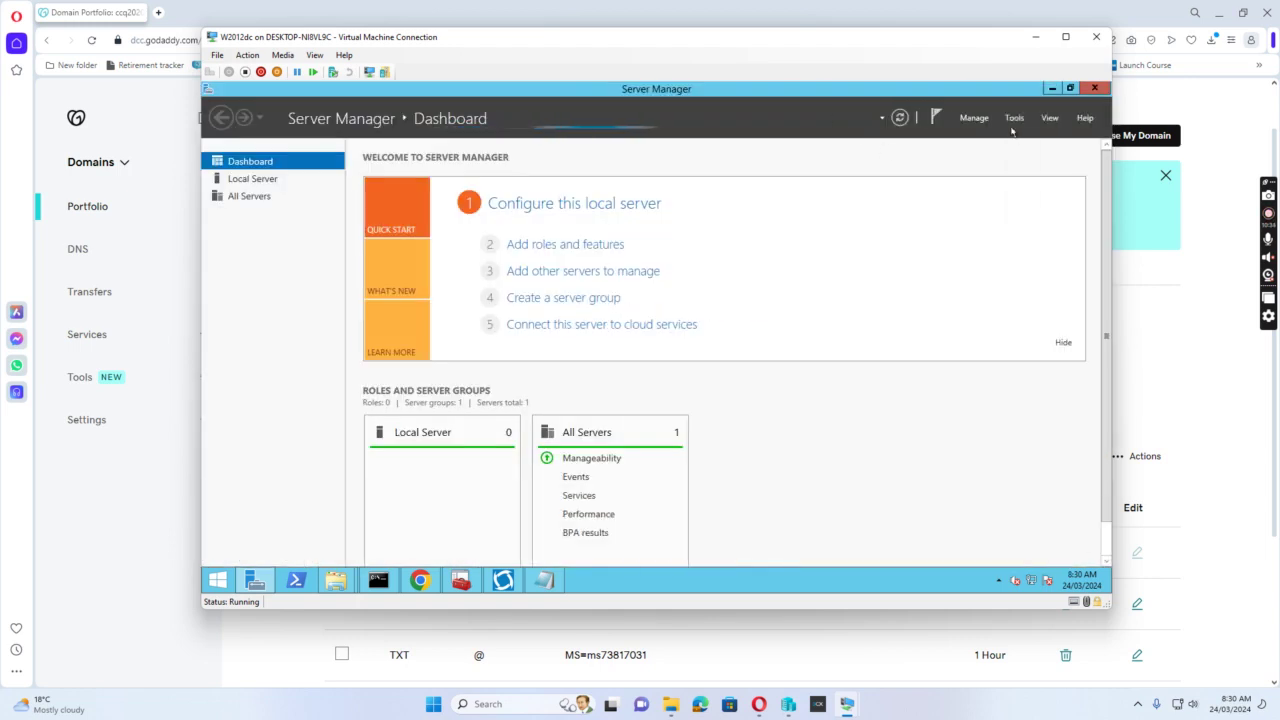
pyautogui.click(1014, 118)
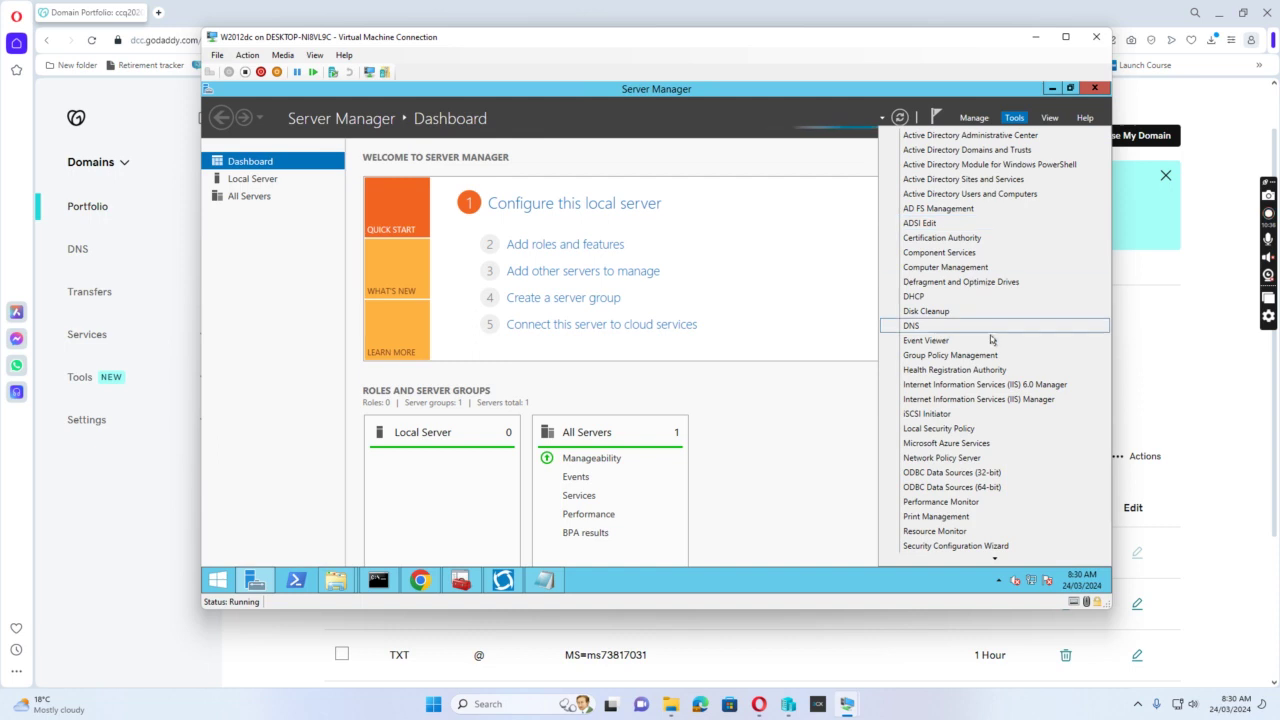
pyautogui.click(966, 399)
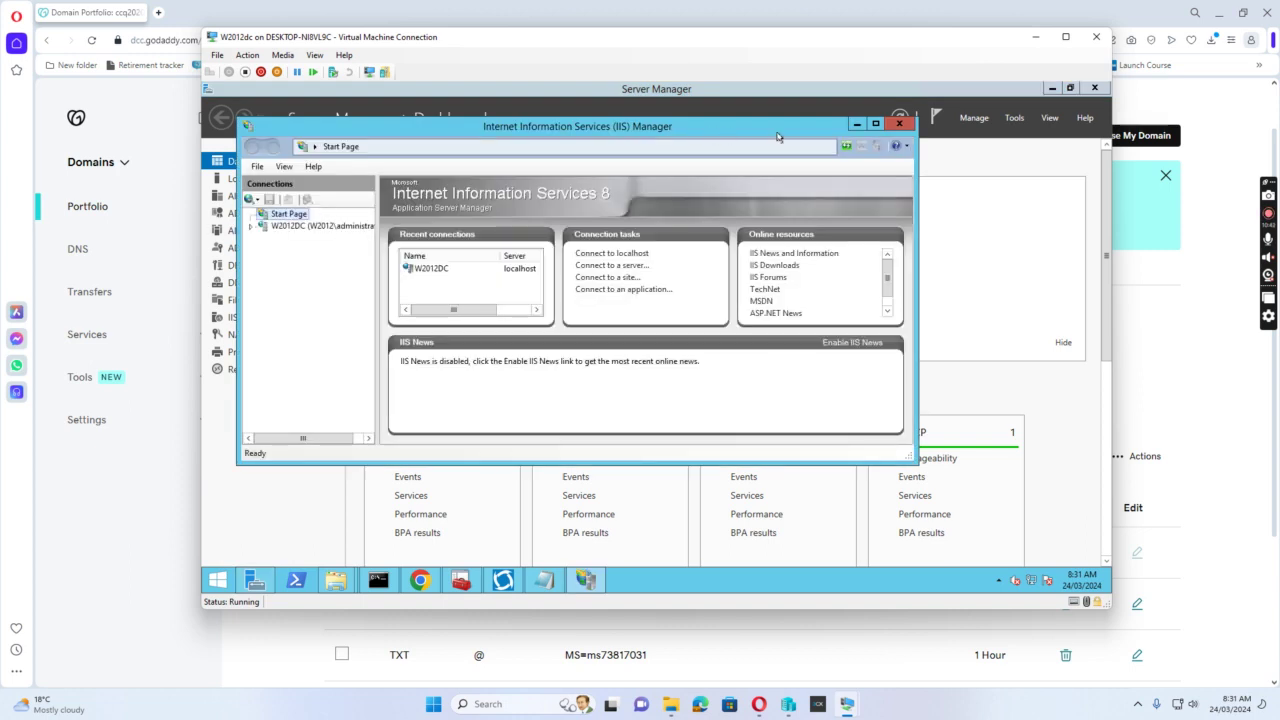
pyautogui.click(875, 124)
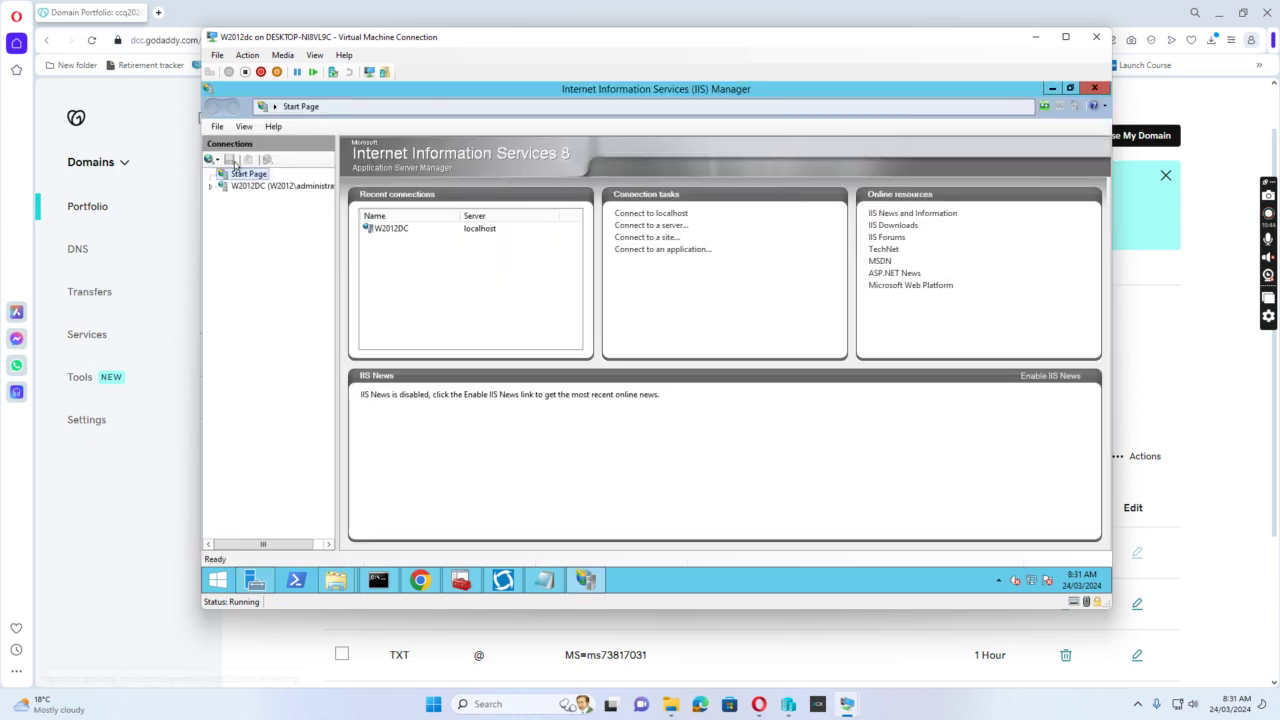
pyautogui.doubleClick(280, 186)
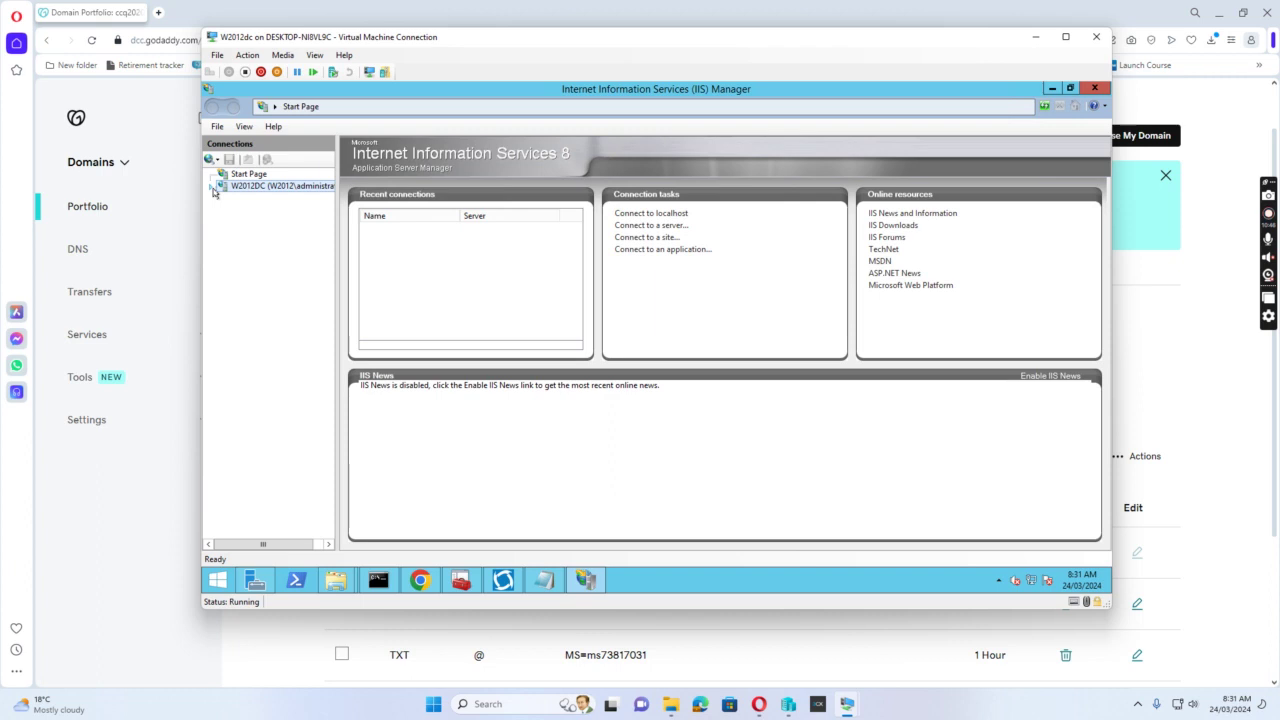
pyautogui.click(224, 210)
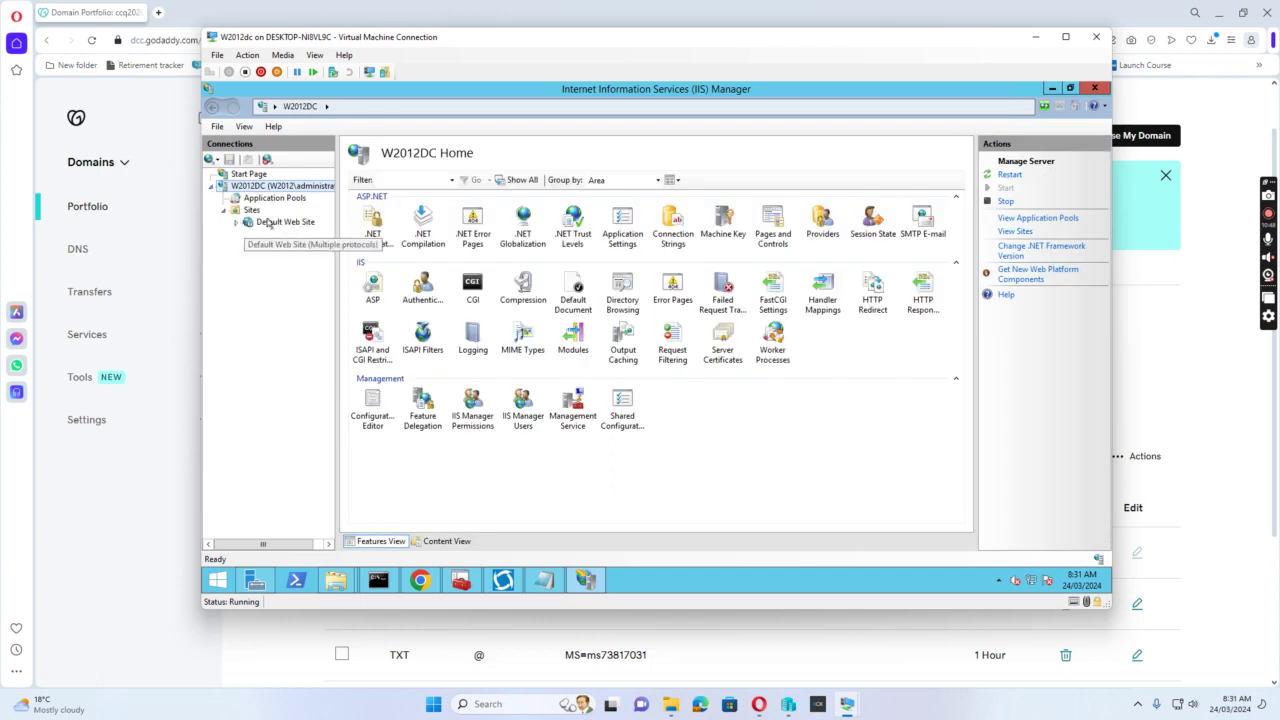
pyautogui.click(268, 222)
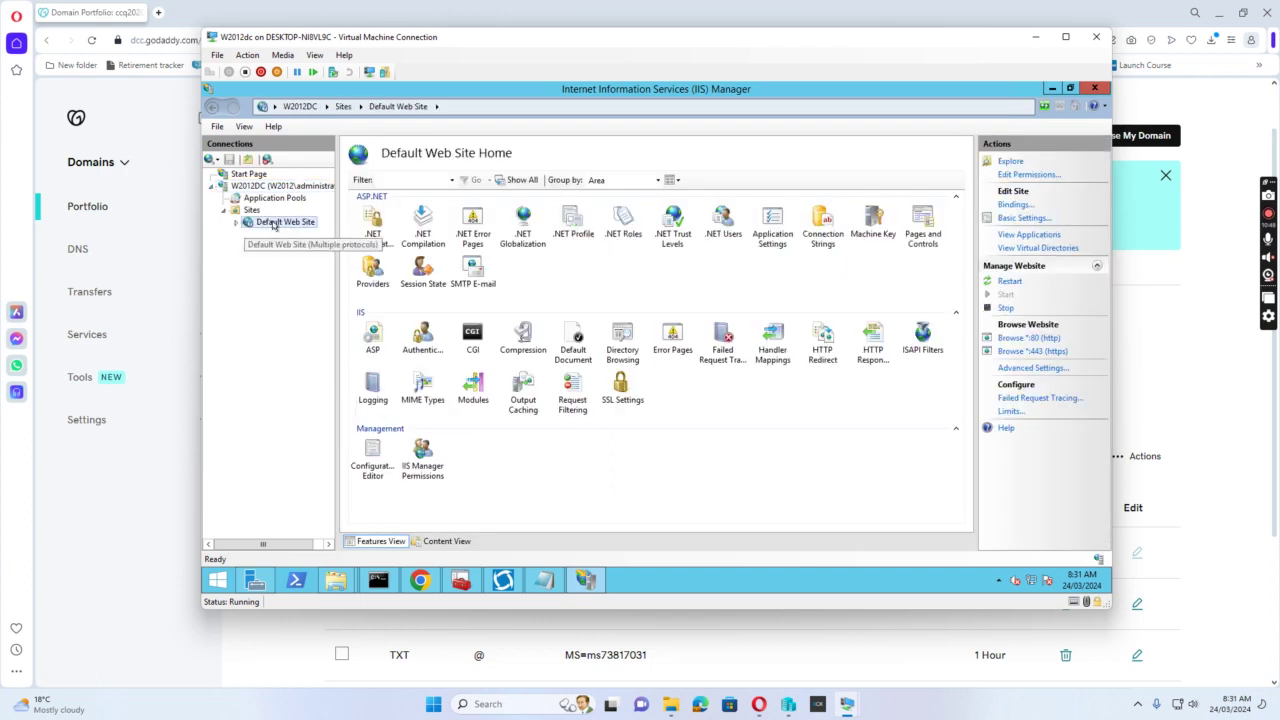
pyautogui.click(1014, 204)
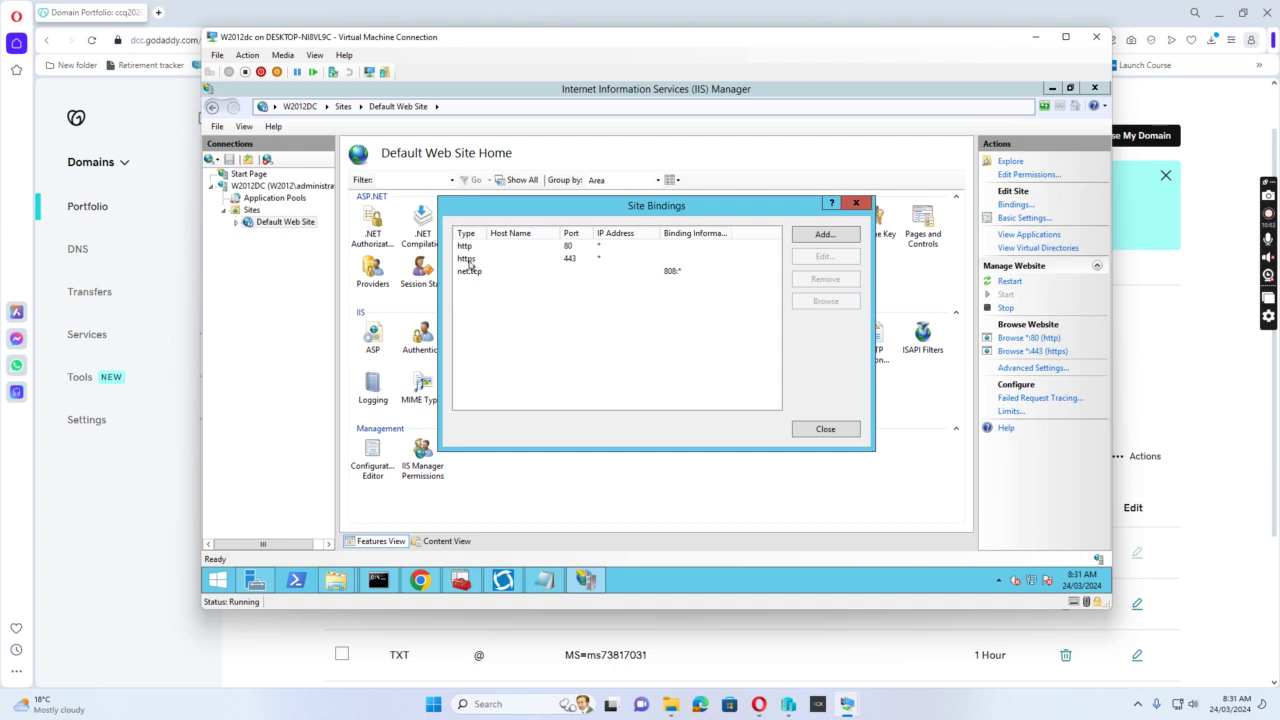
pyautogui.click(466, 260)
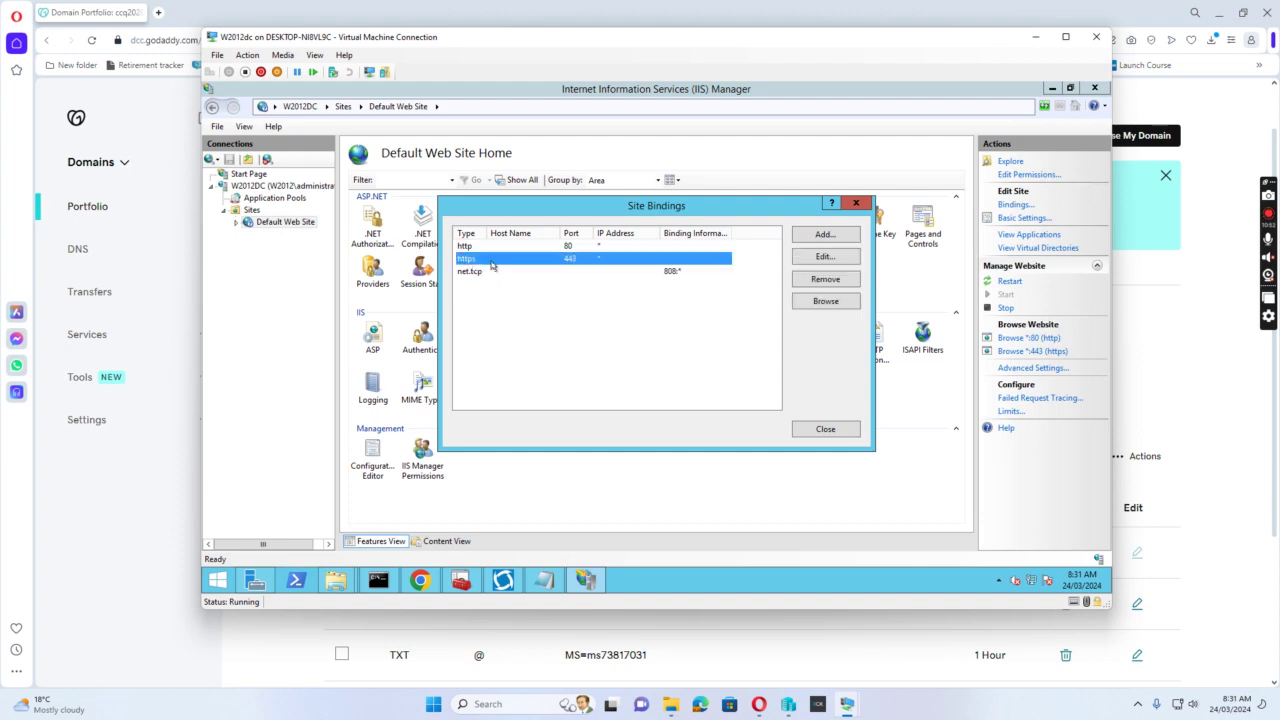
pyautogui.click(818, 259)
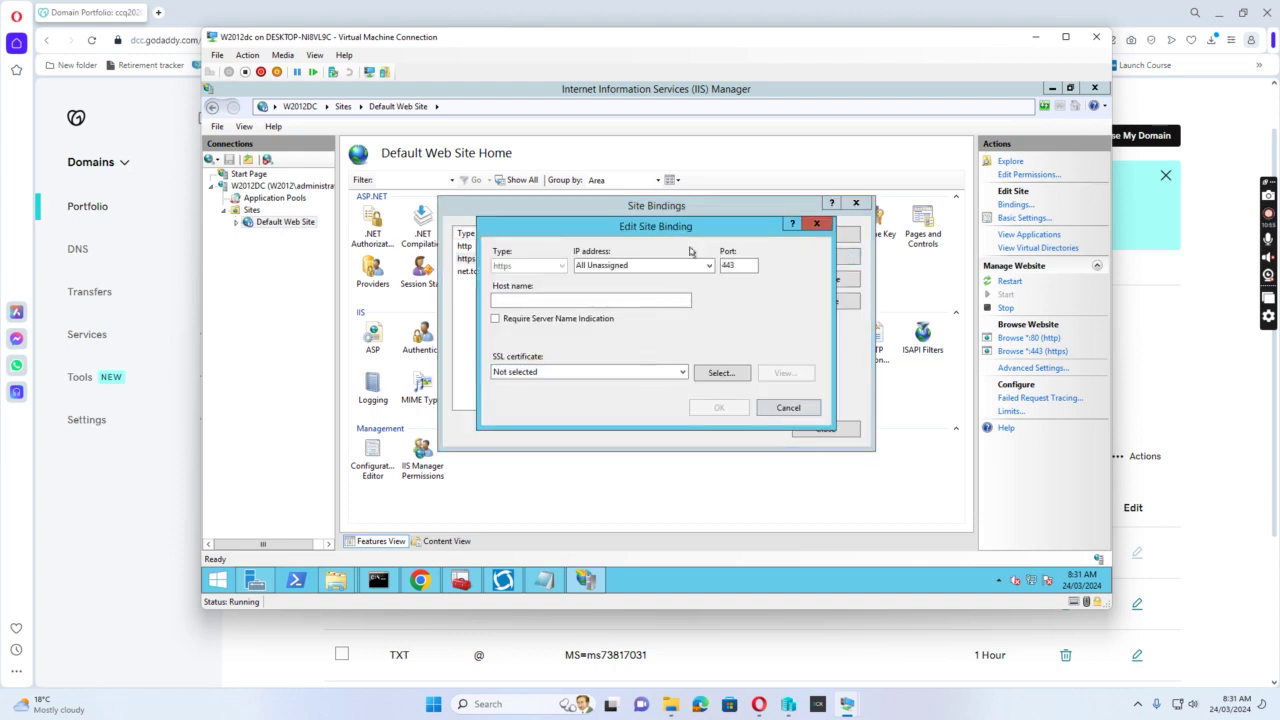
pyautogui.click(681, 372)
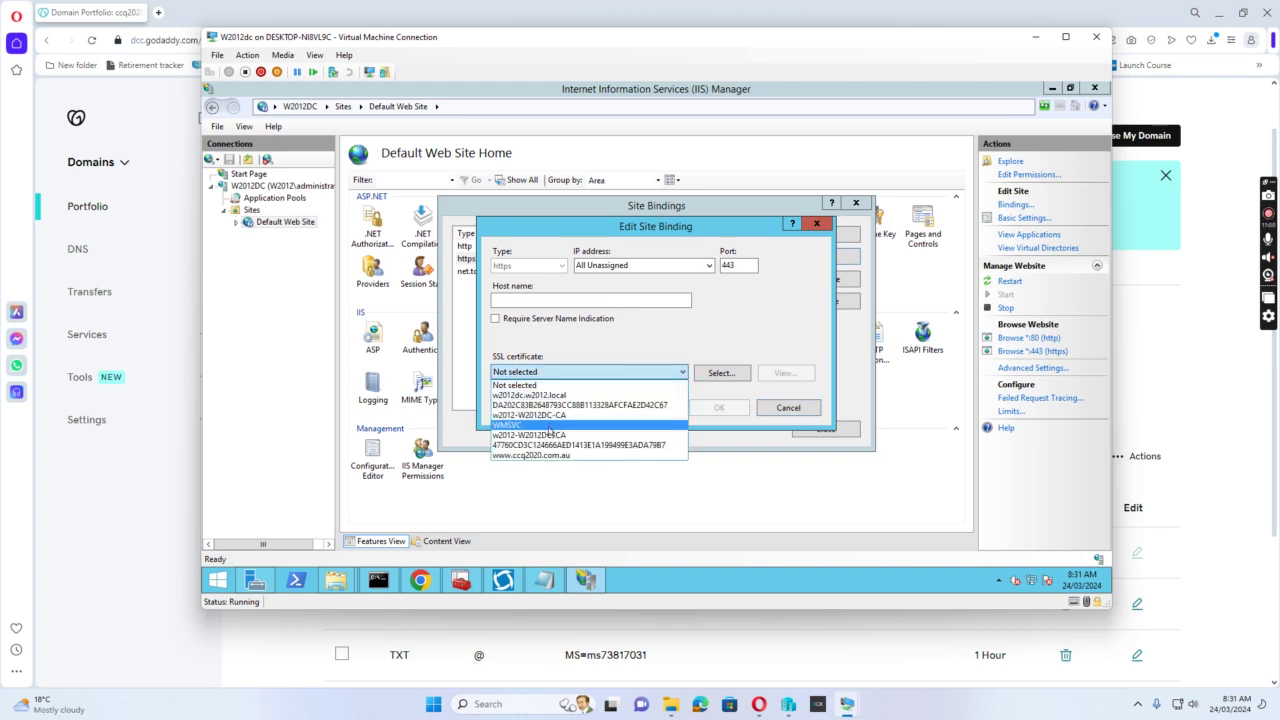
pyautogui.click(532, 456)
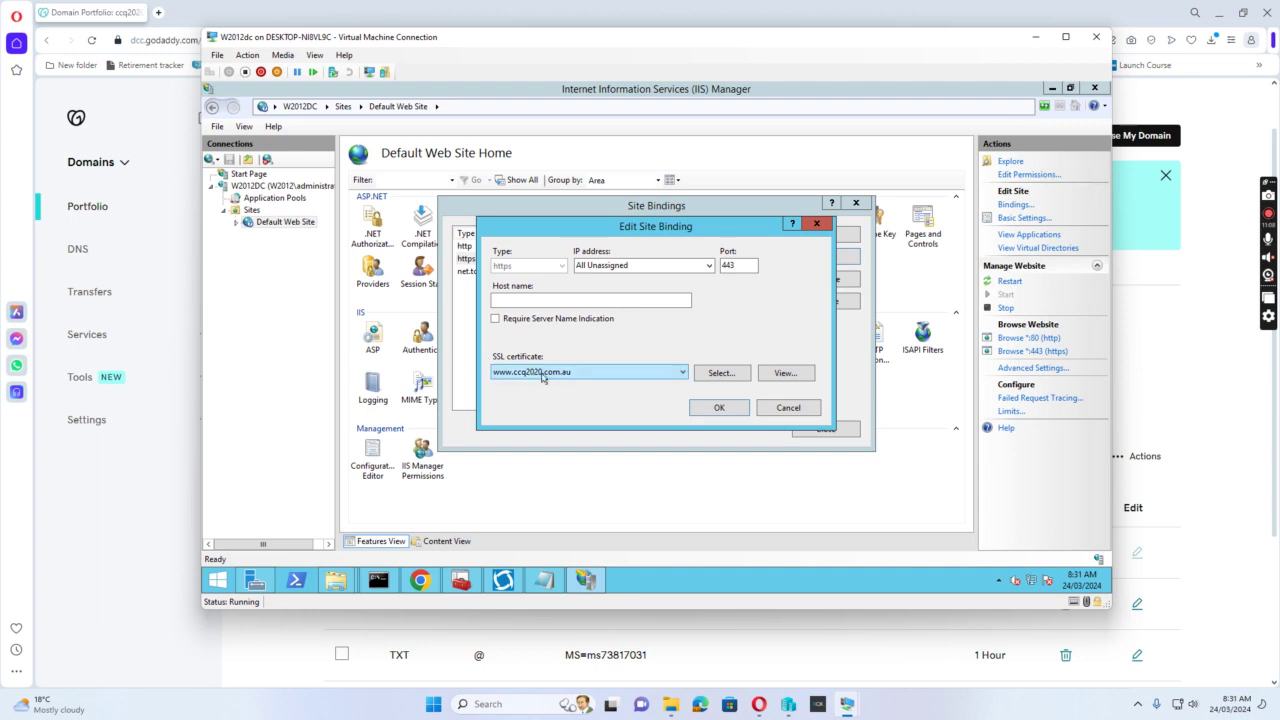
pyautogui.click(786, 373)
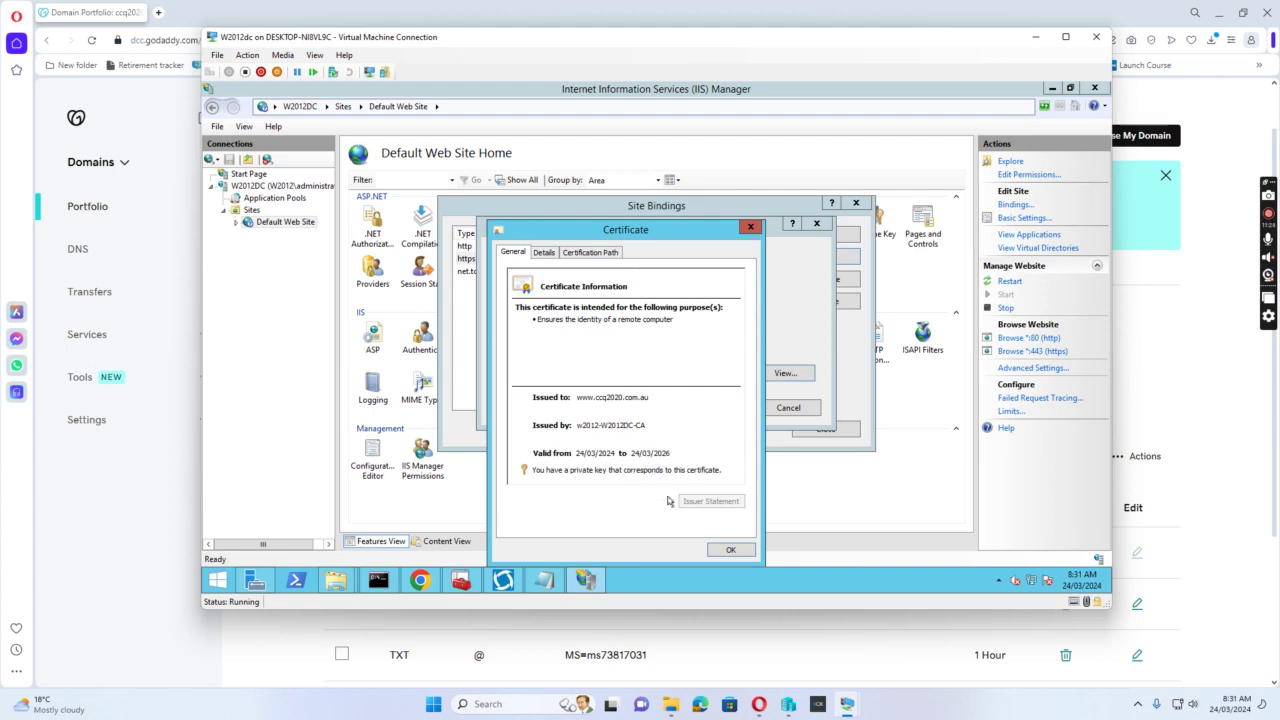
pyautogui.click(730, 551)
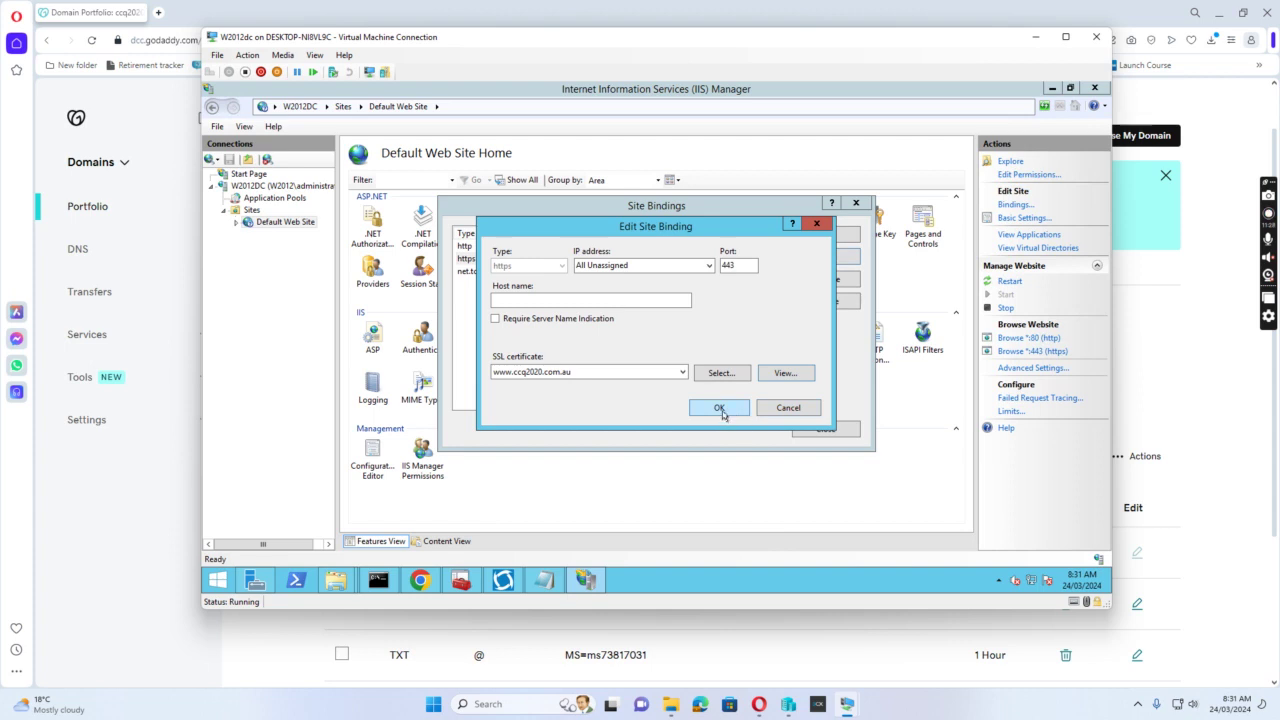
pyautogui.click(720, 408)
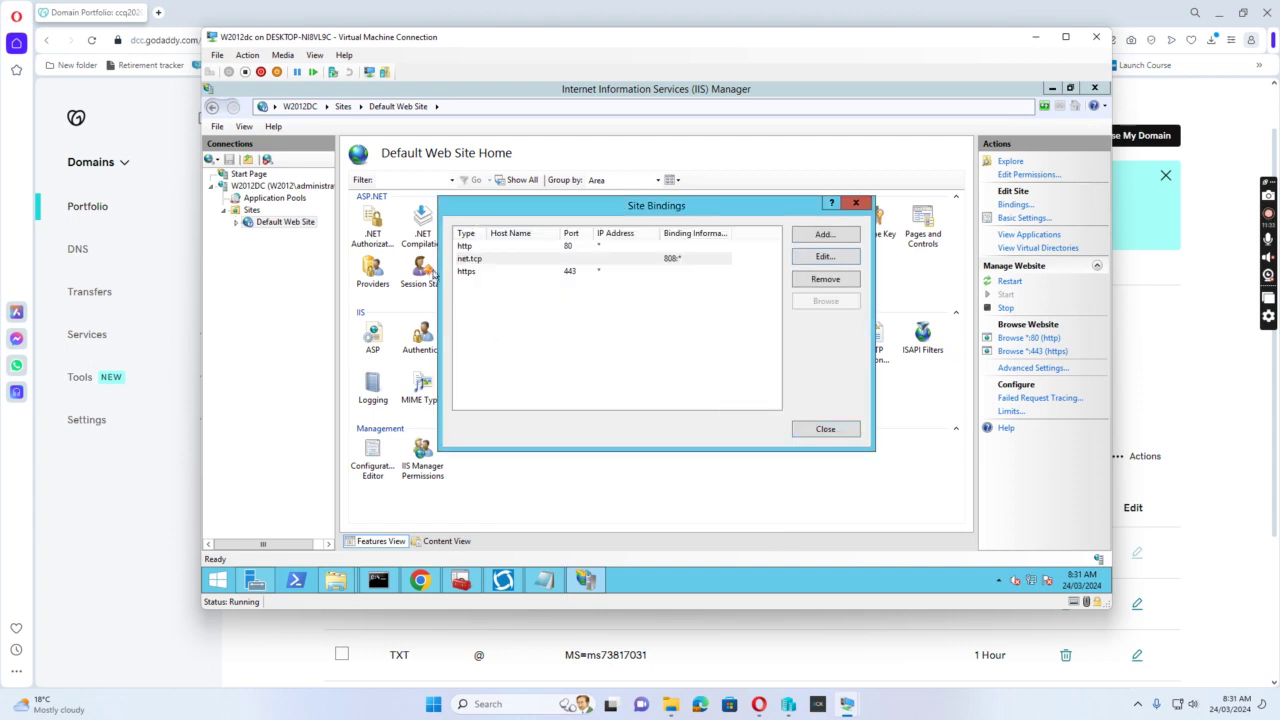
# Reopen the https binding to check its assigned SSL certificate, then close the site bindings without further changes
pyautogui.click(469, 272)
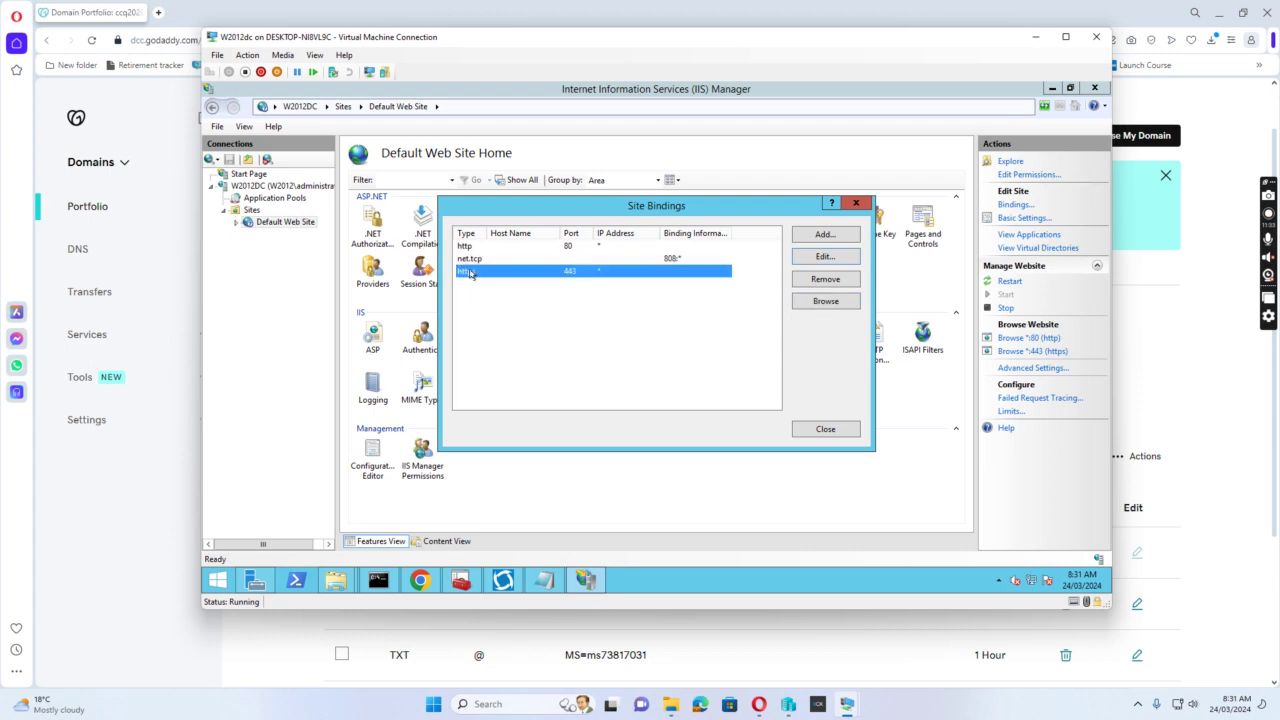
pyautogui.click(823, 258)
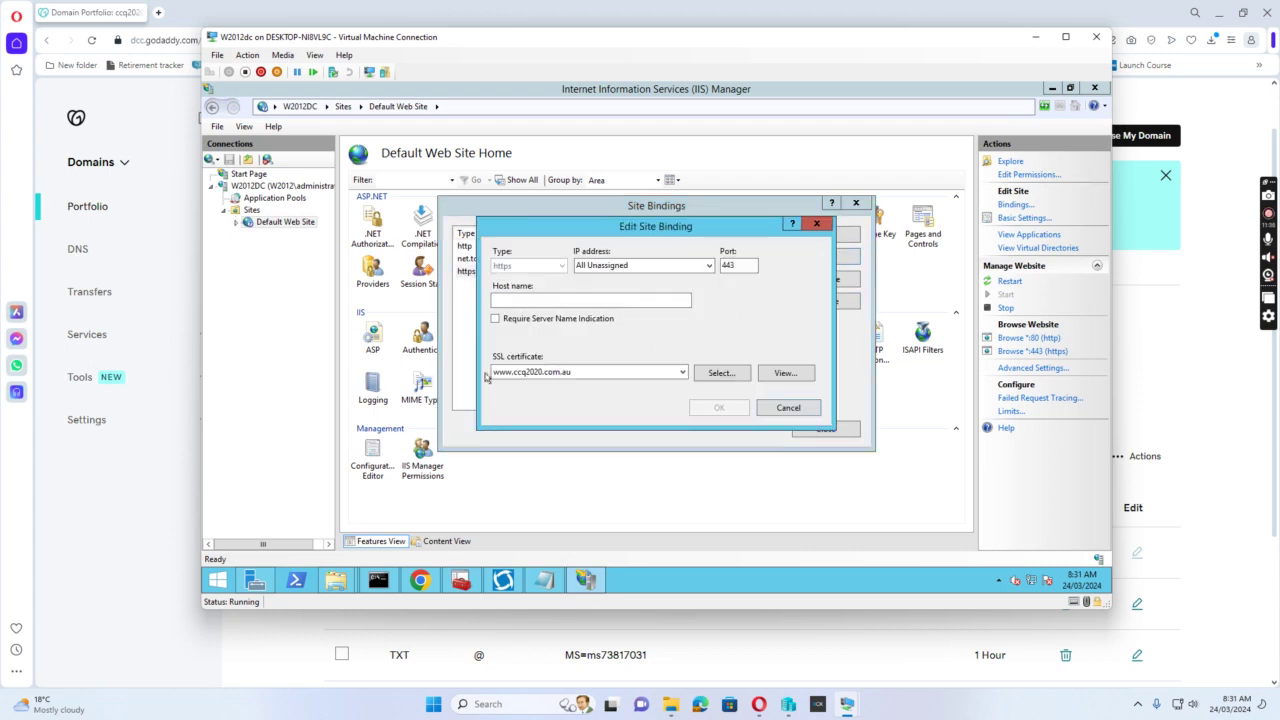
pyautogui.click(788, 407)
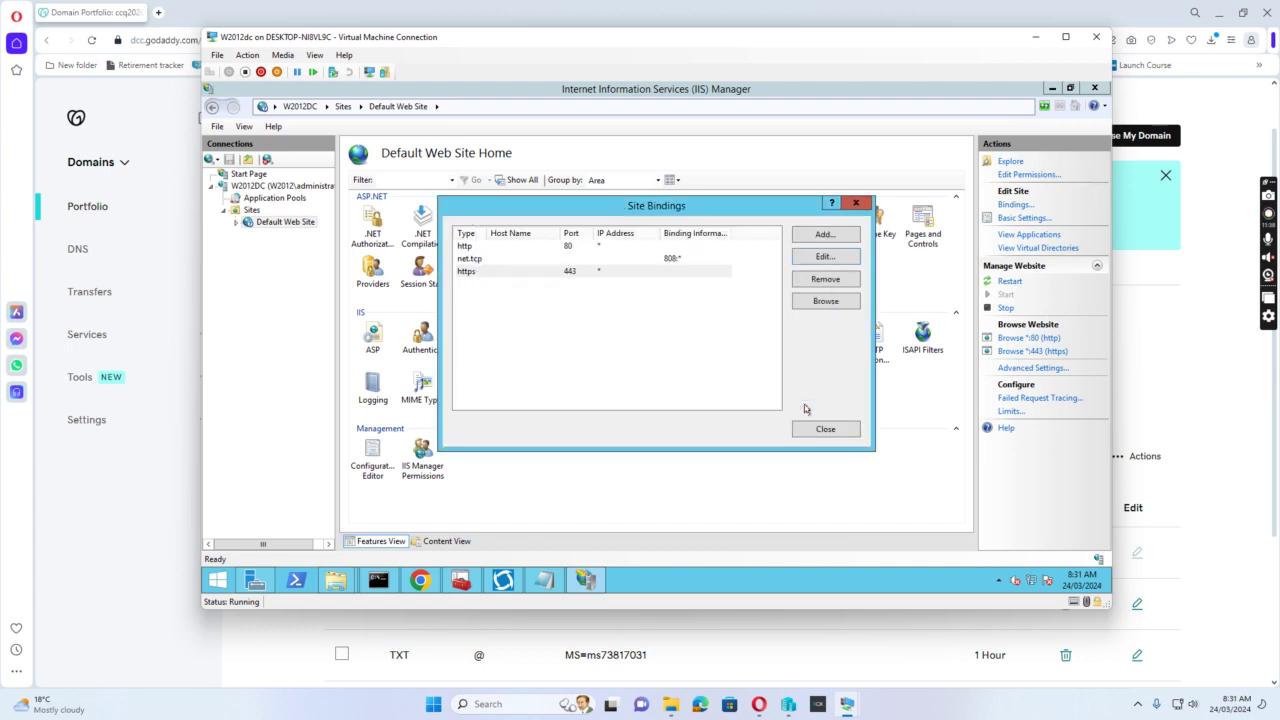
pyautogui.click(824, 430)
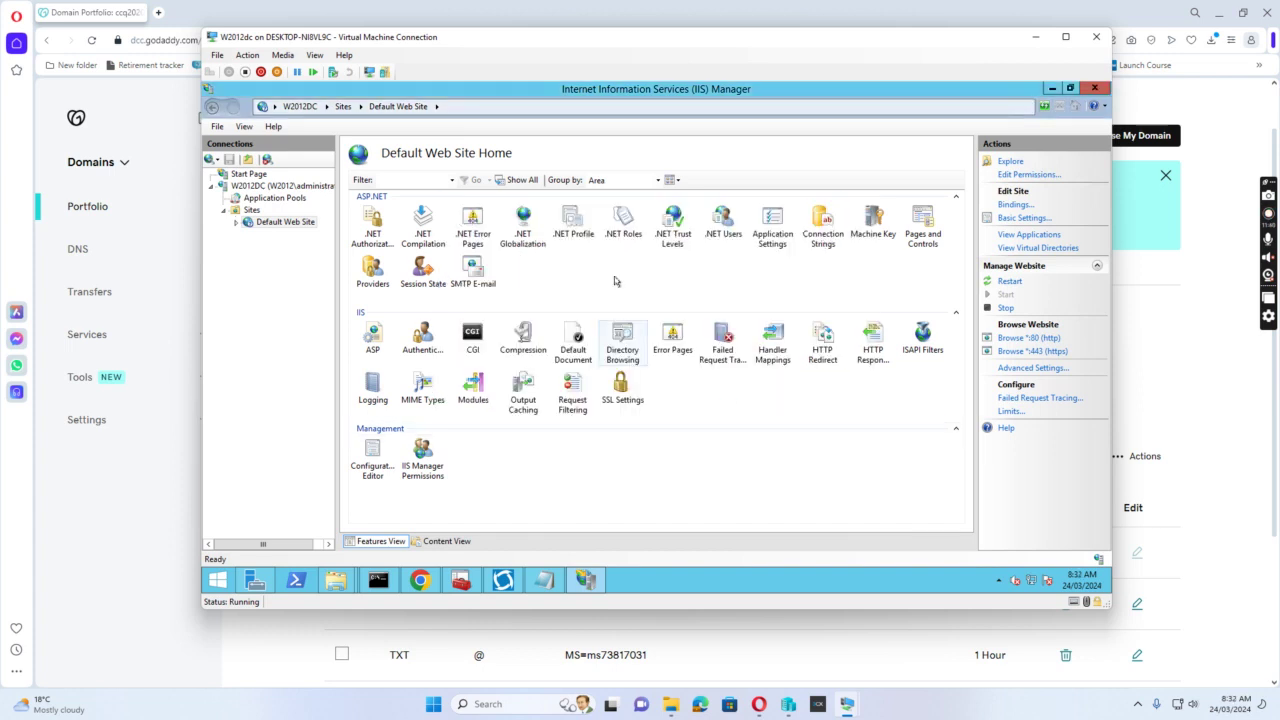